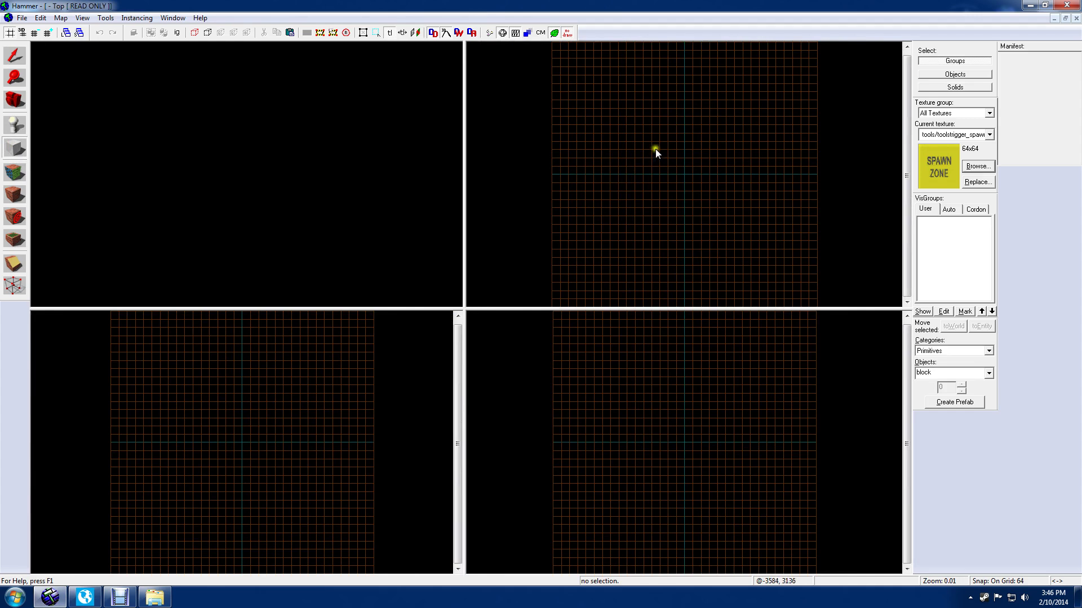
- Create a floor block about 9408 by 10176 units in the top view and raise its height to about 576 units
{"action": "left_click_drag", "start_coordinate": [644, 141], "coordinate": [719, 225]}
{"action": "key", "text": "Return"}
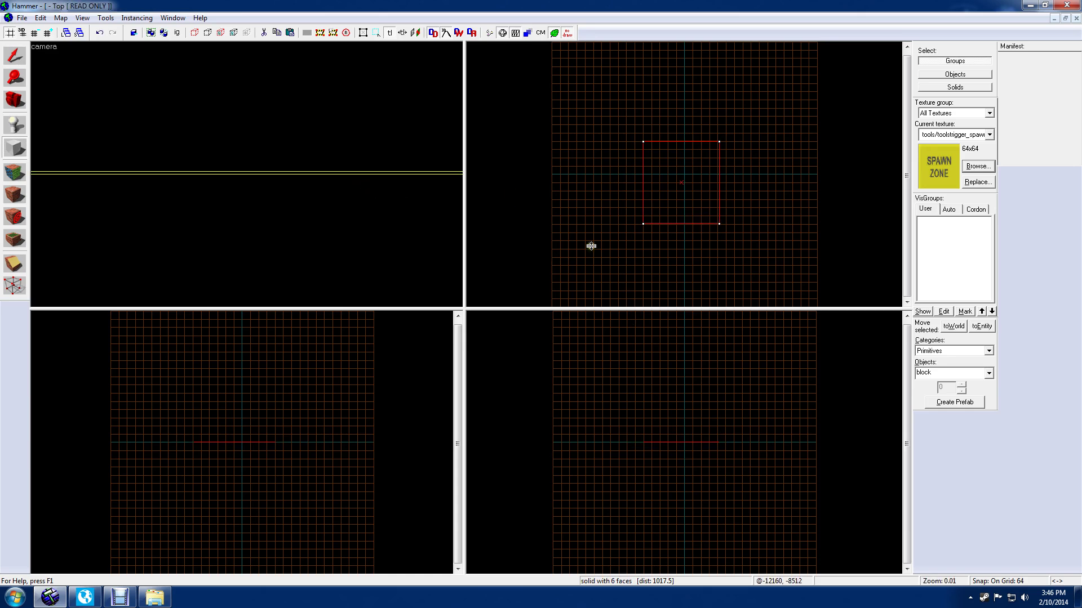
{"action": "left_click", "coordinate": [13, 55]}
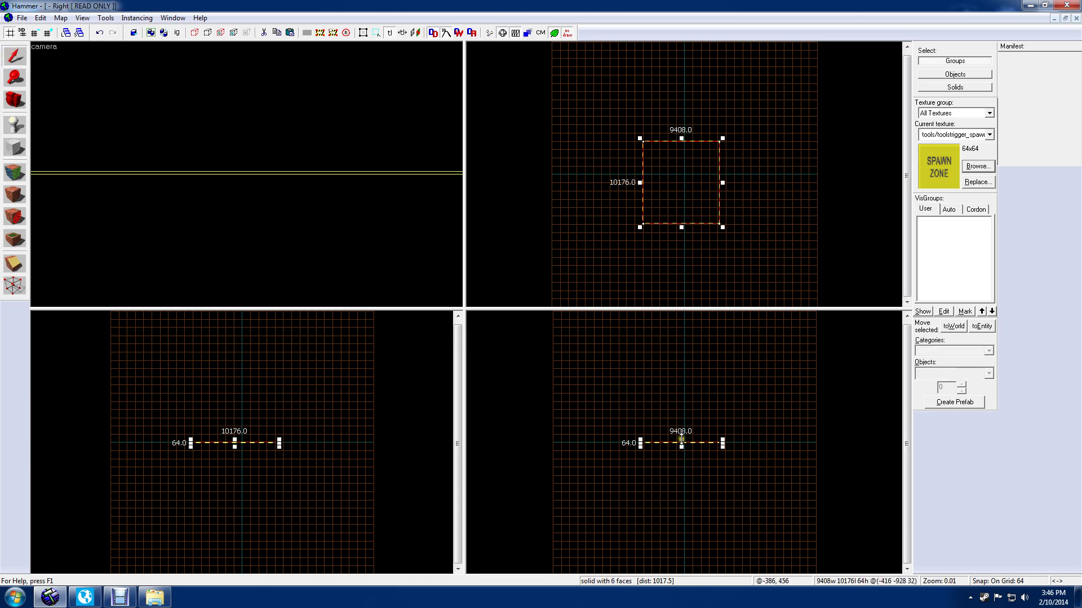
{"action": "left_click_drag", "start_coordinate": [681, 439], "coordinate": [681, 435]}
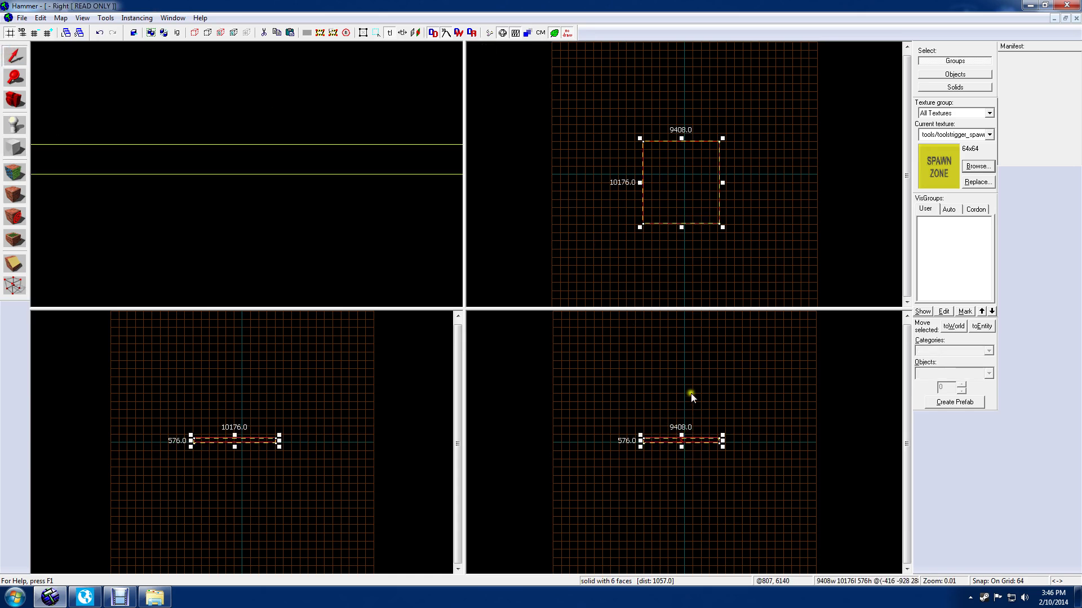
- Find floor textures and apply maps/ramadi/blend_ram_dirt_01_tilesfloor002 to all faces of the floor block
{"action": "left_click", "coordinate": [12, 173]}
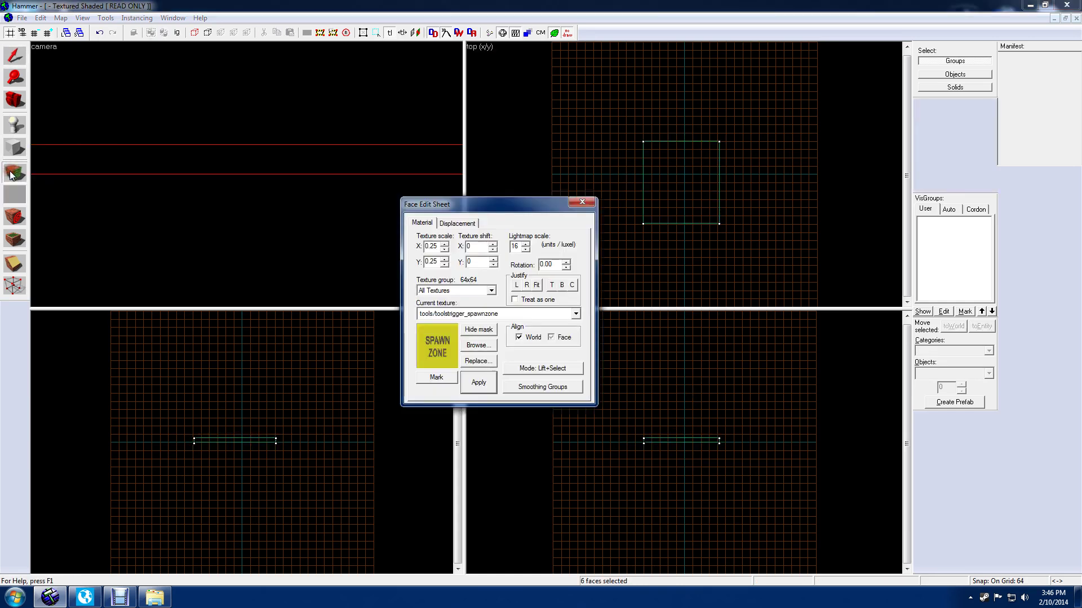
{"action": "left_click", "coordinate": [483, 346]}
{"action": "type", "text": "floo"}
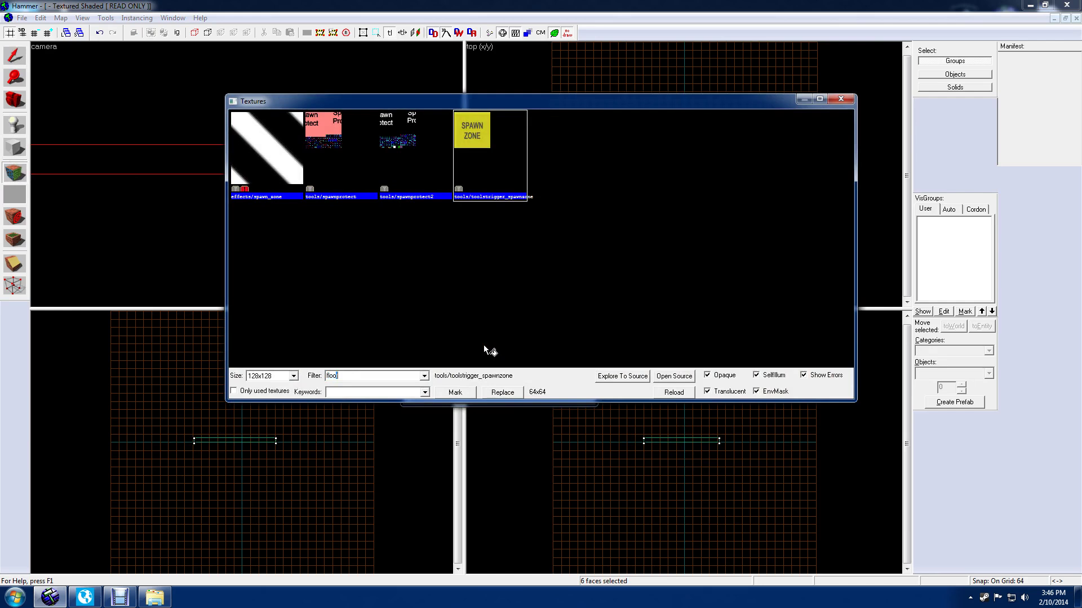
{"action": "type", "text": "r"}
{"action": "left_click", "coordinate": [518, 247]}
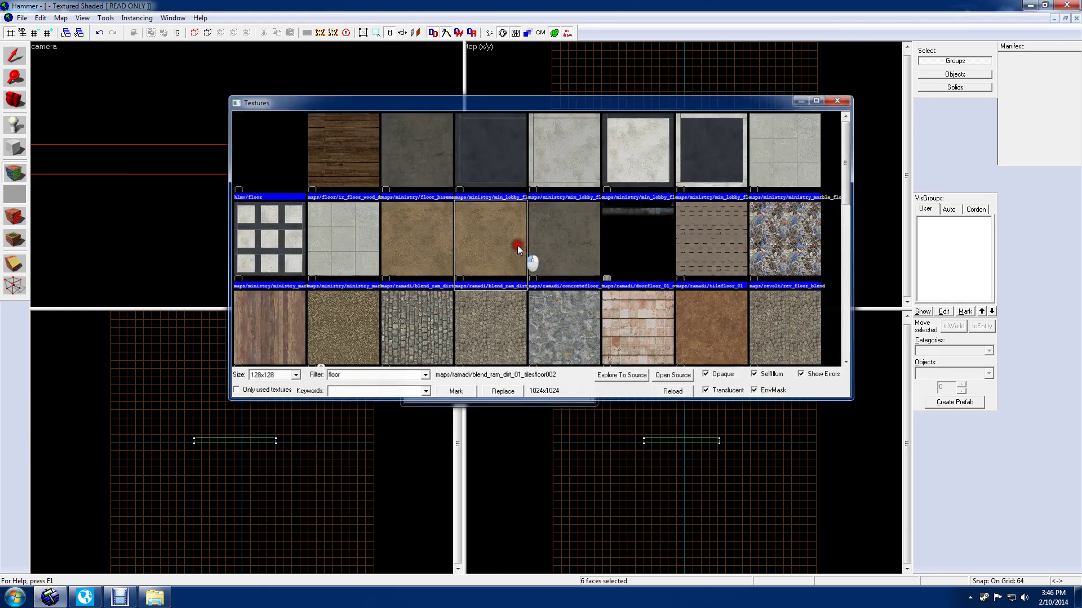
{"action": "left_click", "coordinate": [518, 247]}
{"action": "left_click", "coordinate": [478, 383]}
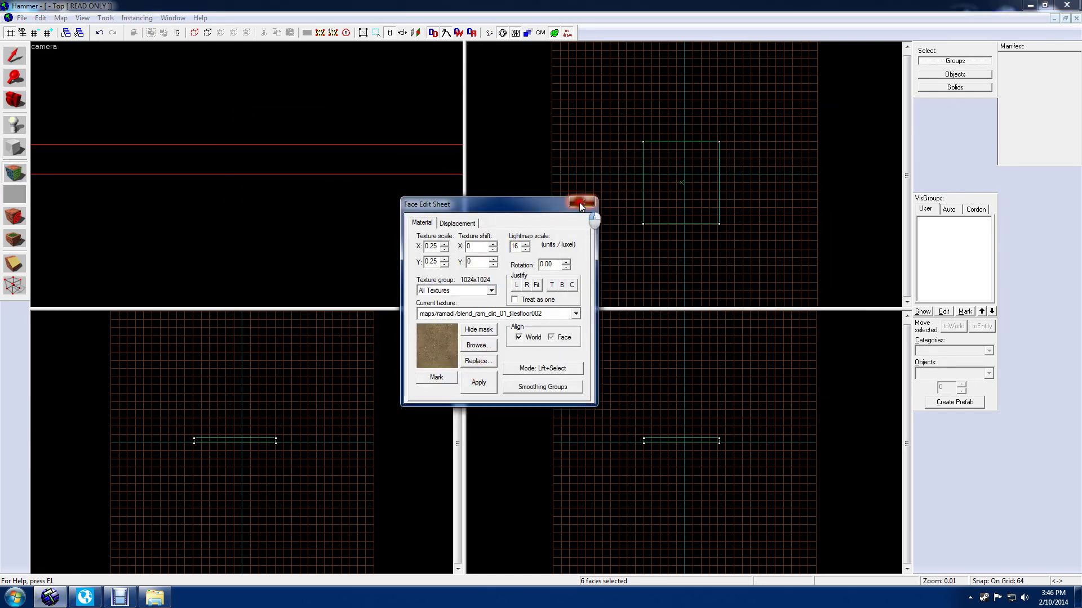
{"action": "left_click", "coordinate": [581, 204]}
{"action": "left_click", "coordinate": [247, 174]}
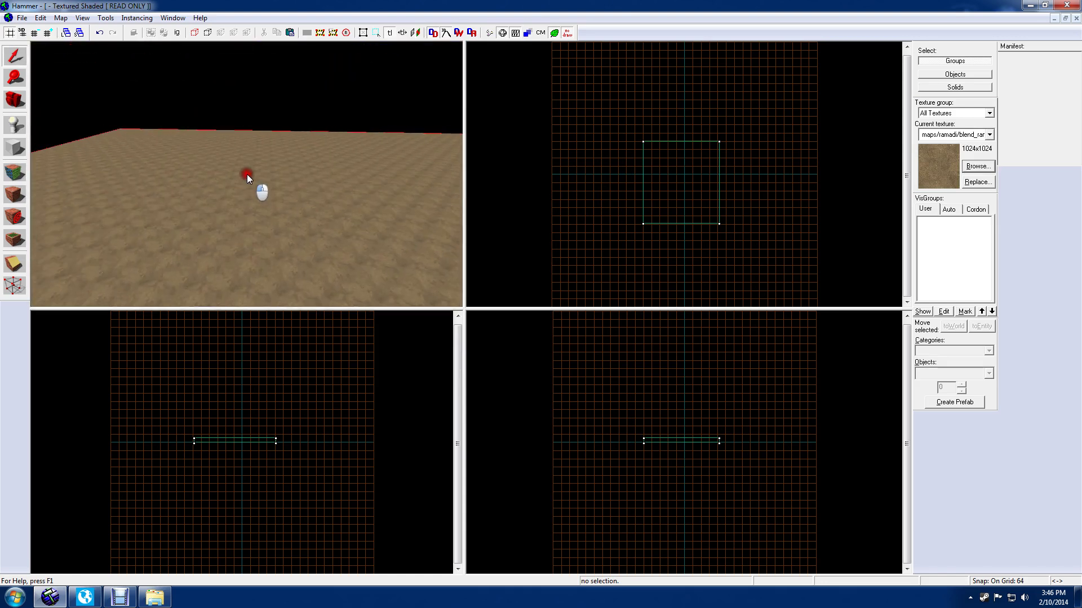
{"action": "left_click_drag", "start_coordinate": [247, 175], "coordinate": [249, 171]}
- Create a block about 13312 by 13376 units around the floor and stretch it to about 6016 units high
{"action": "left_click", "coordinate": [15, 147]}
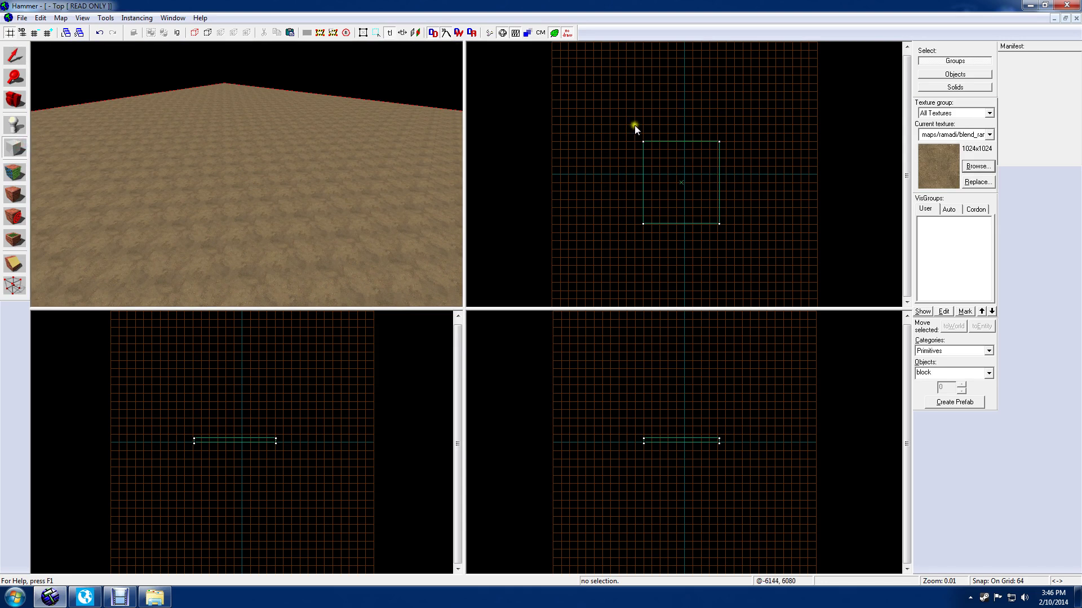
{"action": "left_click_drag", "start_coordinate": [629, 125], "coordinate": [735, 235]}
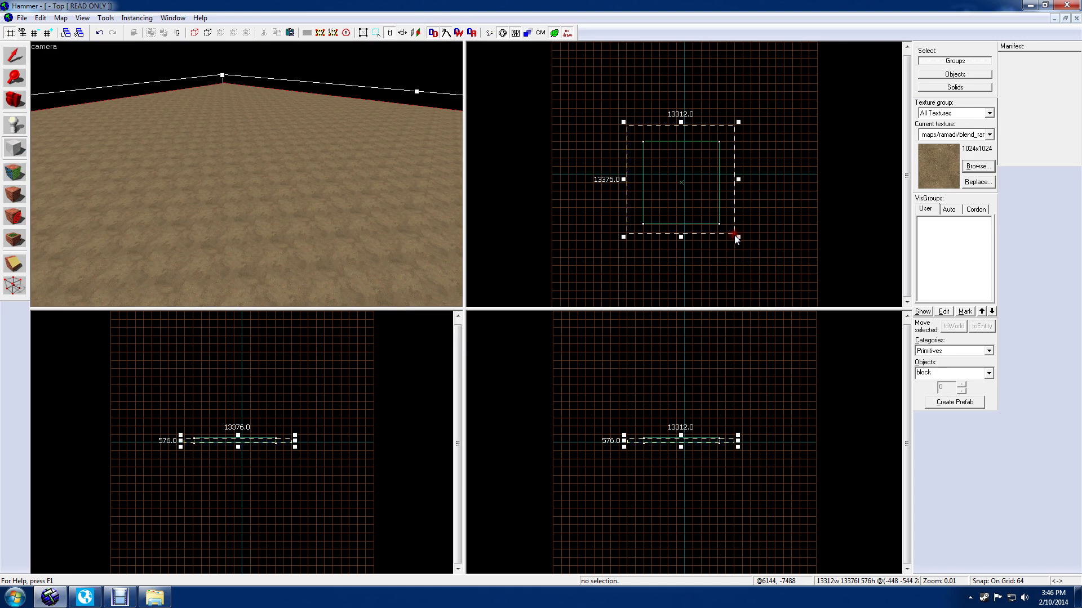
{"action": "key", "text": "Return"}
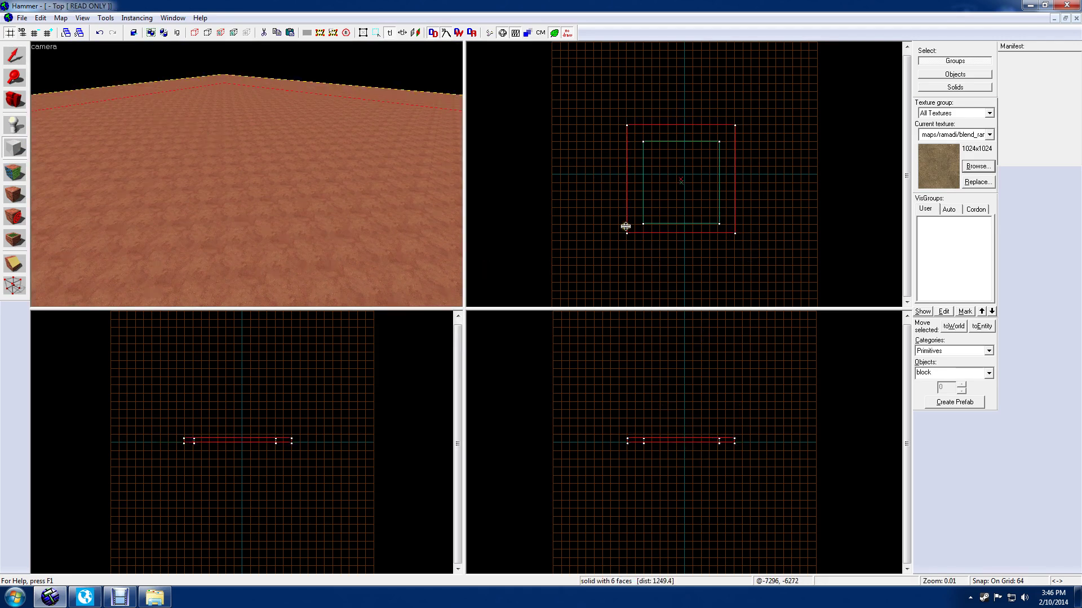
{"action": "left_click", "coordinate": [15, 55]}
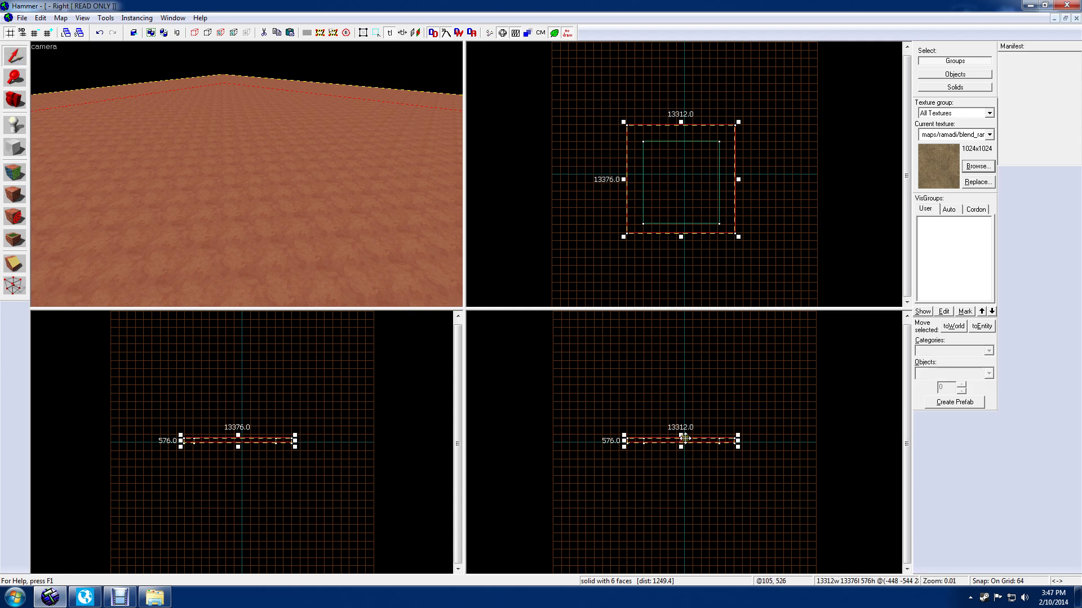
{"action": "left_click_drag", "start_coordinate": [682, 436], "coordinate": [684, 466]}
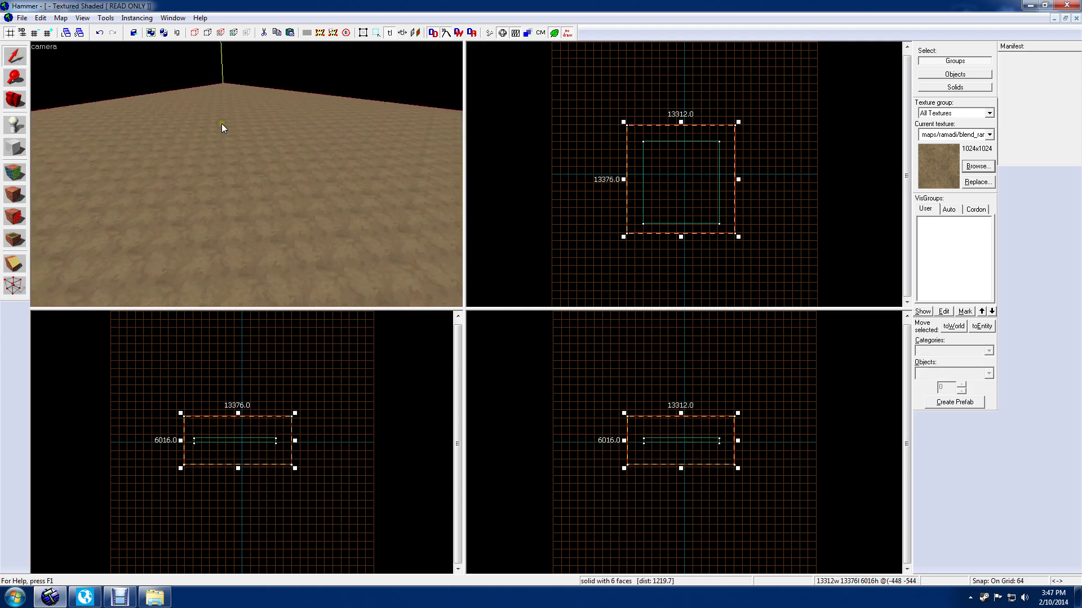
- Find skybox textures and apply tools/toolsskybox to all faces of the large surrounding block
{"action": "left_click", "coordinate": [17, 171]}
{"action": "left_click", "coordinate": [274, 333]}
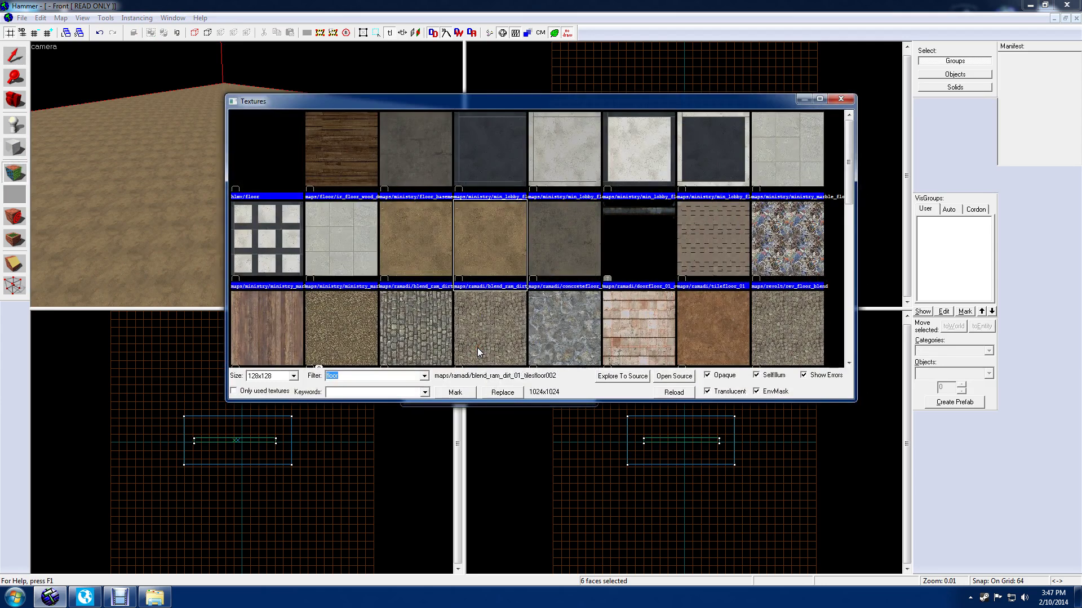
{"action": "type", "text": "skybox"}
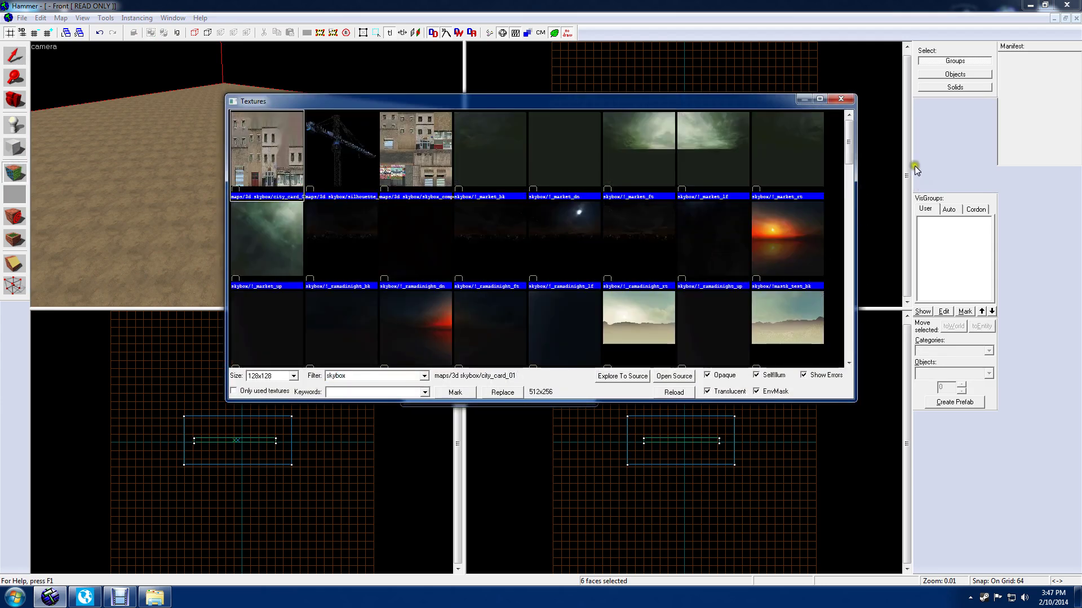
{"action": "left_click_drag", "start_coordinate": [848, 142], "coordinate": [847, 337]}
{"action": "left_click", "coordinate": [281, 319]}
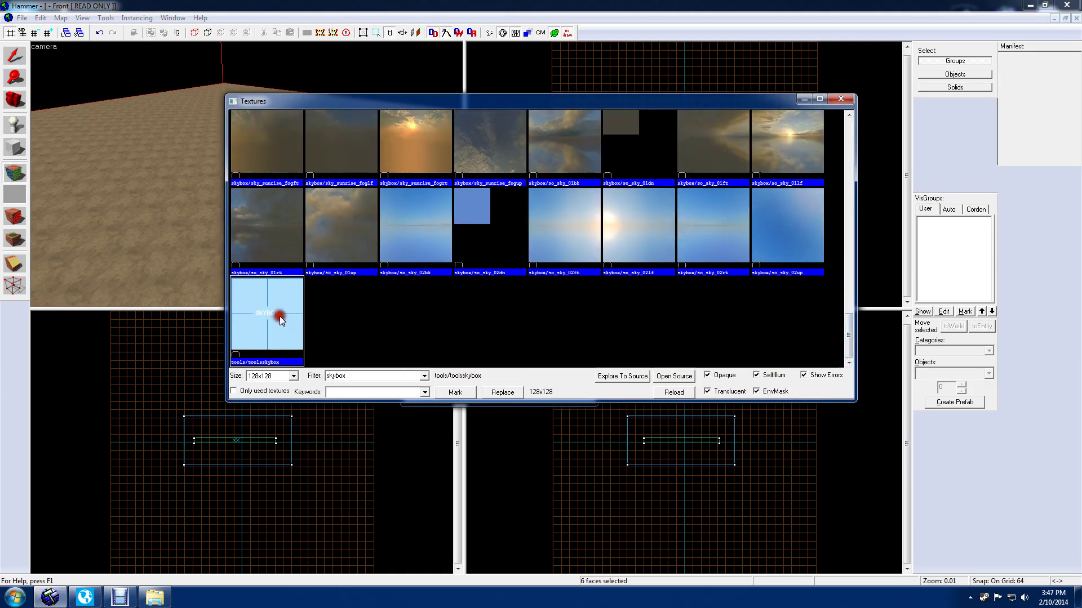
{"action": "double_click", "coordinate": [281, 319]}
{"action": "left_click", "coordinate": [475, 380]}
{"action": "left_click", "coordinate": [582, 202]}
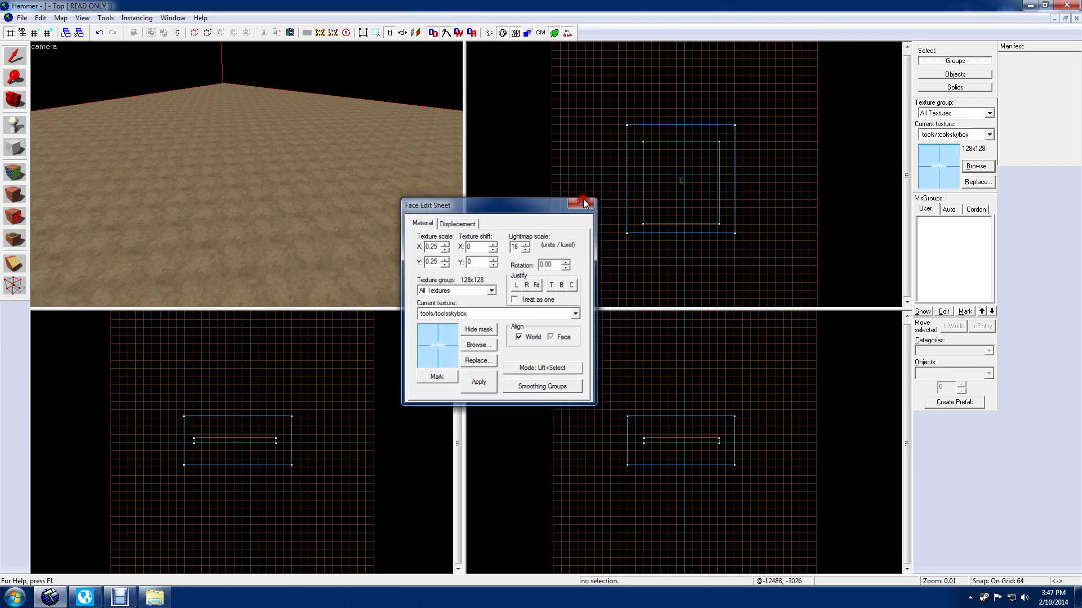
- Hollow out the large skybox block with a wall thickness of -32
{"action": "left_click", "coordinate": [107, 18]}
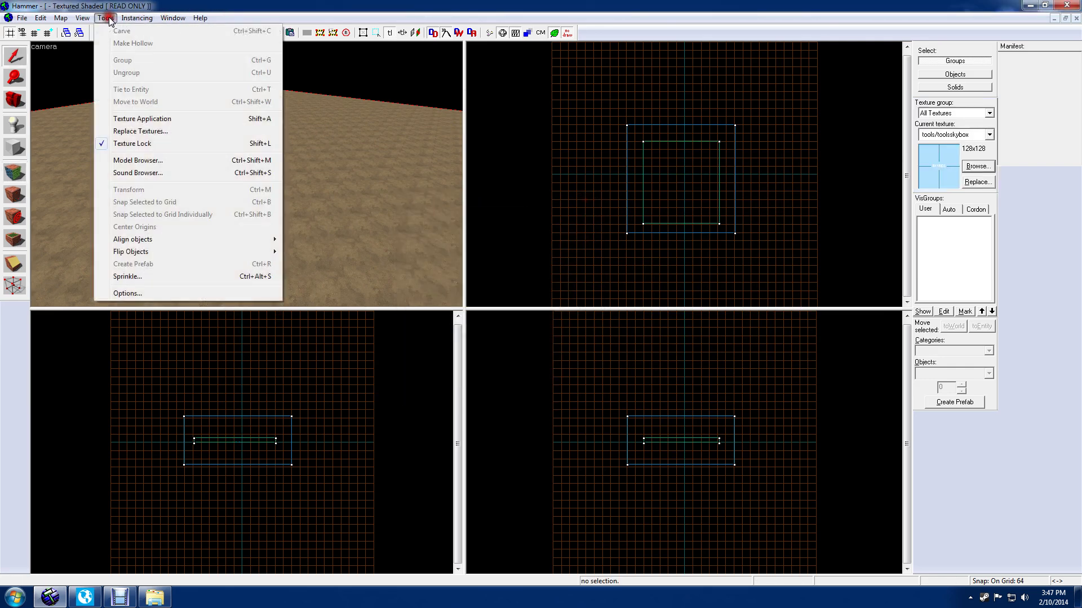
{"action": "left_click", "coordinate": [423, 148]}
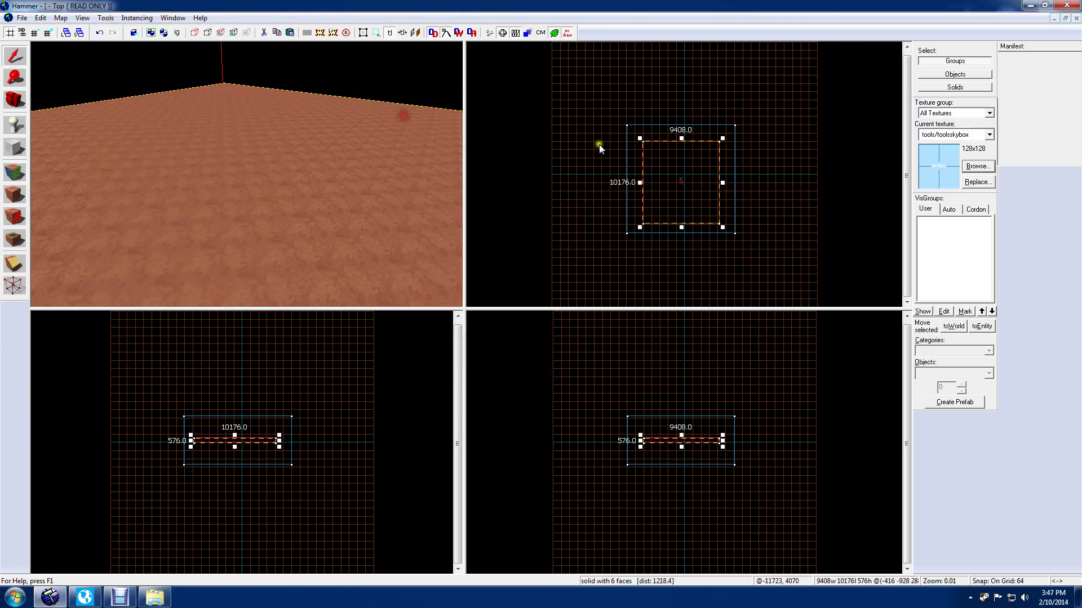
{"action": "left_click", "coordinate": [624, 124]}
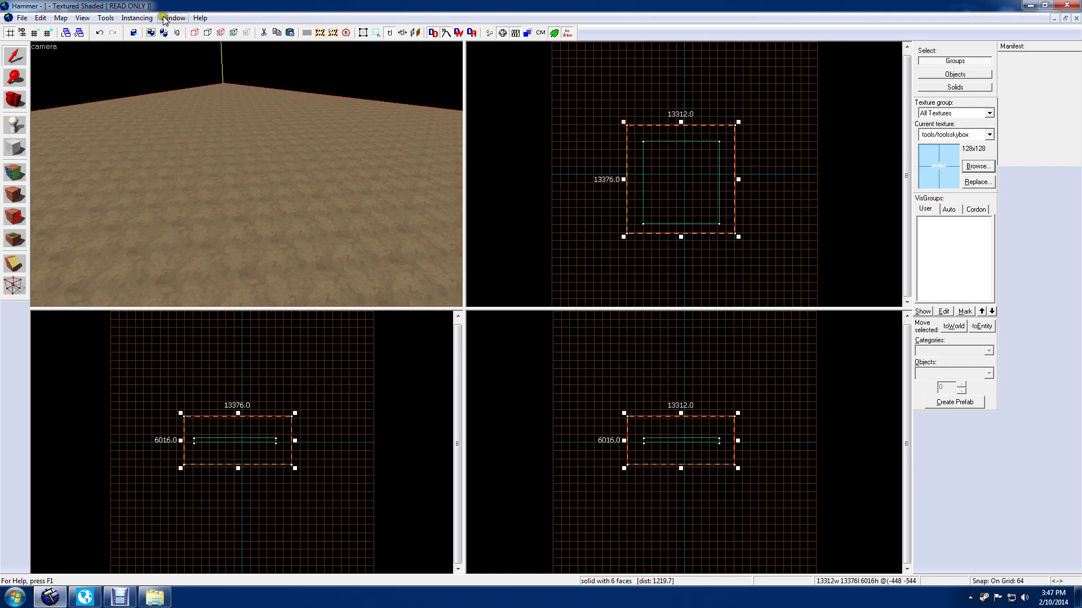
{"action": "left_click", "coordinate": [106, 18]}
{"action": "left_click", "coordinate": [115, 44]}
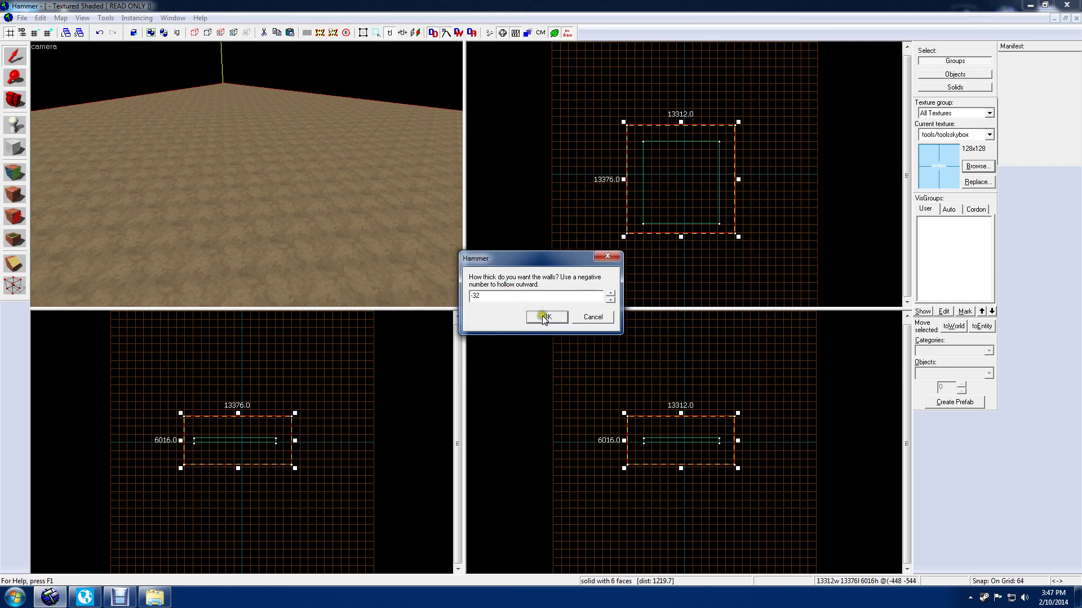
{"action": "left_click", "coordinate": [543, 316]}
{"action": "left_click_drag", "start_coordinate": [379, 205], "coordinate": [247, 174]}
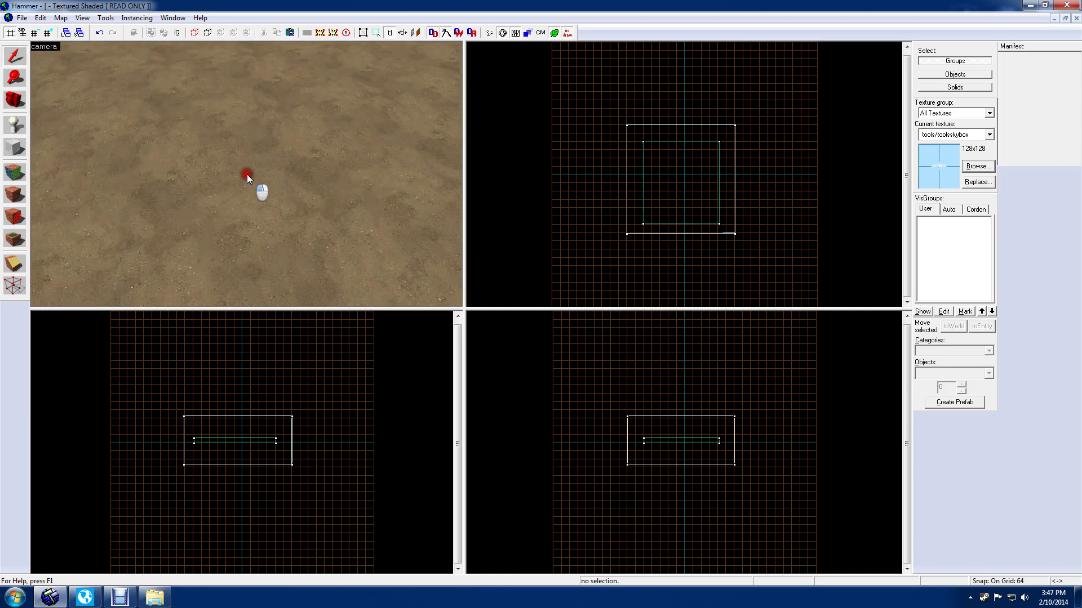
- Set the floor block's texture scale to 0.95 in both X and Y
{"action": "left_click", "coordinate": [232, 139]}
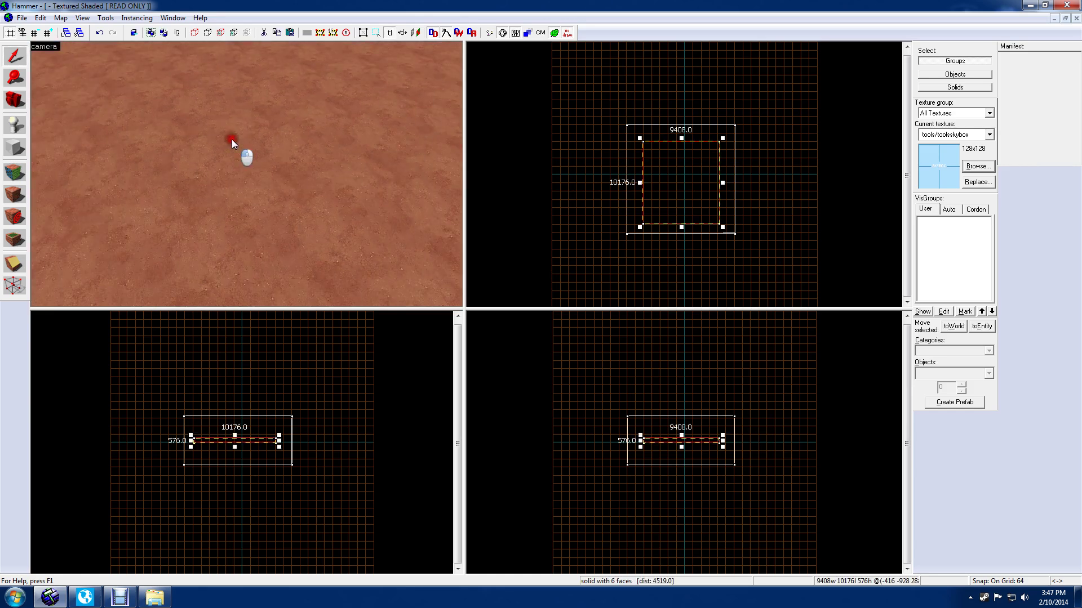
{"action": "left_click", "coordinate": [9, 164]}
{"action": "double_click", "coordinate": [442, 245]}
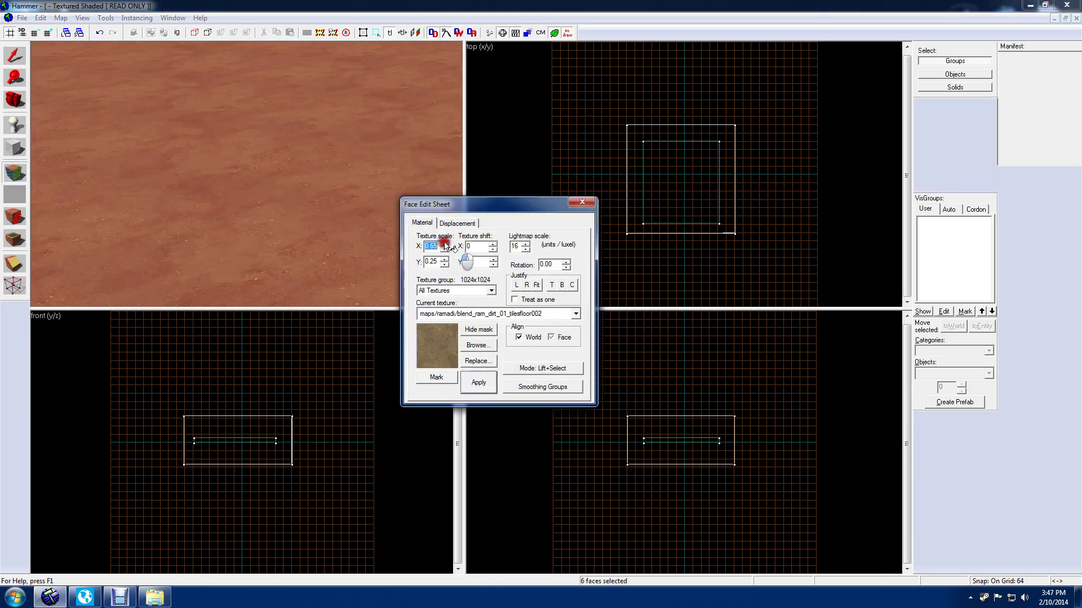
{"action": "left_click", "coordinate": [444, 243]}
{"action": "left_click", "coordinate": [444, 243]}
{"action": "left_click", "coordinate": [444, 243]}
{"action": "left_click", "coordinate": [444, 259]}
{"action": "left_click", "coordinate": [444, 259]}
{"action": "left_click", "coordinate": [444, 259]}
{"action": "left_click", "coordinate": [444, 259]}
{"action": "left_click", "coordinate": [444, 259]}
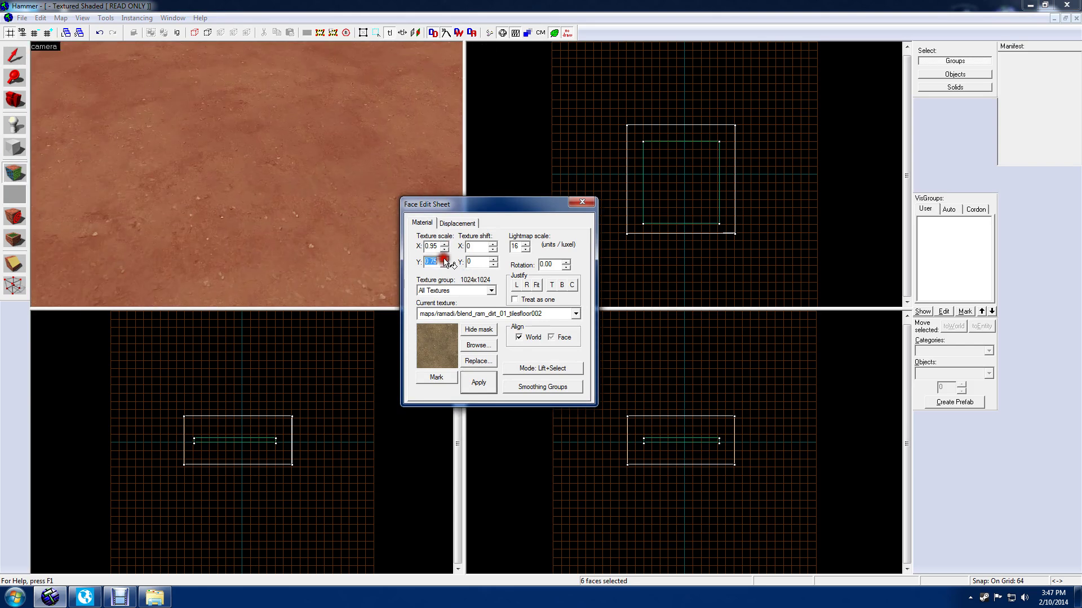
{"action": "left_click", "coordinate": [444, 259]}
{"action": "left_click", "coordinate": [444, 259]}
{"action": "left_click", "coordinate": [482, 384]}
{"action": "left_click", "coordinate": [581, 203]}
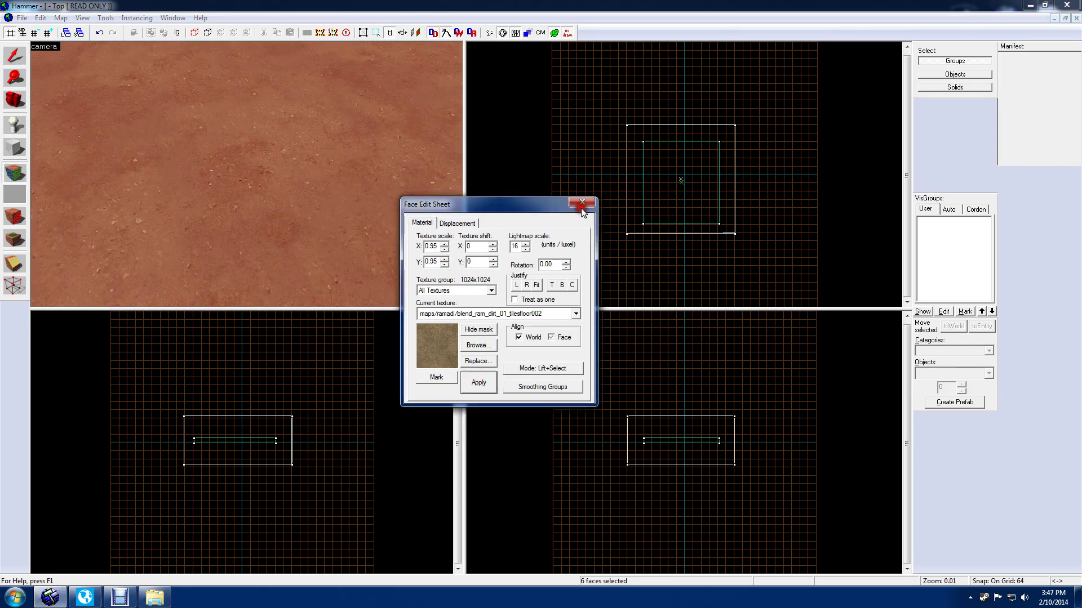
{"action": "left_click_drag", "start_coordinate": [307, 211], "coordinate": [246, 174]}
- Place a prop_dynamic point entity on the dirt floor
{"action": "left_click", "coordinate": [15, 125]}
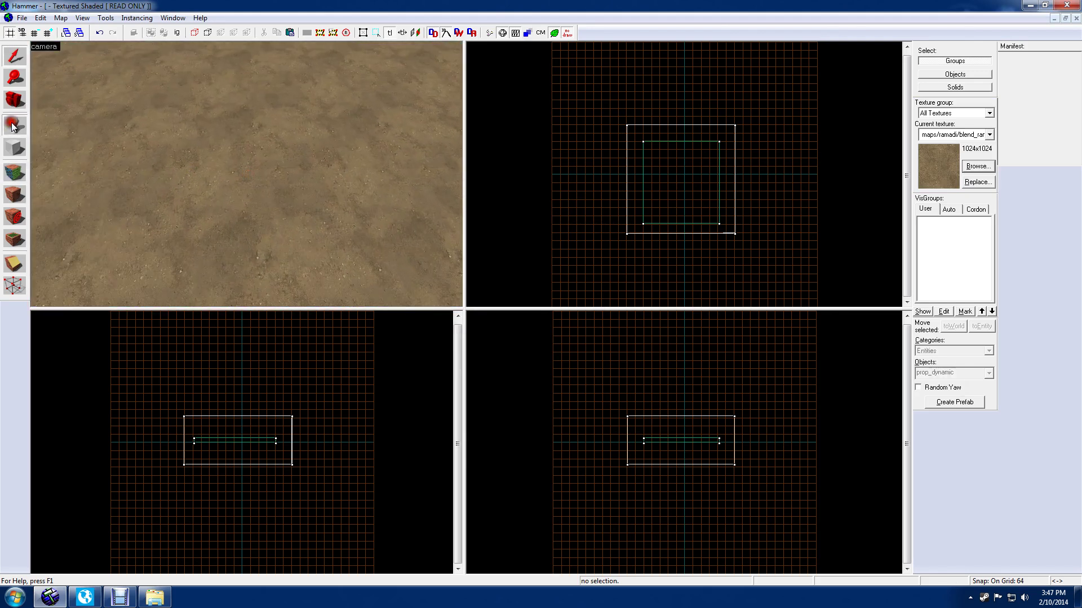
{"action": "left_click", "coordinate": [268, 222]}
{"action": "left_click", "coordinate": [15, 56]}
{"action": "key", "text": "w"}
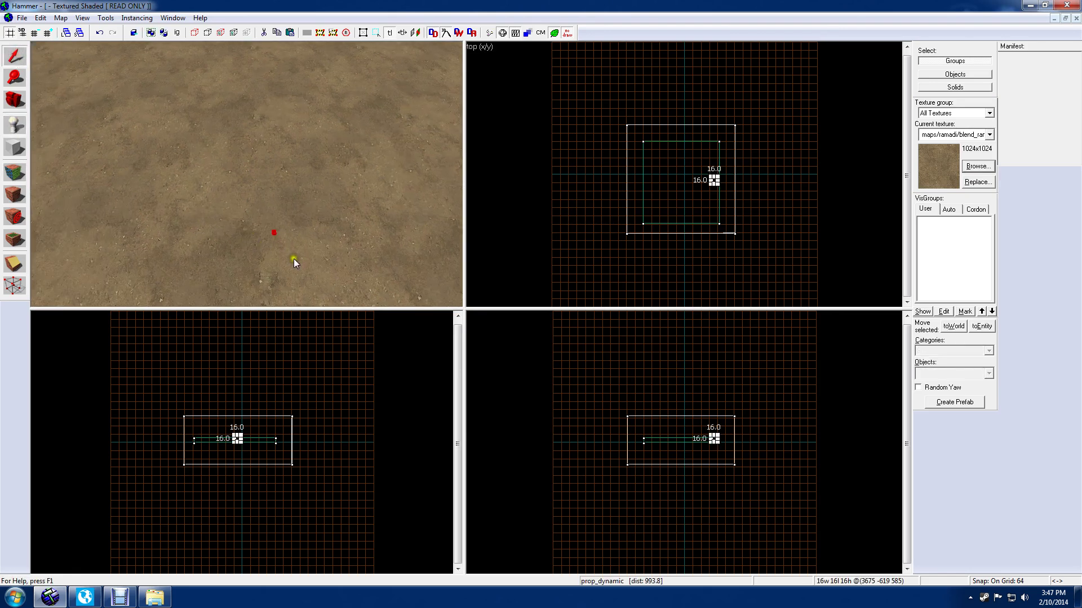
{"action": "left_click_drag", "start_coordinate": [293, 258], "coordinate": [247, 174]}
{"action": "key", "text": "w"}
{"action": "key", "text": "s"}
{"action": "key", "text": "w"}
- Change the class of the placed entity to ins_spawnpoint and apply it
{"action": "double_click", "coordinate": [267, 174]}
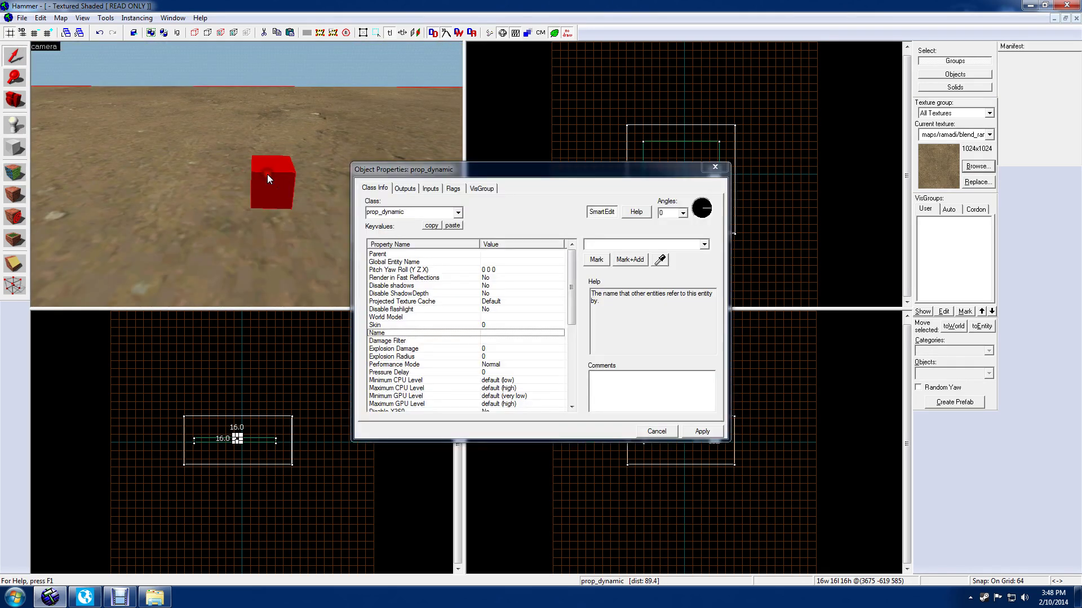
{"action": "left_click", "coordinate": [427, 213]}
{"action": "key", "text": "BackSpace"}
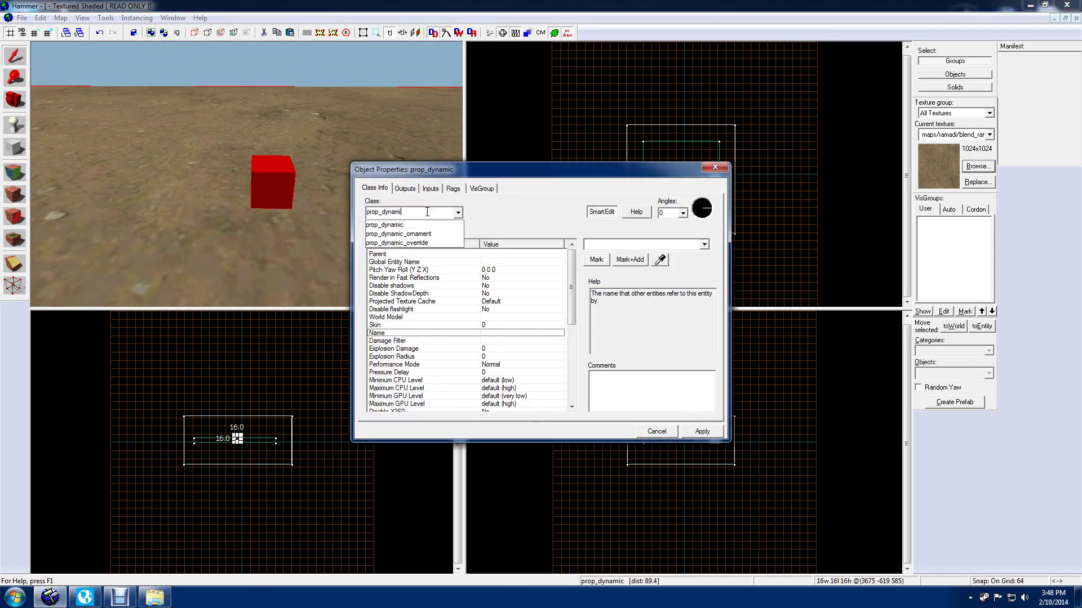
{"action": "key", "text": "BackSpace"}
{"action": "key", "text": "BackSpace"}
{"action": "key", "text": "BackSpace"}
{"action": "key", "text": "BackSpace"}
{"action": "key", "text": "BackSpace"}
{"action": "key", "text": "BackSpace"}
{"action": "key", "text": "BackSpace"}
{"action": "type", "text": "in"}
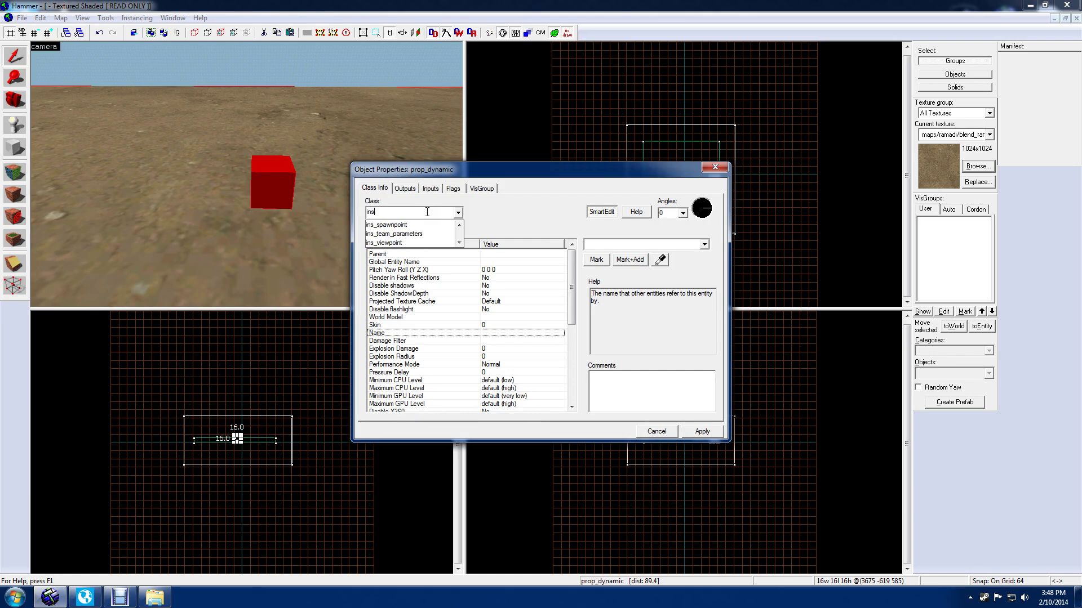
{"action": "type", "text": "s"}
{"action": "left_click", "coordinate": [407, 225]}
{"action": "left_click", "coordinate": [696, 431]}
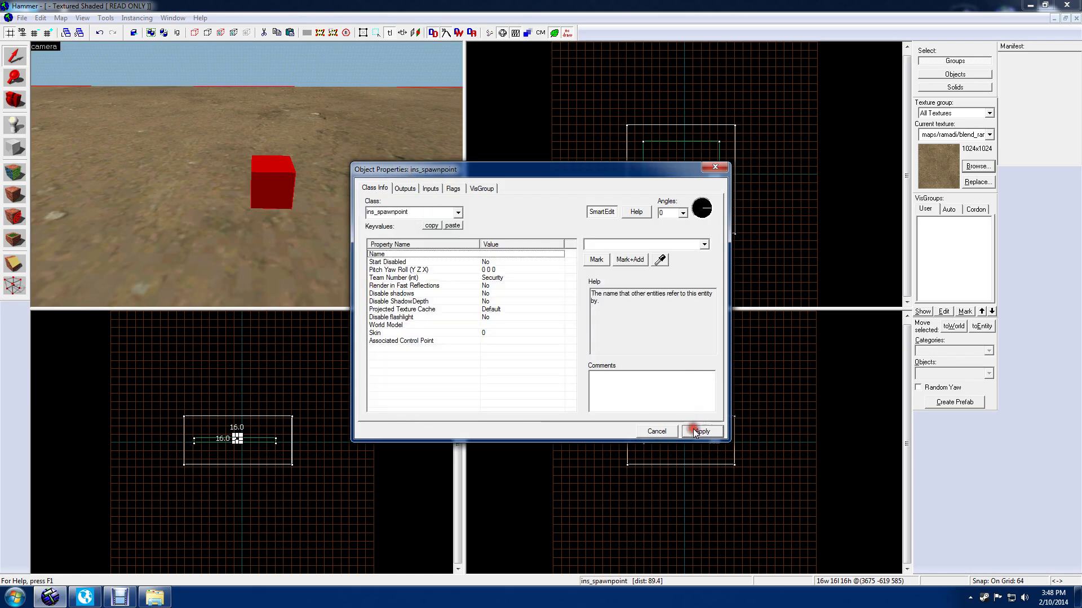
- Review the Team Number options of the spawn point and close its properties without changes
{"action": "left_click", "coordinate": [469, 279]}
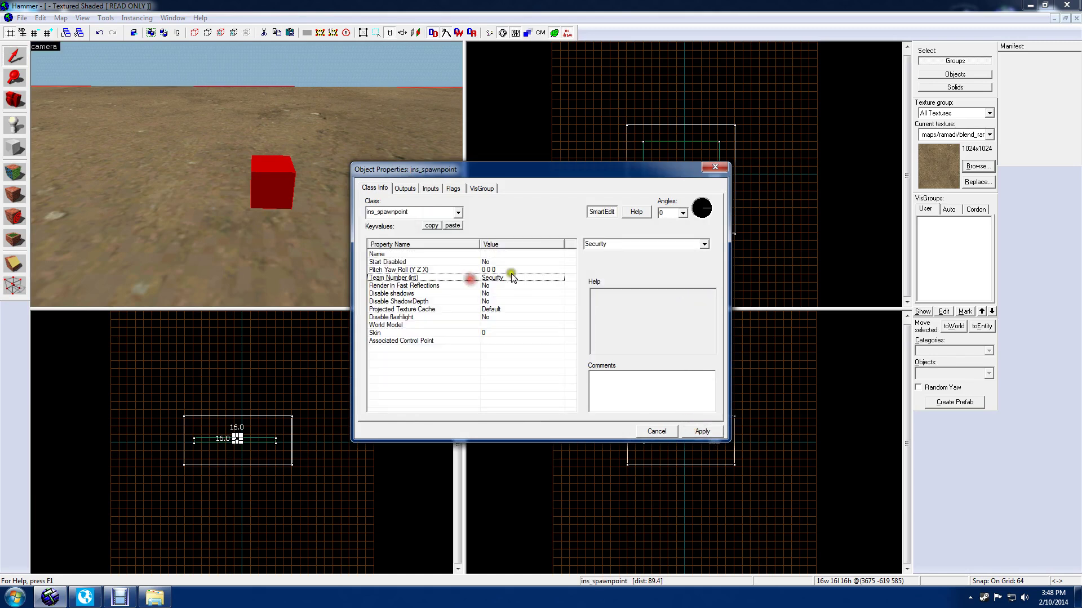
{"action": "left_click", "coordinate": [704, 245]}
{"action": "left_click", "coordinate": [720, 241]}
{"action": "left_click", "coordinate": [657, 432]}
- Set the grid size to 256 and move the Security spawn point onto the grid intersection at 3840, -768
{"action": "scroll", "coordinate": [773, 171], "scroll_direction": "up", "scroll_amount": 2}
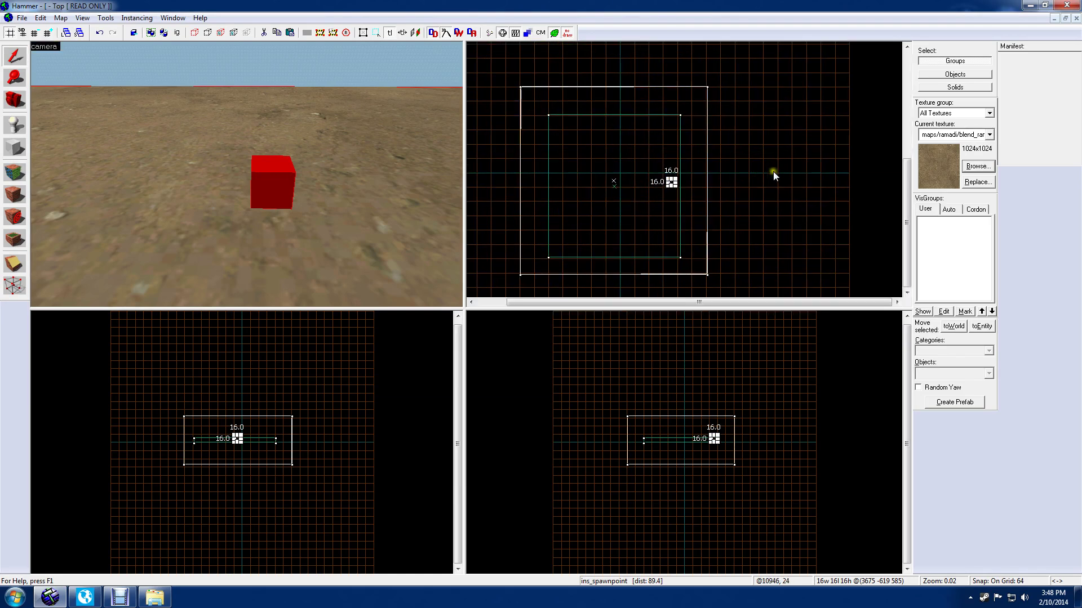
{"action": "scroll", "coordinate": [773, 171], "scroll_direction": "down", "scroll_amount": 6}
{"action": "scroll", "coordinate": [644, 198], "scroll_direction": "up", "scroll_amount": 6}
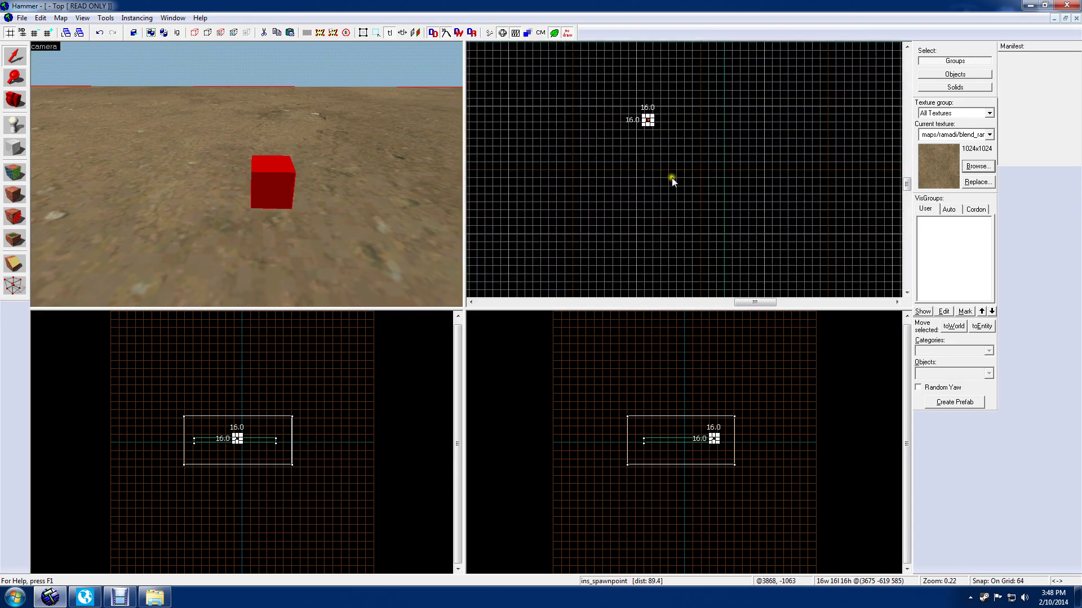
{"action": "scroll", "coordinate": [675, 253], "scroll_direction": "up", "scroll_amount": 1}
{"action": "key", "text": "bracketright"}
{"action": "key", "text": "bracketright"}
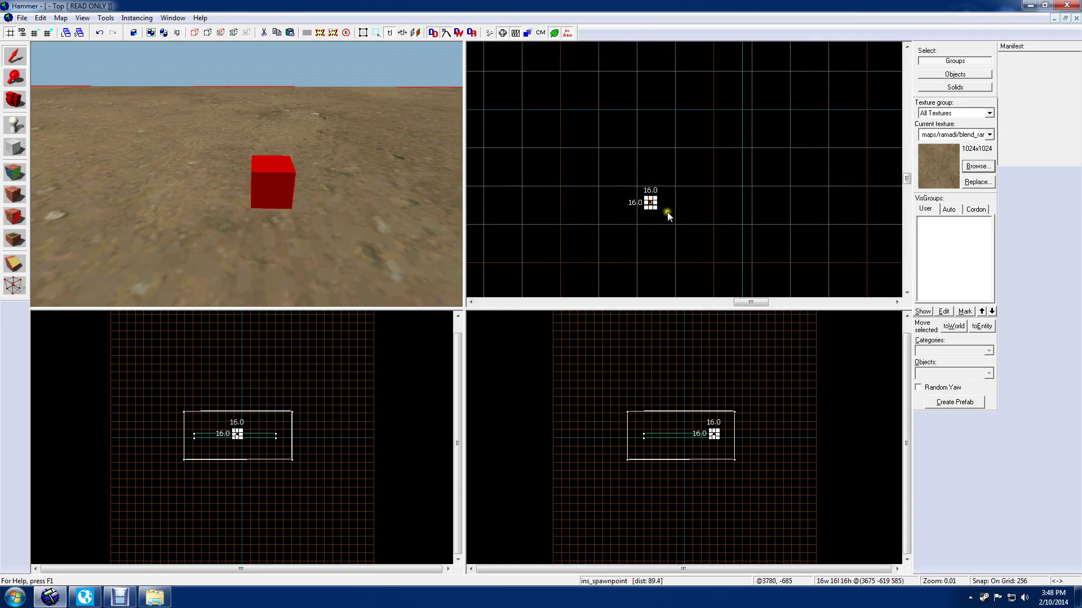
{"action": "left_click_drag", "start_coordinate": [652, 201], "coordinate": [687, 221]}
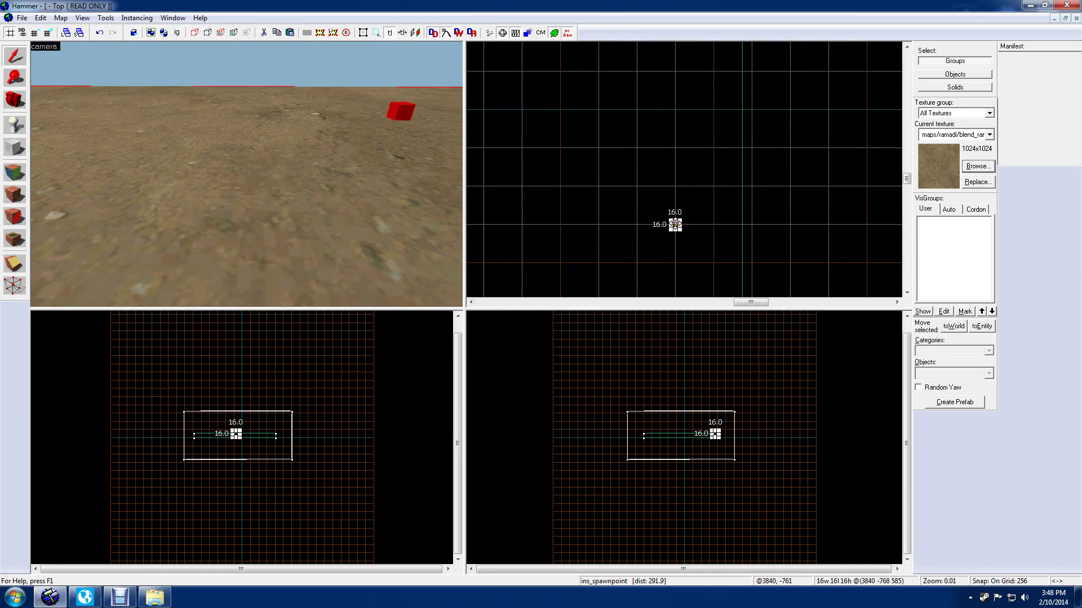
- Duplicate the Security spawn point into two columns of five, columns 512 units apart and rows 256 units apart, and clear the selection
{"action": "left_click_drag", "start_coordinate": [674, 224], "coordinate": [608, 224], "text": "shift"}
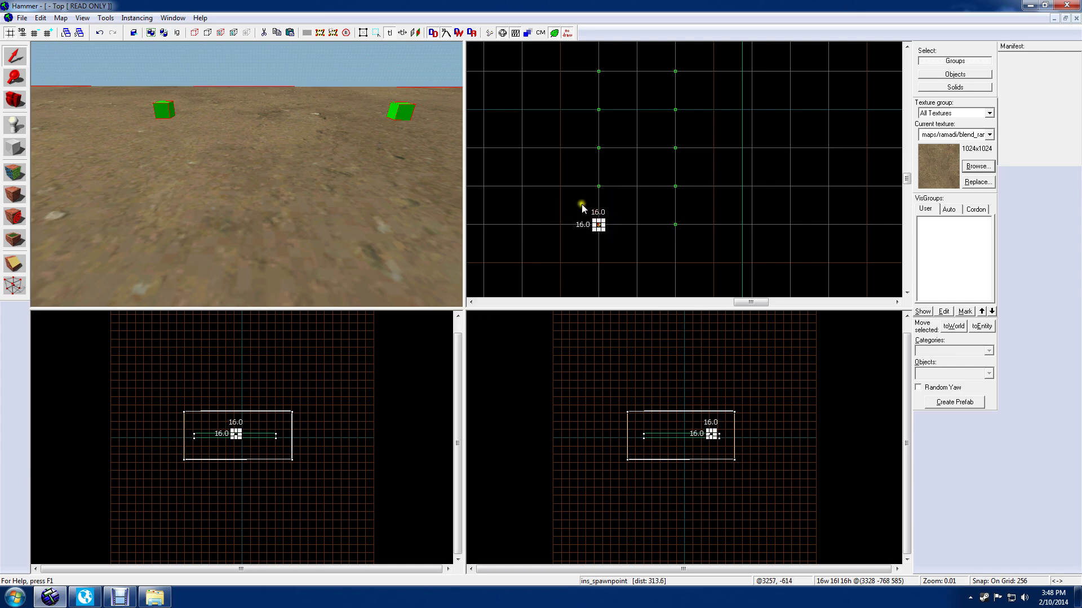
{"action": "scroll", "coordinate": [575, 189], "scroll_direction": "down", "scroll_amount": 1}
{"action": "scroll", "coordinate": [348, 178], "scroll_direction": "down", "scroll_amount": 8}
{"action": "left_click_drag", "start_coordinate": [347, 181], "coordinate": [247, 175]}
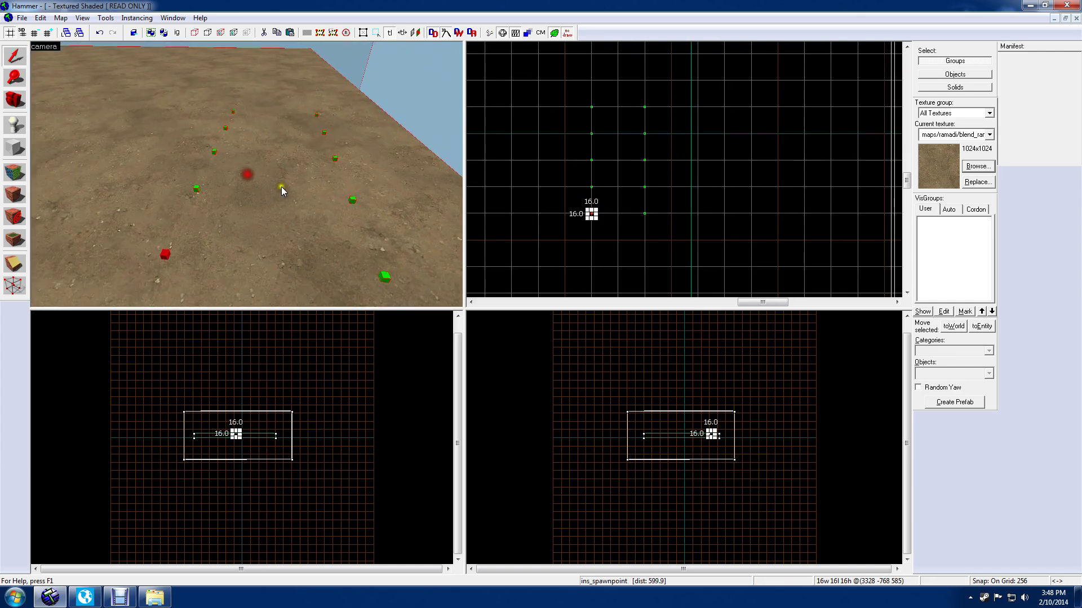
{"action": "left_click", "coordinate": [532, 224]}
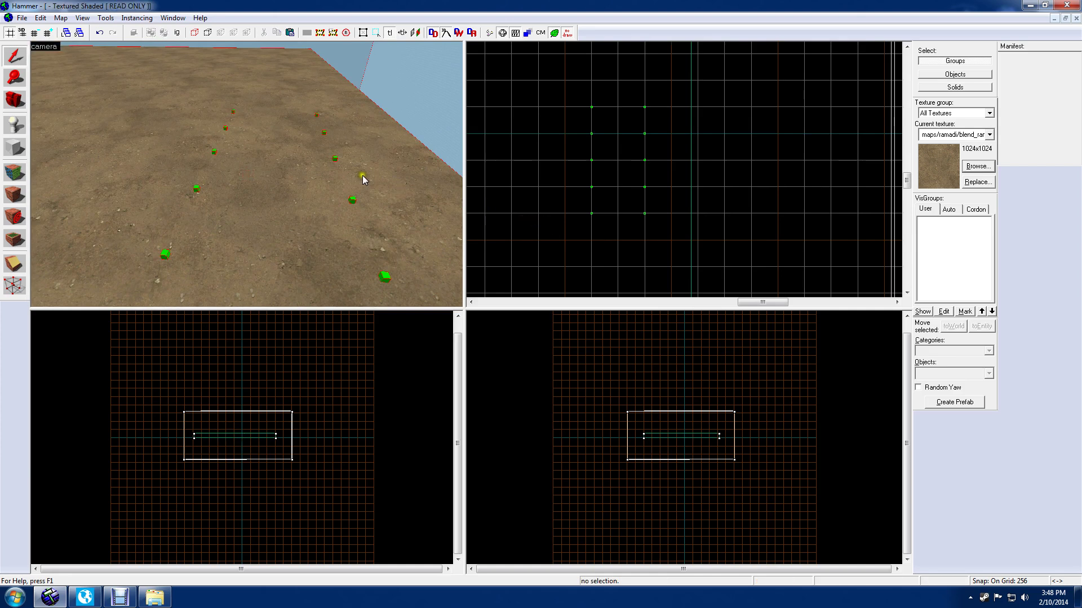
- Place a prop_dynamic entity on the dirt floor near the map end opposite the Security spawns
{"action": "left_click_drag", "start_coordinate": [373, 177], "coordinate": [247, 174]}
{"action": "scroll", "coordinate": [671, 164], "scroll_direction": "down", "scroll_amount": 5}
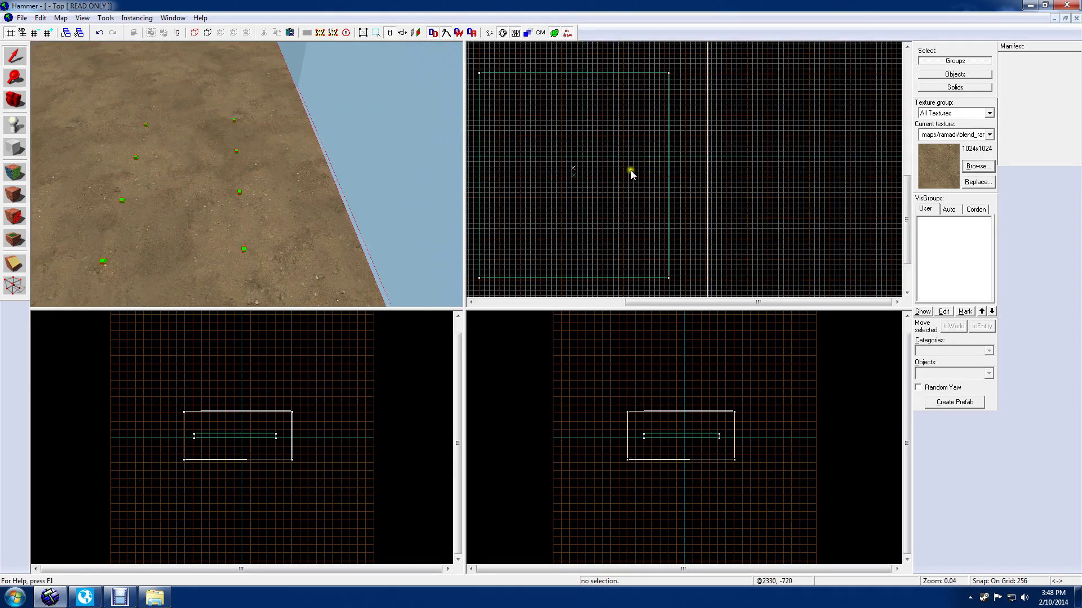
{"action": "left_click_drag", "start_coordinate": [540, 172], "coordinate": [668, 183]}
{"action": "scroll", "coordinate": [640, 180], "scroll_direction": "up", "scroll_amount": 5}
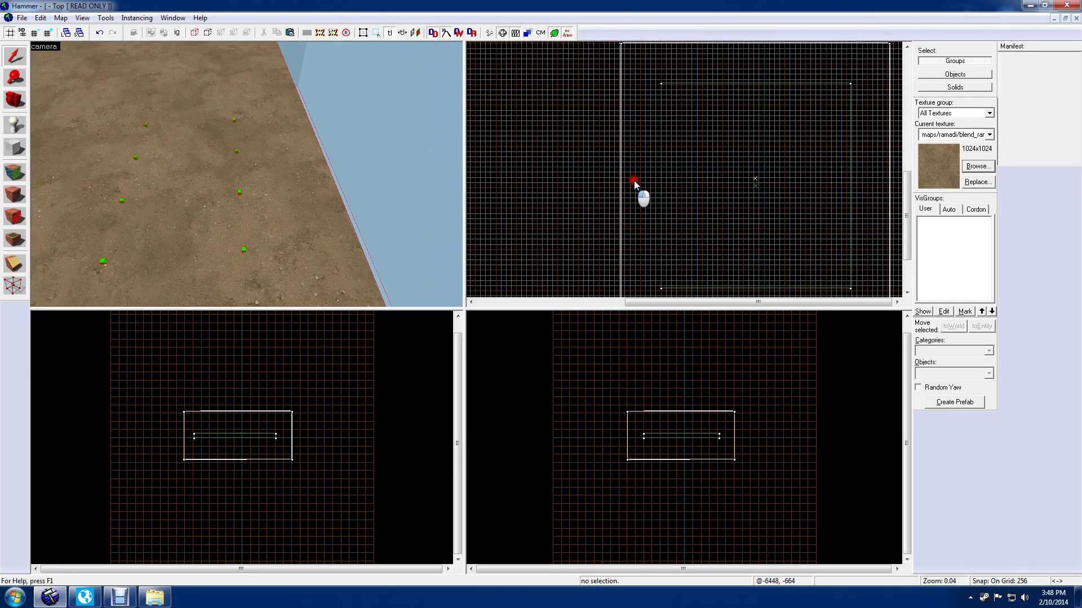
{"action": "left_click_drag", "start_coordinate": [665, 165], "coordinate": [688, 163]}
{"action": "scroll", "coordinate": [688, 163], "scroll_direction": "down", "scroll_amount": 3}
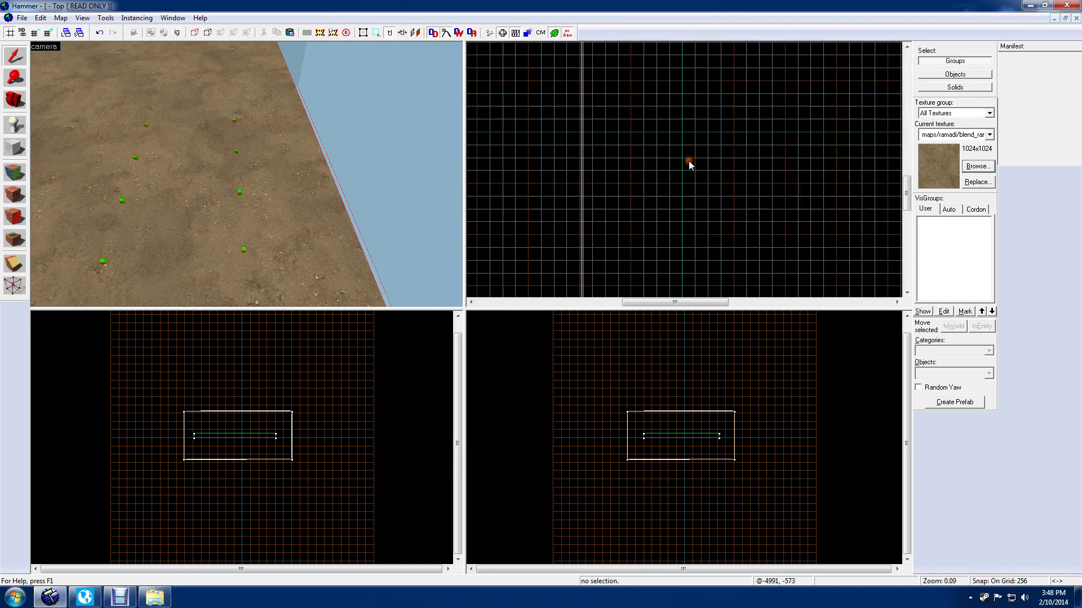
{"action": "scroll", "coordinate": [654, 175], "scroll_direction": "up", "scroll_amount": 2}
{"action": "scroll", "coordinate": [208, 186], "scroll_direction": "down", "scroll_amount": 2}
{"action": "left_click_drag", "start_coordinate": [208, 186], "coordinate": [247, 174]}
{"action": "left_click", "coordinate": [15, 124]}
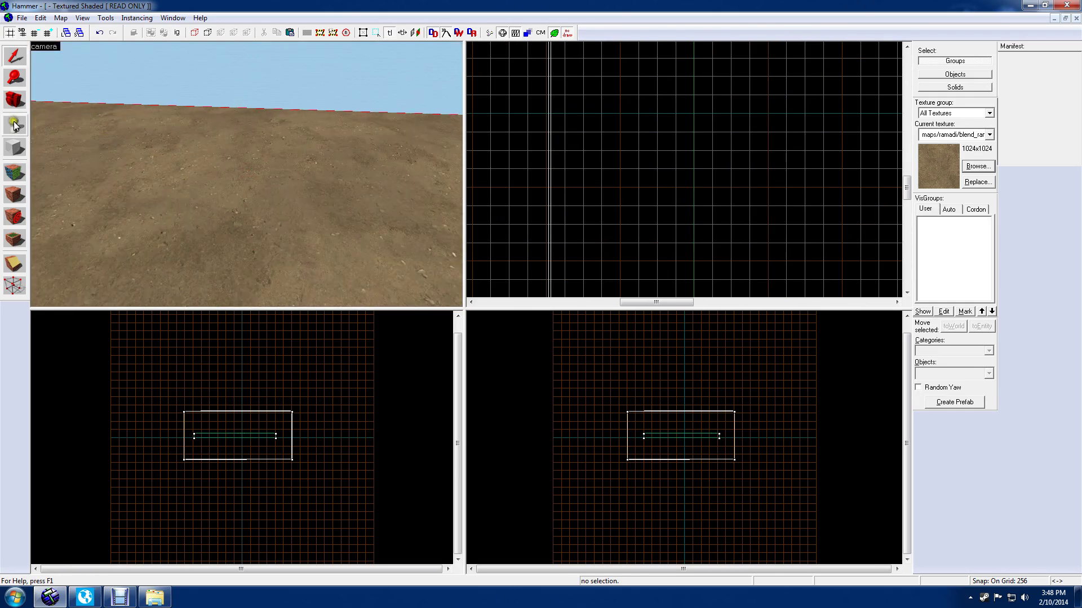
{"action": "left_click", "coordinate": [273, 149]}
{"action": "key", "text": "shift+s"}
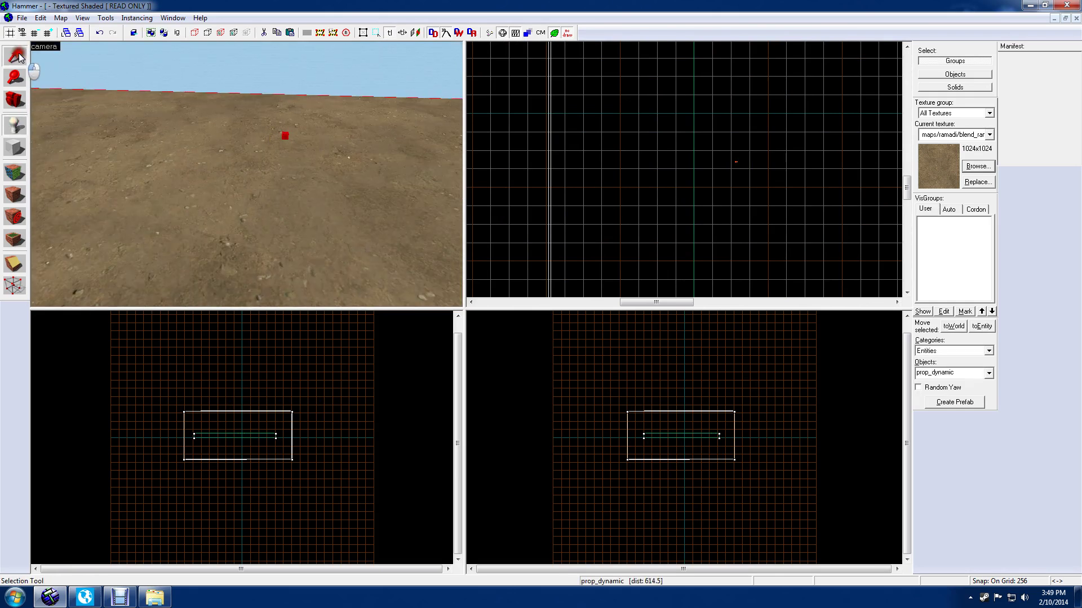
- Change the new prop_dynamic's class to ins_spawnpoint and apply it
{"action": "left_click", "coordinate": [286, 132]}
{"action": "double_click", "coordinate": [282, 134]}
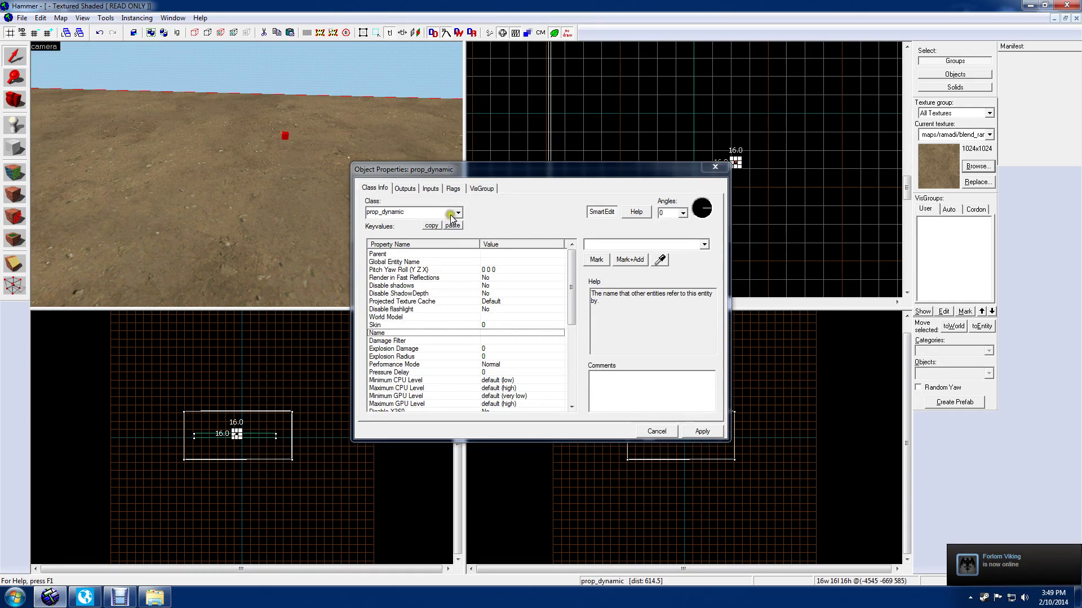
{"action": "left_click_drag", "start_coordinate": [407, 212], "coordinate": [390, 214]}
{"action": "left_click", "coordinate": [347, 209]}
{"action": "left_click", "coordinate": [413, 212]}
{"action": "left_click", "coordinate": [322, 215]}
{"action": "left_click", "coordinate": [457, 212]}
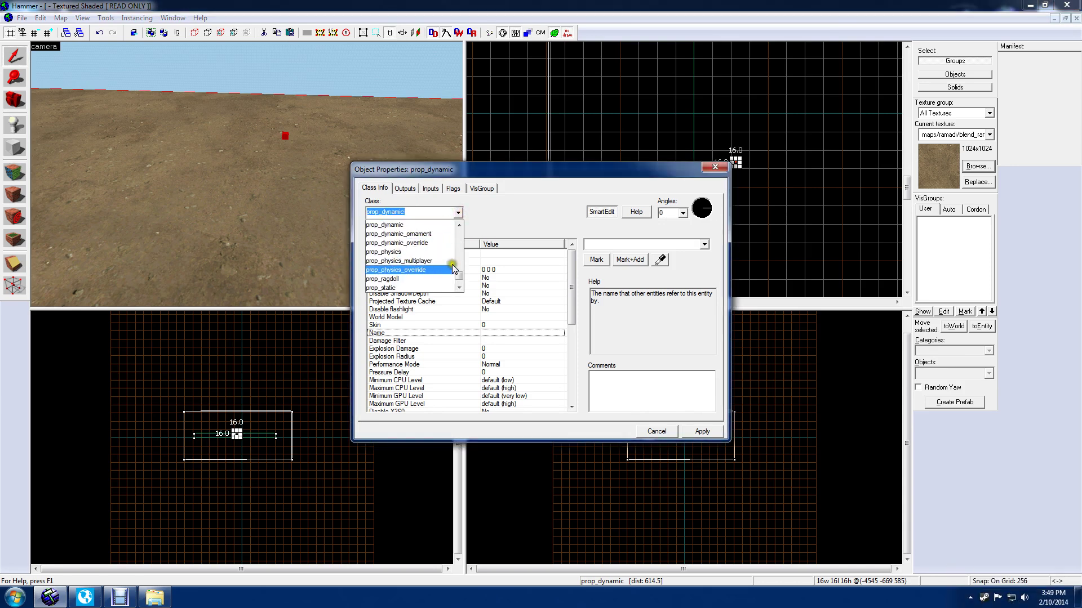
{"action": "left_click_drag", "start_coordinate": [458, 272], "coordinate": [458, 249]}
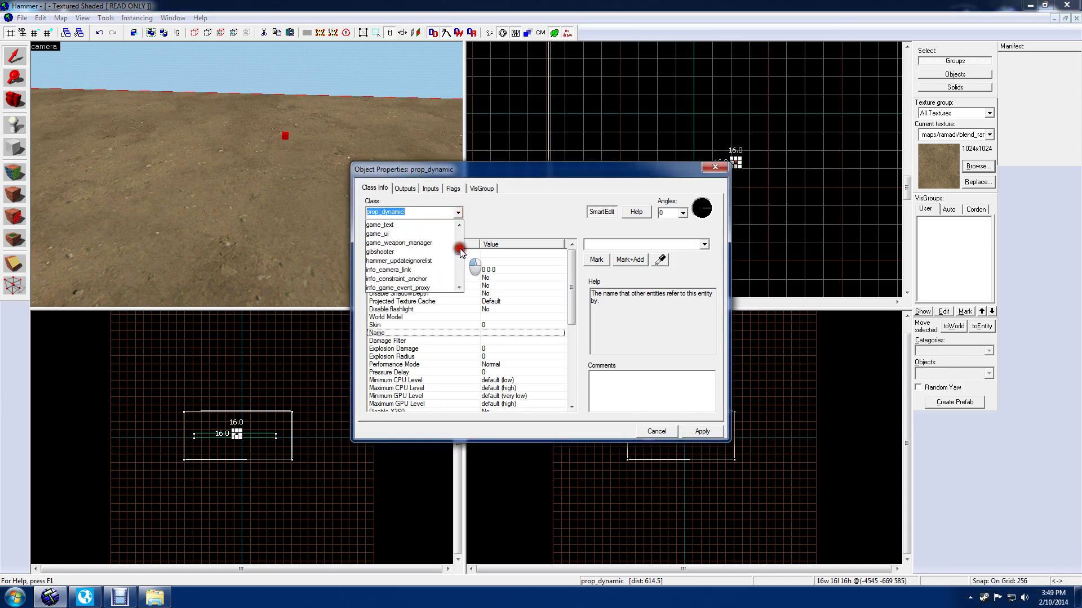
{"action": "scroll", "coordinate": [417, 274], "scroll_direction": "down", "scroll_amount": 5}
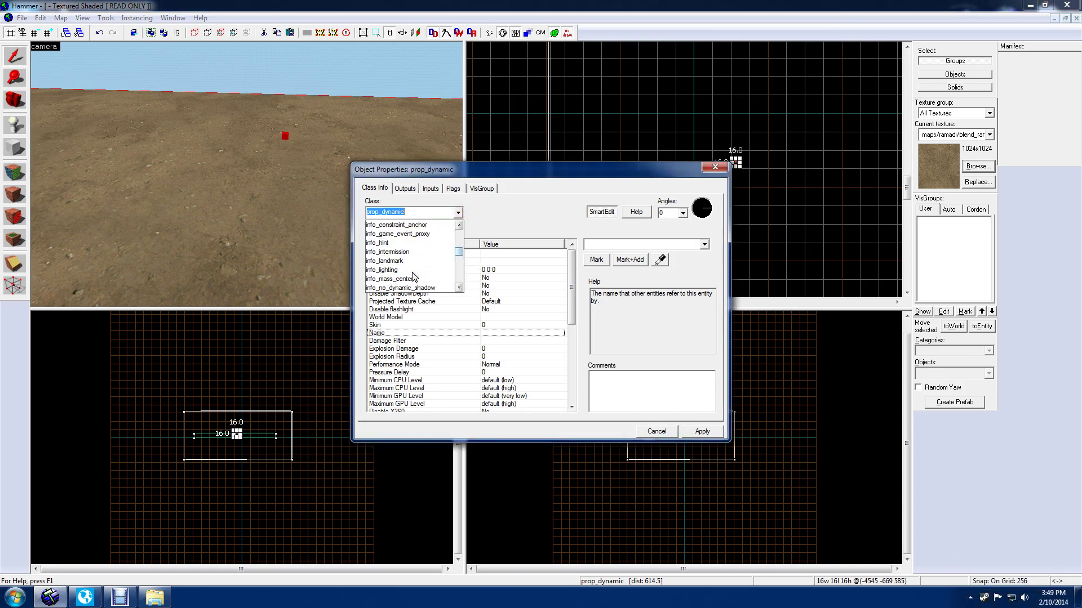
{"action": "scroll", "coordinate": [414, 279], "scroll_direction": "down", "scroll_amount": 6}
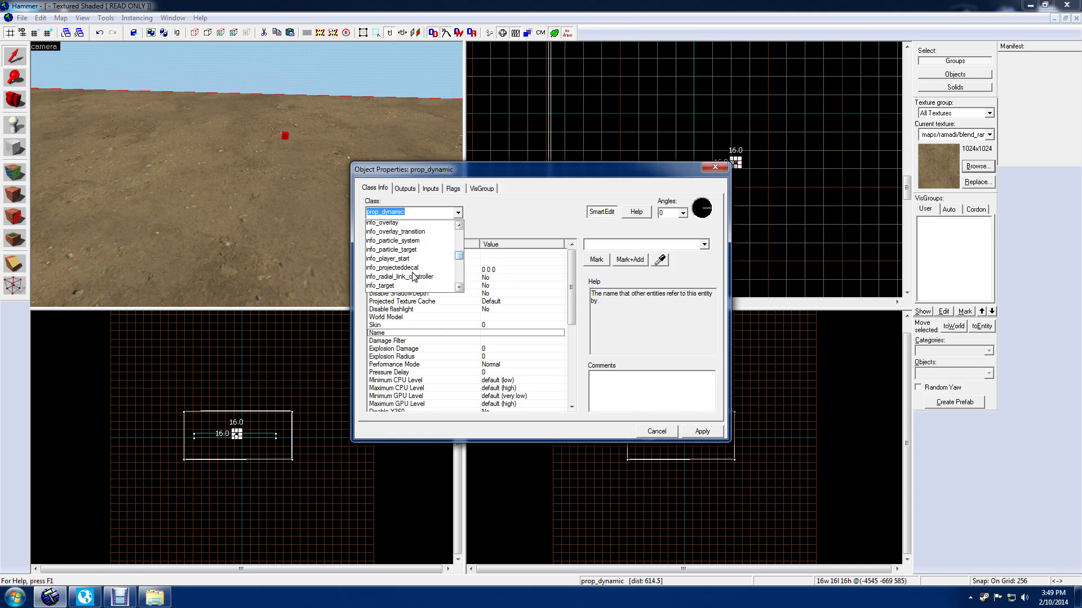
{"action": "scroll", "coordinate": [409, 235], "scroll_direction": "down", "scroll_amount": 3}
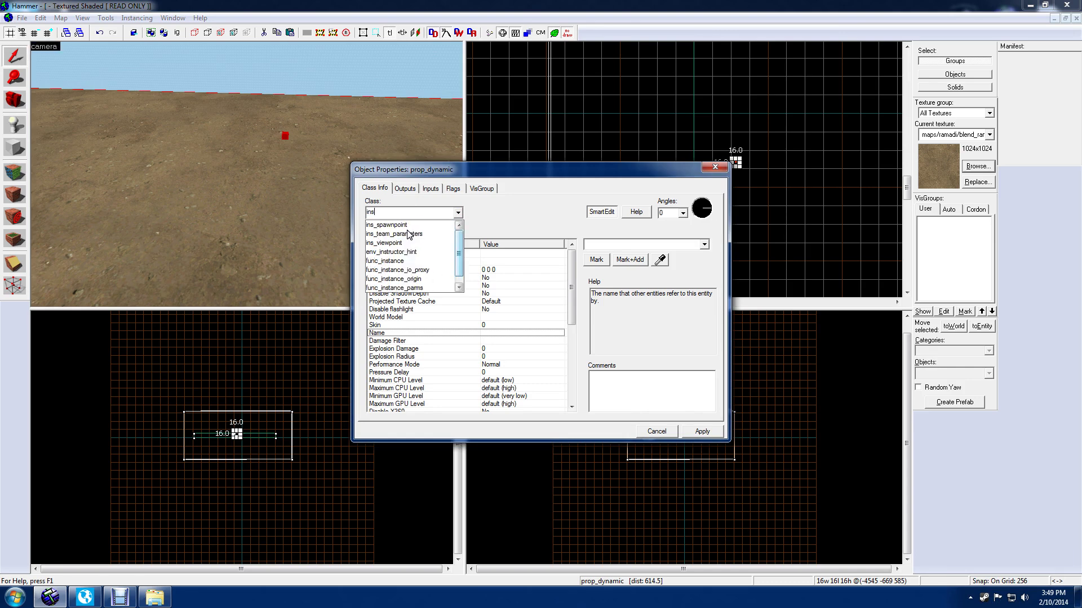
{"action": "left_click", "coordinate": [403, 225]}
{"action": "left_click", "coordinate": [702, 432]}
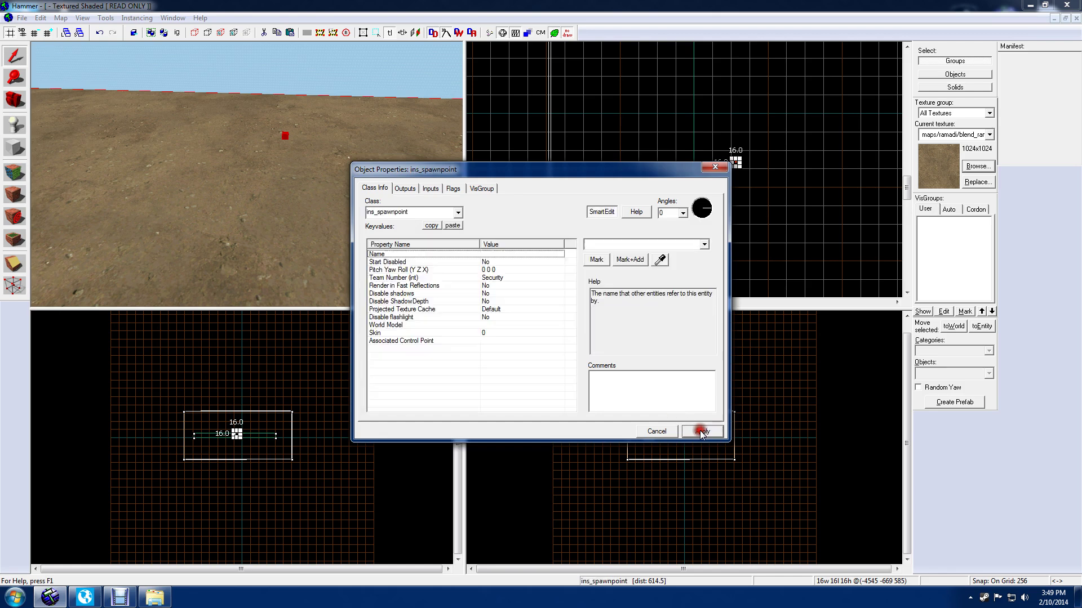
- Set the new spawn point's Team Number to Insurgents, apply it and close the properties
{"action": "left_click", "coordinate": [499, 278]}
{"action": "left_click", "coordinate": [704, 244]}
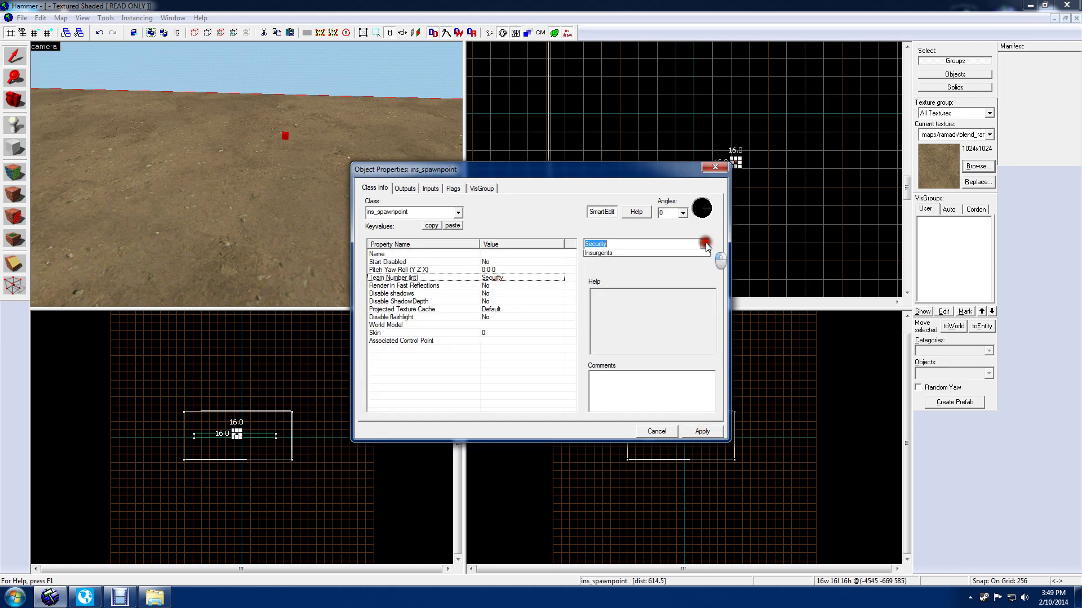
{"action": "left_click", "coordinate": [649, 268]}
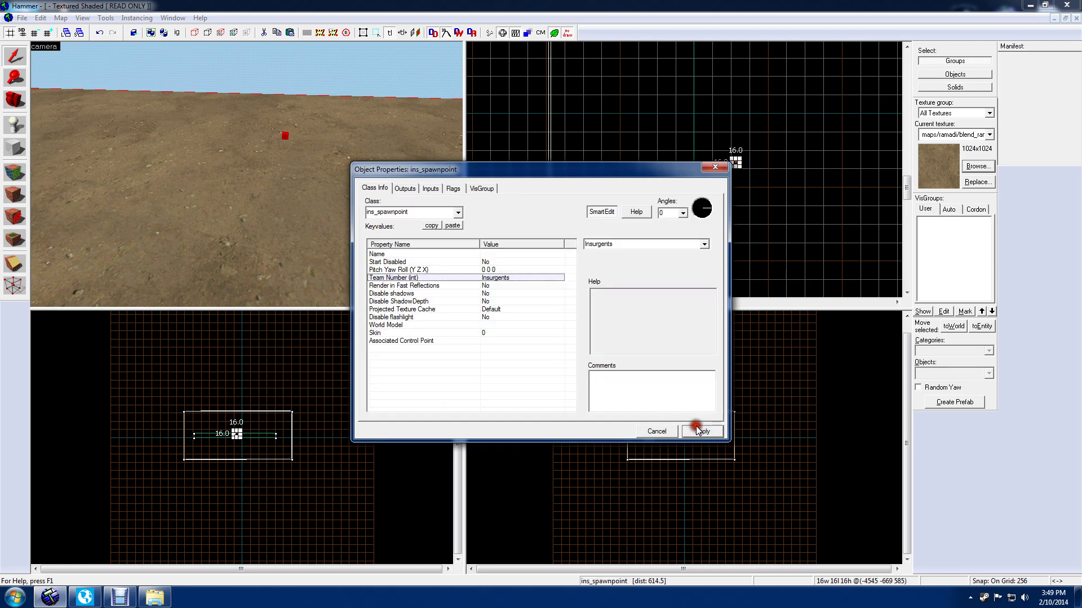
{"action": "left_click", "coordinate": [715, 167]}
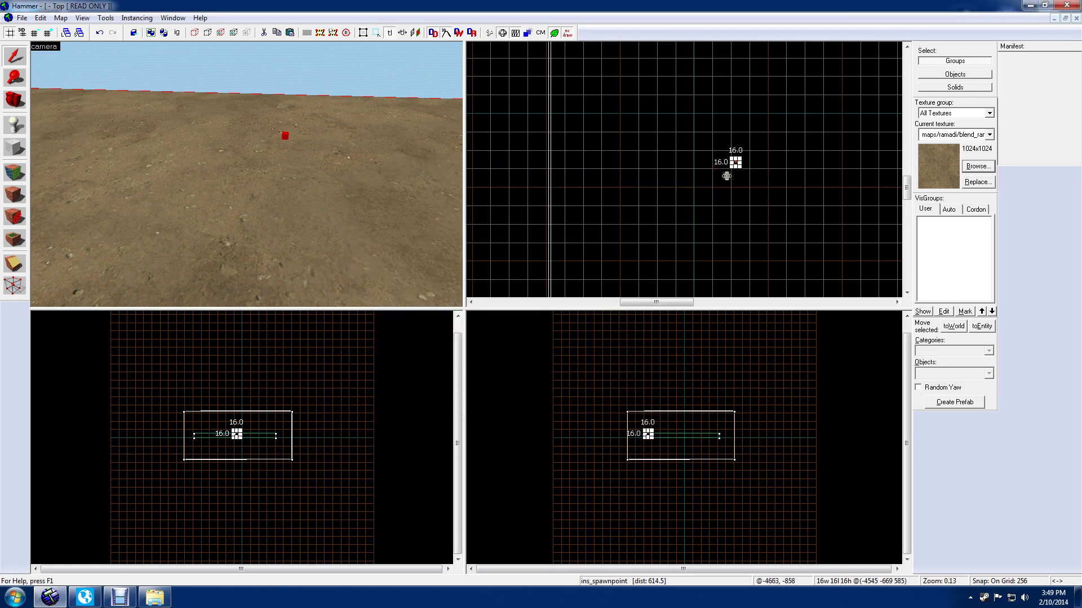
- Move the Insurgents spawn point to -4096, -768, just inside the floor edge opposite the Security spawns
{"action": "scroll", "coordinate": [735, 165], "scroll_direction": "up", "scroll_amount": 3}
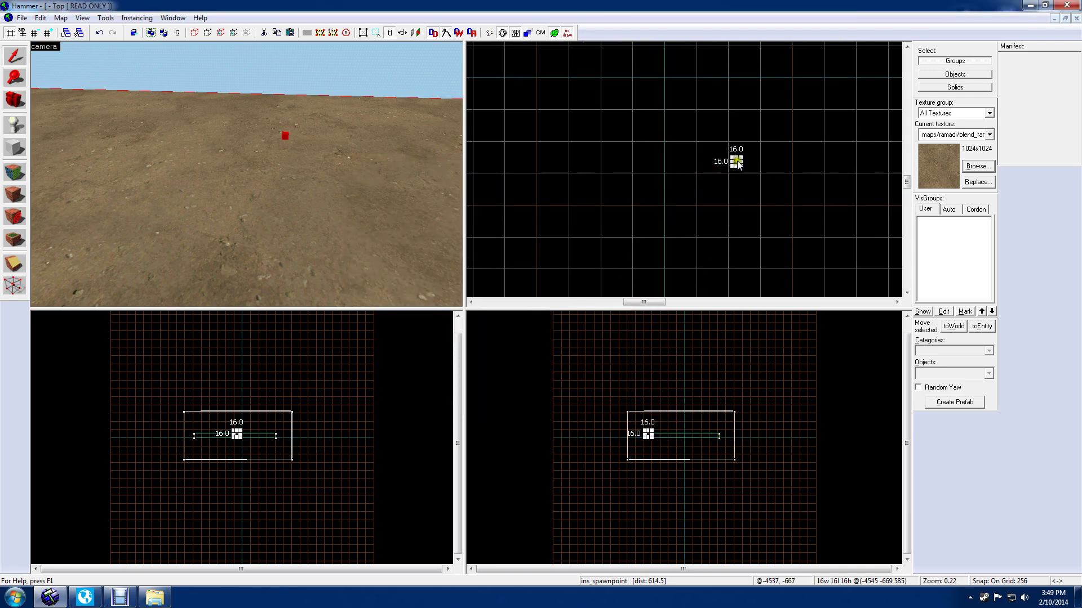
{"action": "left_click_drag", "start_coordinate": [736, 161], "coordinate": [575, 176]}
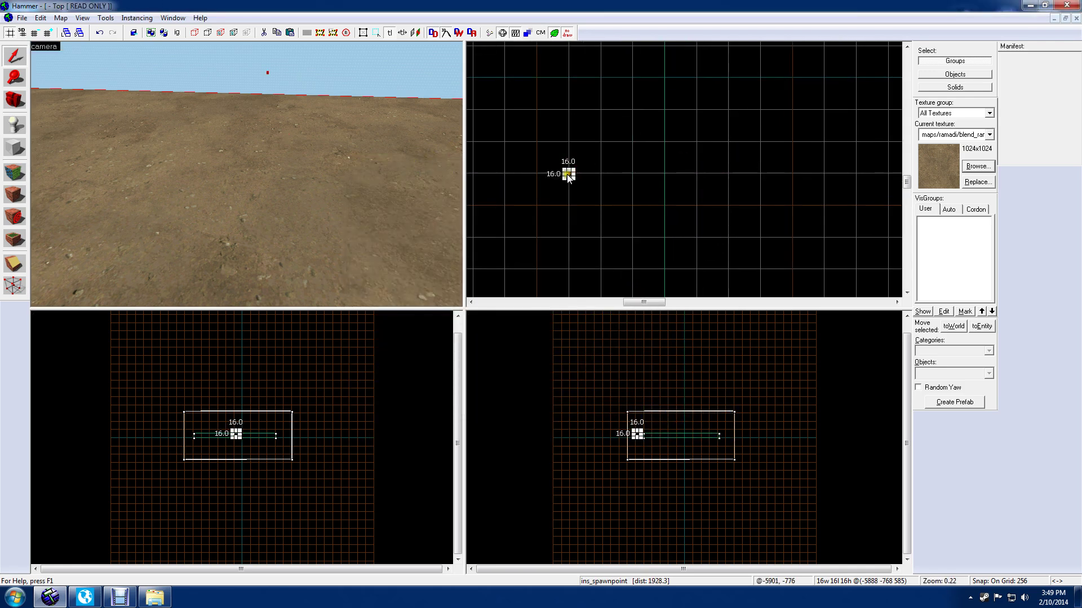
{"action": "left_click_drag", "start_coordinate": [333, 97], "coordinate": [248, 174]}
{"action": "scroll", "coordinate": [606, 194], "scroll_direction": "down", "scroll_amount": 5}
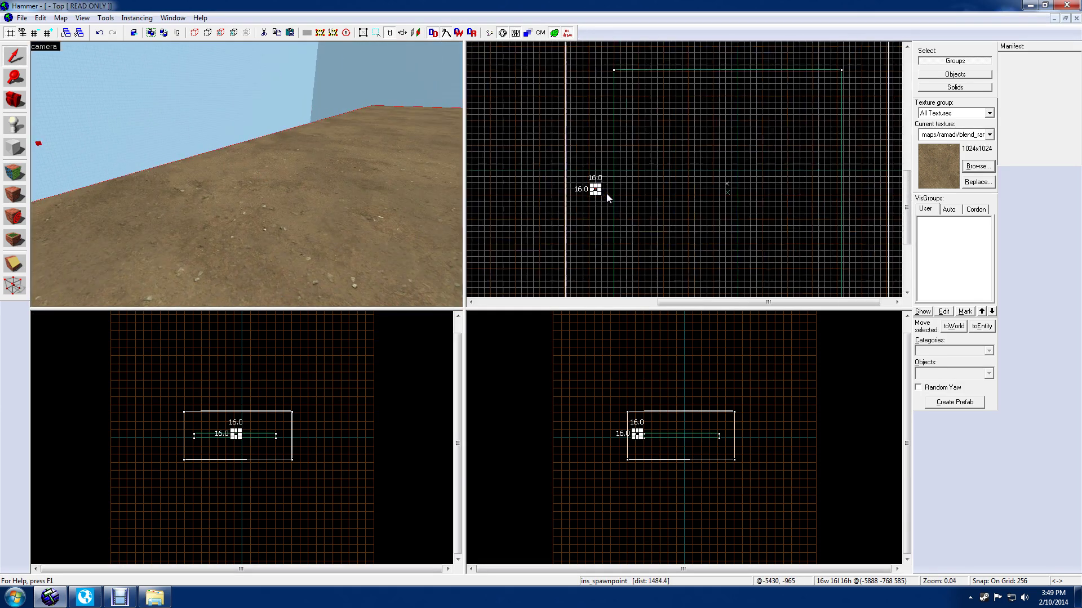
{"action": "scroll", "coordinate": [606, 194], "scroll_direction": "down", "scroll_amount": 6}
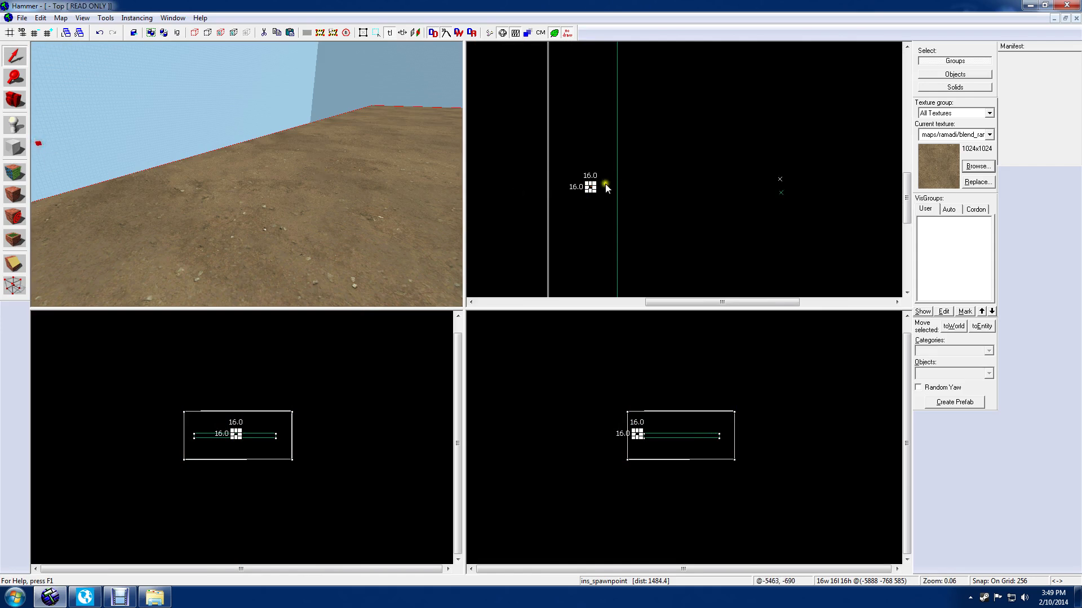
{"action": "scroll", "coordinate": [593, 192], "scroll_direction": "up", "scroll_amount": 3}
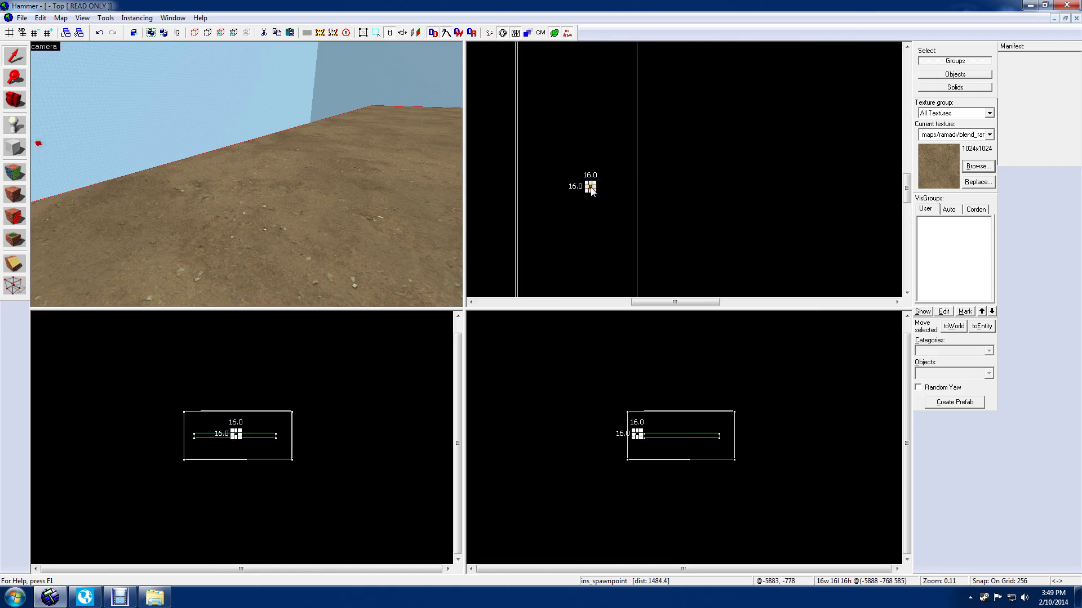
{"action": "scroll", "coordinate": [582, 241], "scroll_direction": "up", "scroll_amount": 2}
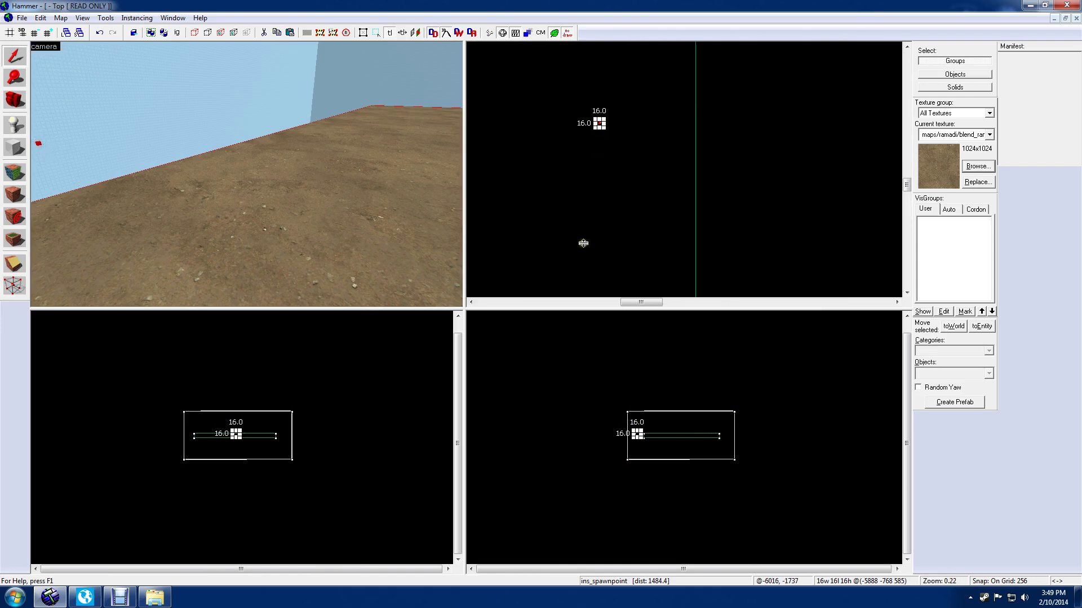
{"action": "left_click_drag", "start_coordinate": [599, 123], "coordinate": [821, 123]}
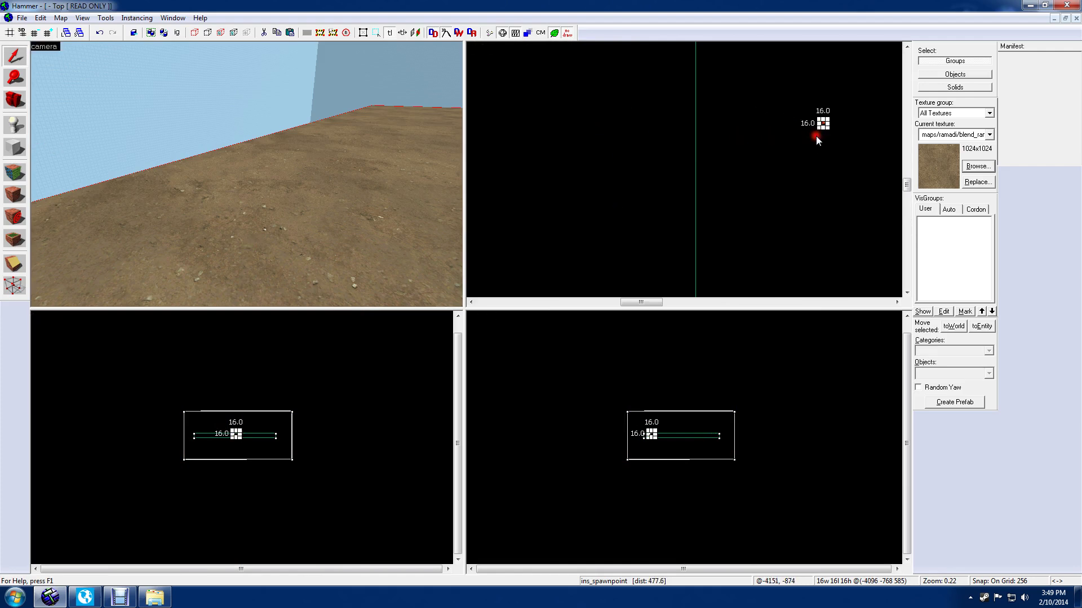
- Duplicate the Insurgents spawn point into two columns of five, spaced 256 units apart both ways, and clear the selection
{"action": "scroll", "coordinate": [806, 170], "scroll_direction": "down", "scroll_amount": 2}
{"action": "left_click_drag", "start_coordinate": [705, 171], "coordinate": [568, 171]}
{"action": "scroll", "coordinate": [629, 189], "scroll_direction": "down", "scroll_amount": 6}
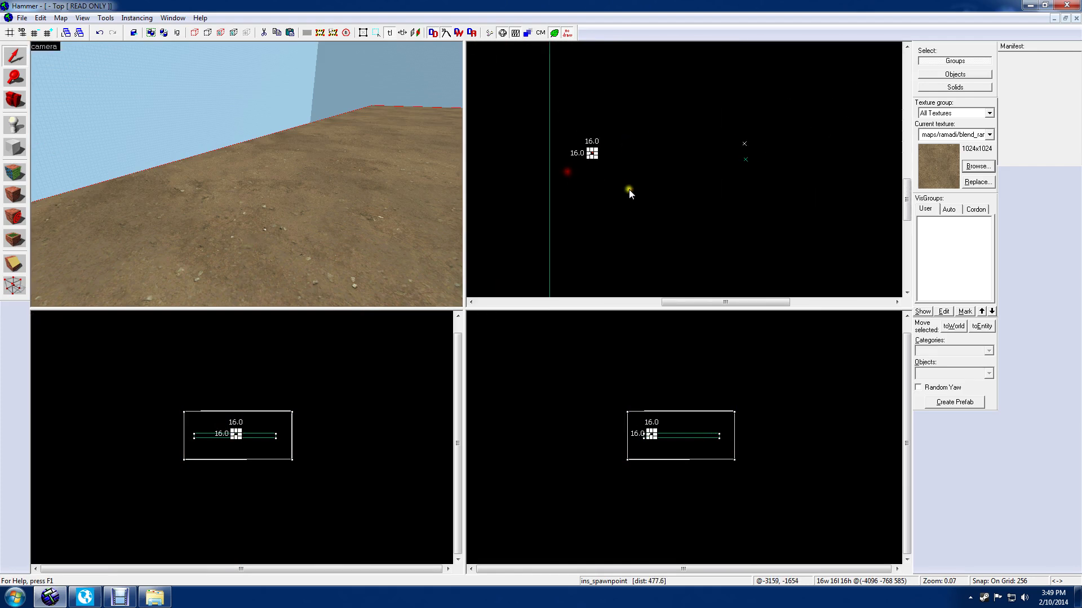
{"action": "scroll", "coordinate": [657, 192], "scroll_direction": "up", "scroll_amount": 2}
{"action": "scroll", "coordinate": [656, 191], "scroll_direction": "up", "scroll_amount": 3}
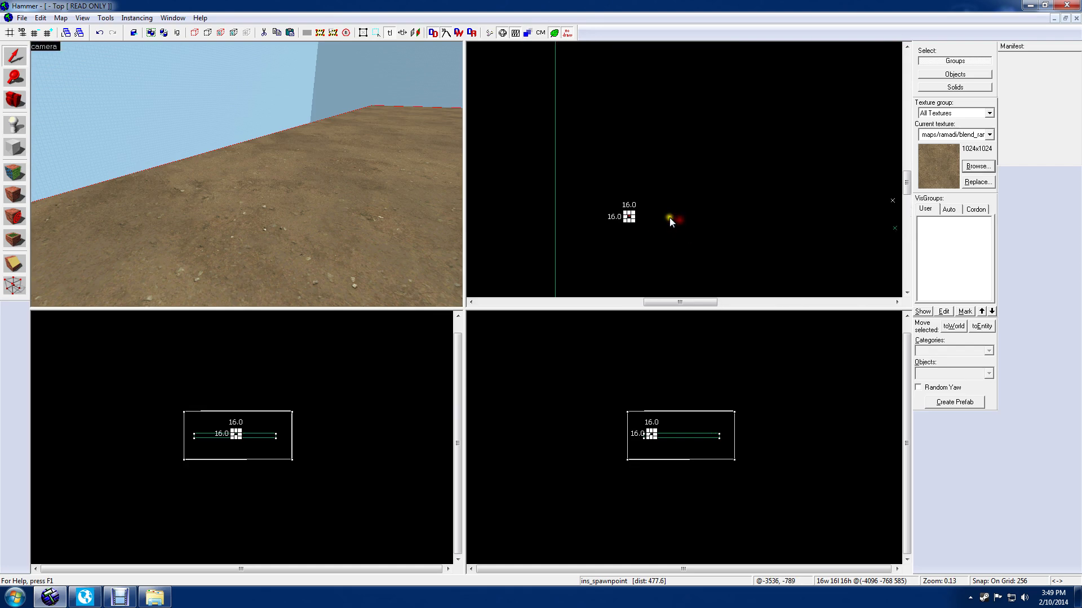
{"action": "scroll", "coordinate": [644, 202], "scroll_direction": "up", "scroll_amount": 3}
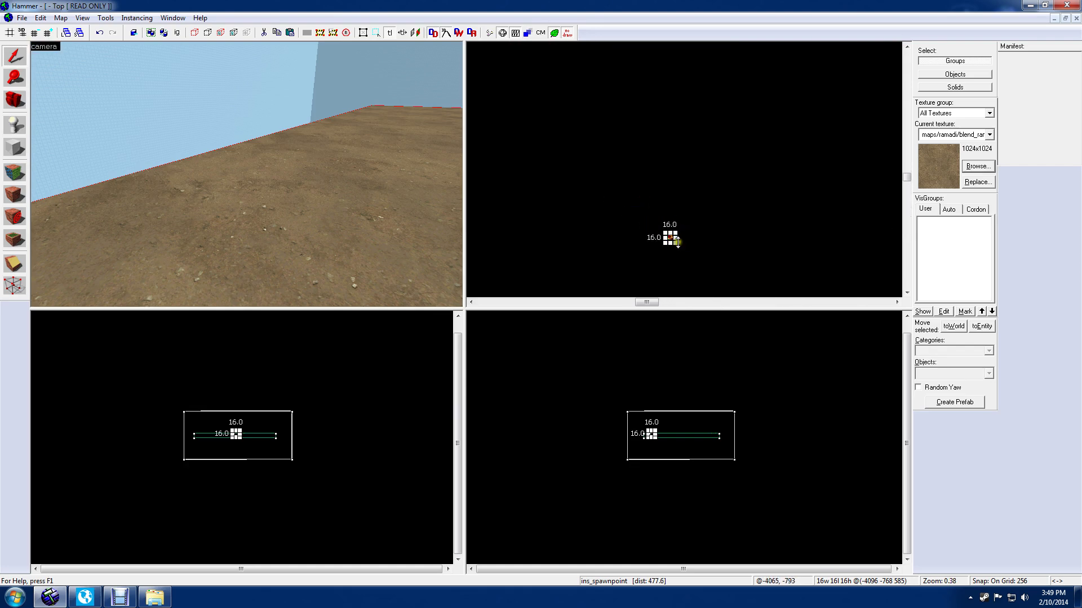
{"action": "mouse_move", "coordinate": [671, 237]}
{"action": "left_mouse_down"}
{"action": "mouse_move", "coordinate": [688, 222]}
{"action": "mouse_move", "coordinate": [673, 182]}
{"action": "mouse_move", "coordinate": [675, 69]}
{"action": "mouse_move", "coordinate": [645, 62]}
{"action": "mouse_move", "coordinate": [643, 171]}
{"action": "left_mouse_up"}
{"action": "scroll", "coordinate": [685, 116], "scroll_direction": "down", "scroll_amount": 2}
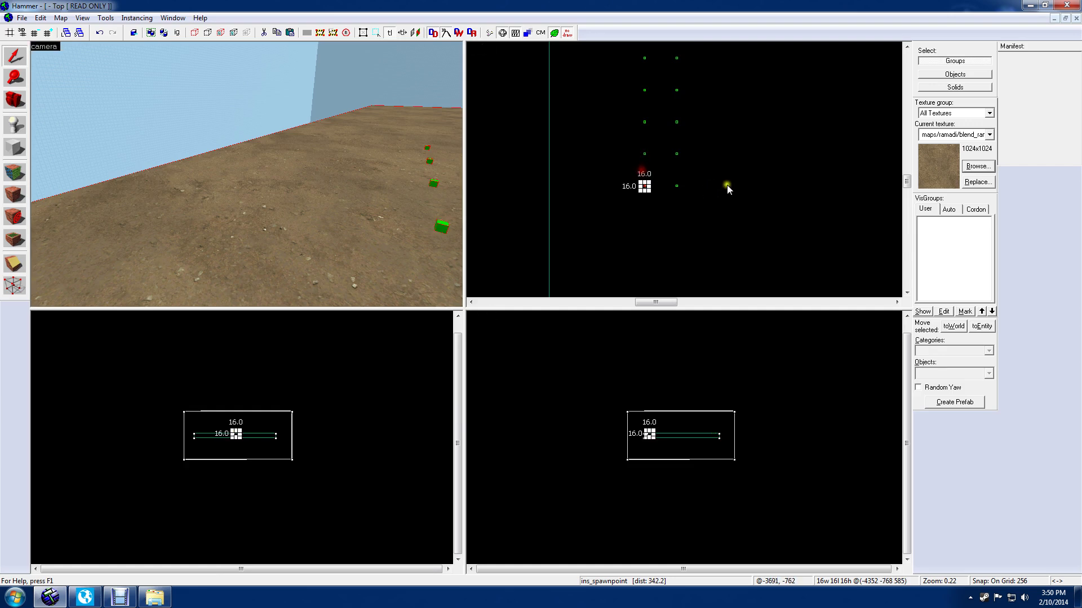
{"action": "left_click", "coordinate": [723, 184]}
{"action": "mouse_move", "coordinate": [712, 181]}
{"action": "left_mouse_down"}
{"action": "mouse_move", "coordinate": [754, 168]}
{"action": "mouse_move", "coordinate": [560, 220]}
{"action": "left_mouse_up"}
{"action": "scroll", "coordinate": [565, 218], "scroll_direction": "down", "scroll_amount": 4}
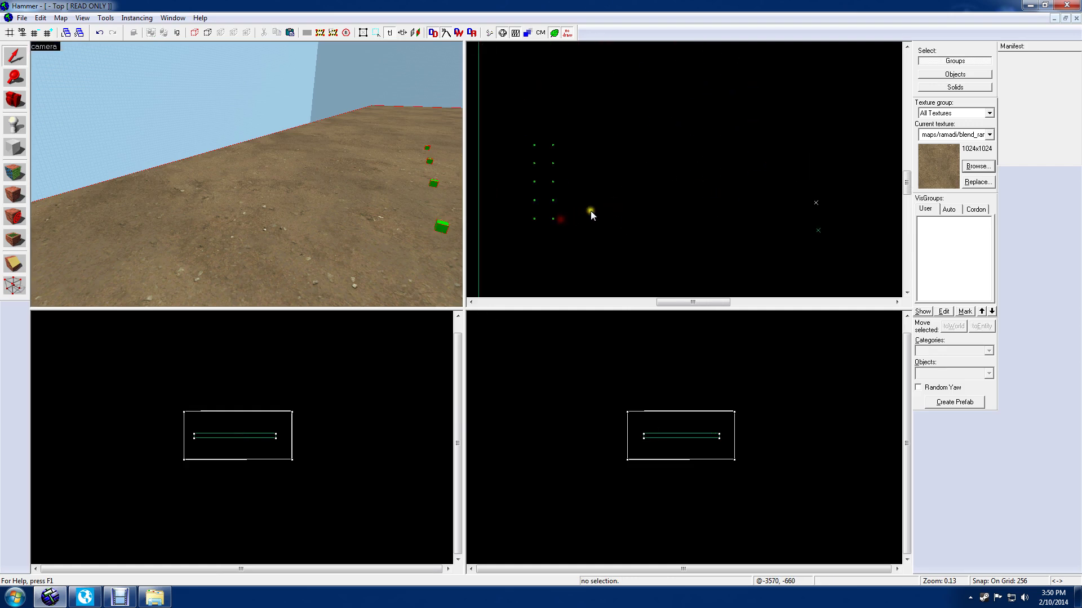
{"action": "left_click_drag", "start_coordinate": [718, 213], "coordinate": [475, 210]}
{"action": "scroll", "coordinate": [613, 201], "scroll_direction": "down", "scroll_amount": 2}
{"action": "left_click_drag", "start_coordinate": [644, 189], "coordinate": [744, 179]}
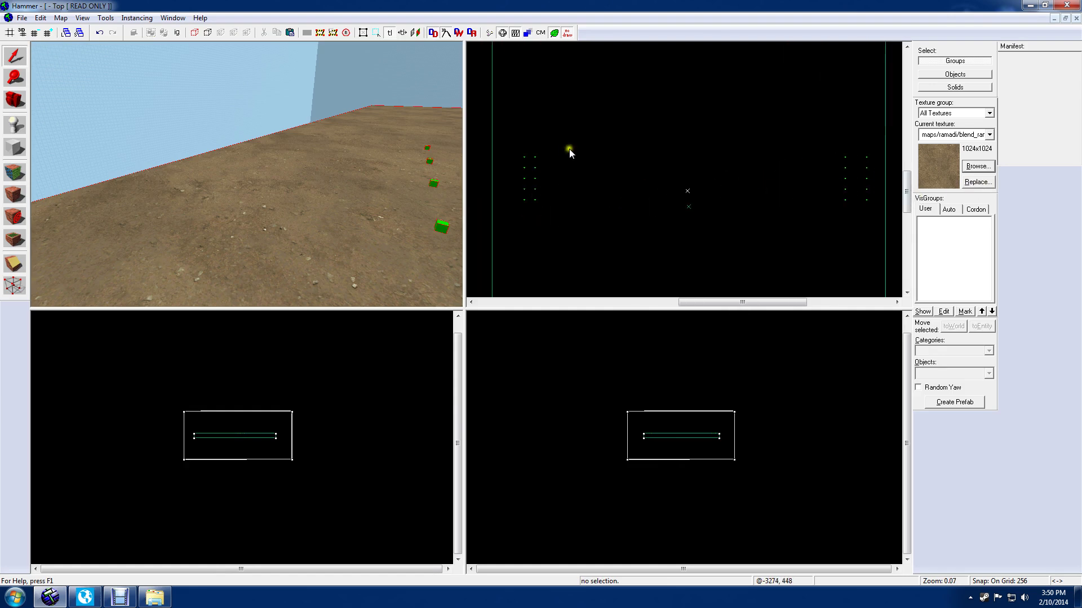
- Place a new prop_dynamic entity on the floor at about -784, -4684, between and well below the two spawn groups
{"action": "scroll", "coordinate": [623, 200], "scroll_direction": "down", "scroll_amount": 2}
{"action": "left_click_drag", "start_coordinate": [625, 199], "coordinate": [620, 164]}
{"action": "scroll", "coordinate": [625, 150], "scroll_direction": "down", "scroll_amount": 2}
{"action": "scroll", "coordinate": [621, 164], "scroll_direction": "up", "scroll_amount": 3}
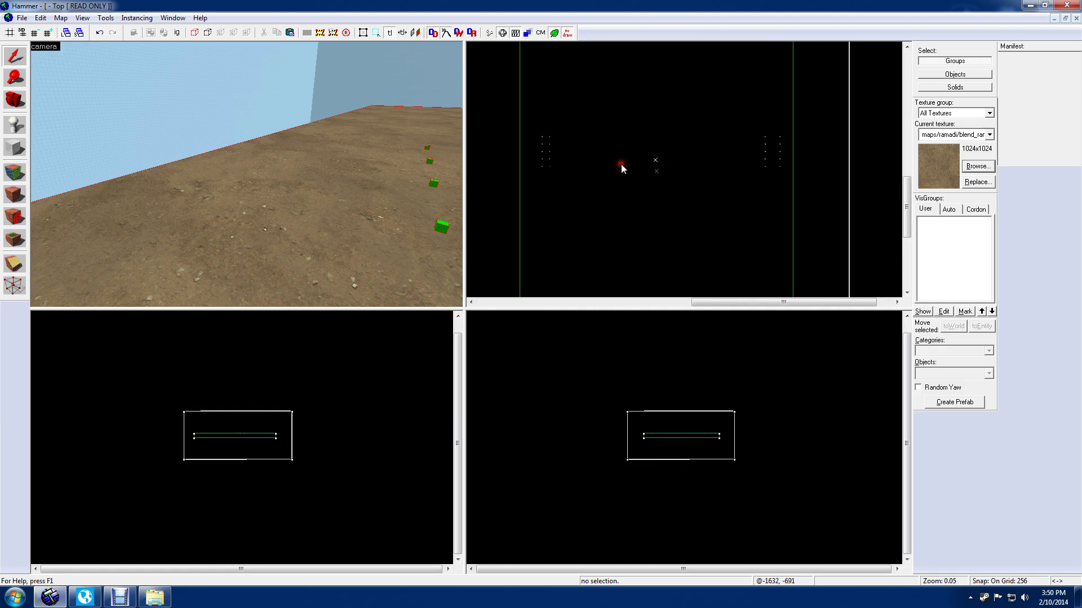
{"action": "scroll", "coordinate": [633, 183], "scroll_direction": "down", "scroll_amount": 1}
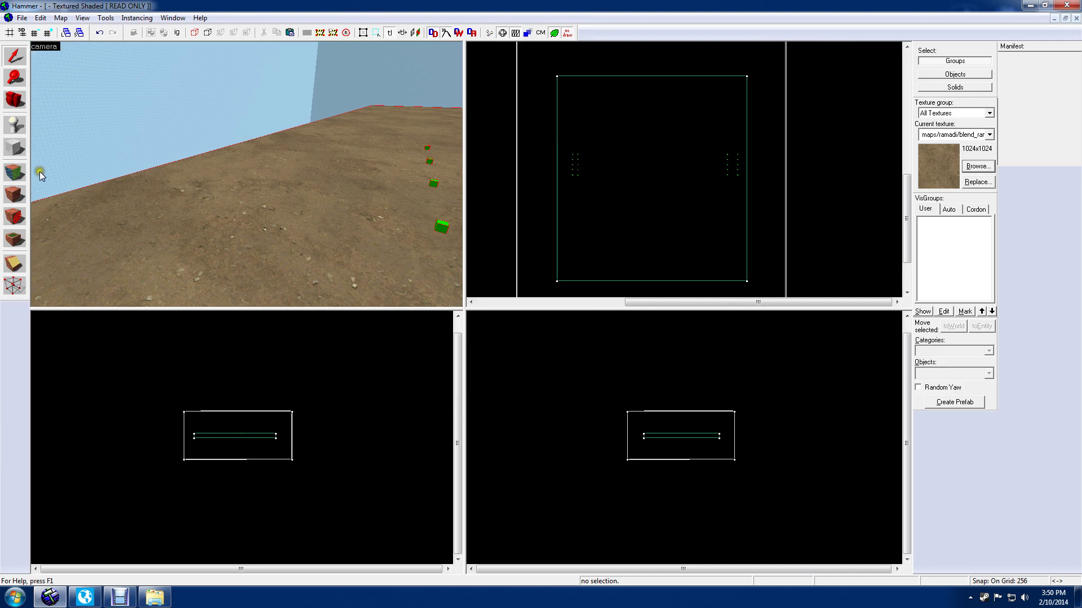
{"action": "left_click", "coordinate": [14, 124]}
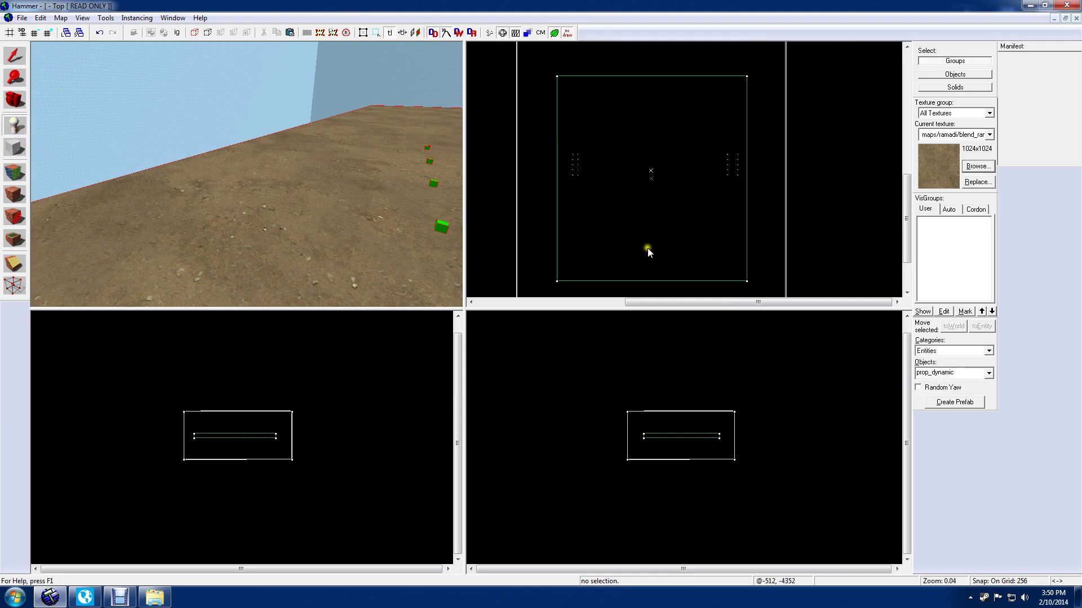
{"action": "left_click_drag", "start_coordinate": [247, 174], "coordinate": [247, 174]}
{"action": "left_click", "coordinate": [253, 185]}
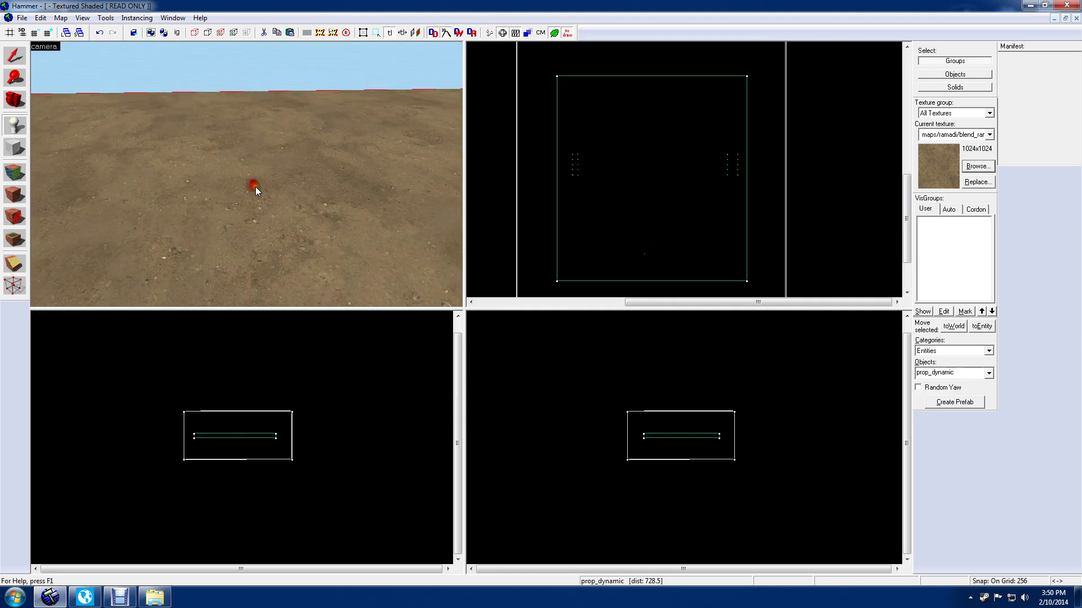
- Open the new prop_dynamic's properties and its list of classes
{"action": "left_click", "coordinate": [13, 58]}
{"action": "double_click", "coordinate": [254, 183]}
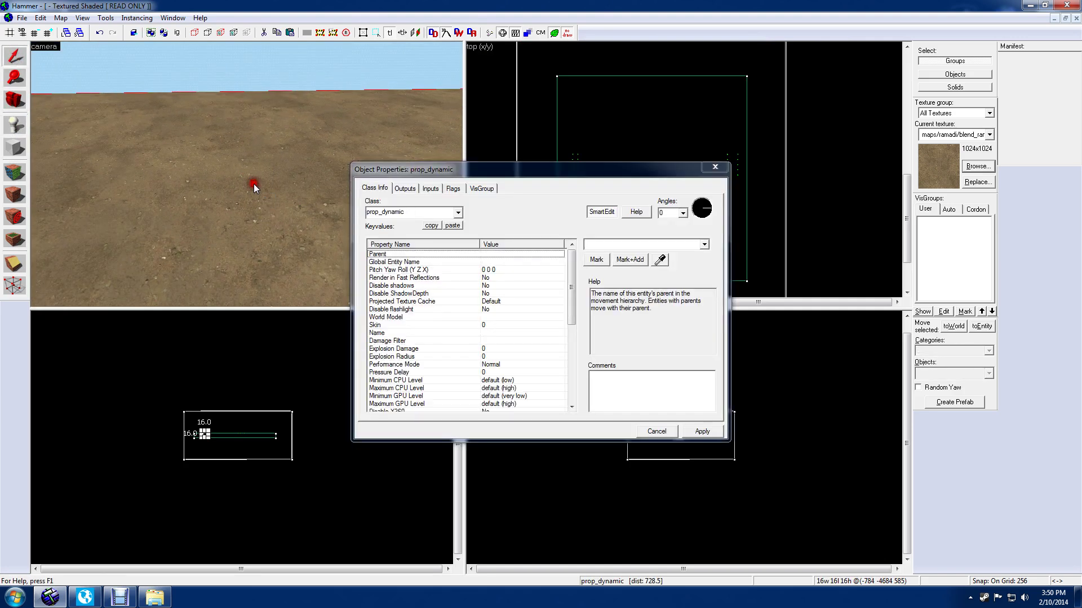
{"action": "left_click", "coordinate": [441, 214]}
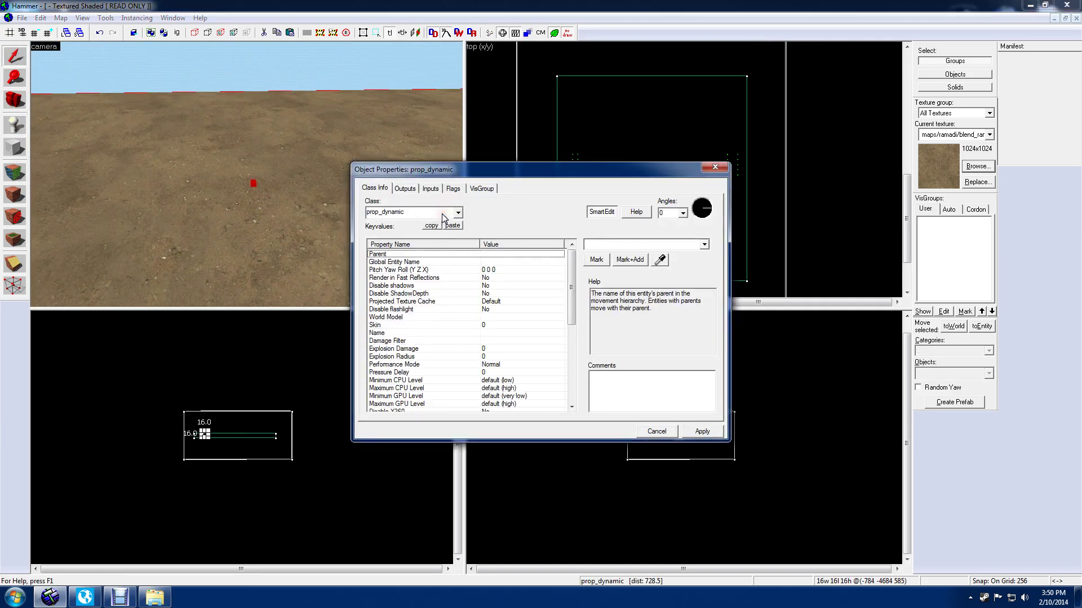
{"action": "left_click", "coordinate": [458, 213]}
{"action": "type", "text": "capt"}
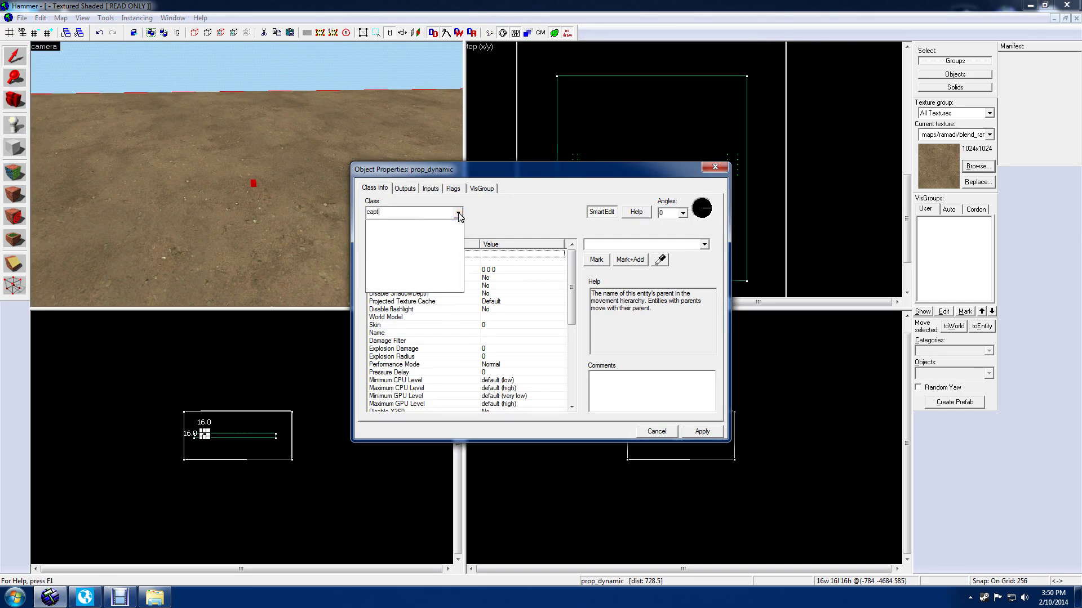
{"action": "type", "text": "u"}
{"action": "key", "text": "BackSpace"}
{"action": "key", "text": "BackSpace"}
{"action": "key", "text": "BackSpace"}
{"action": "key", "text": "BackSpace"}
{"action": "key", "text": "BackSpace"}
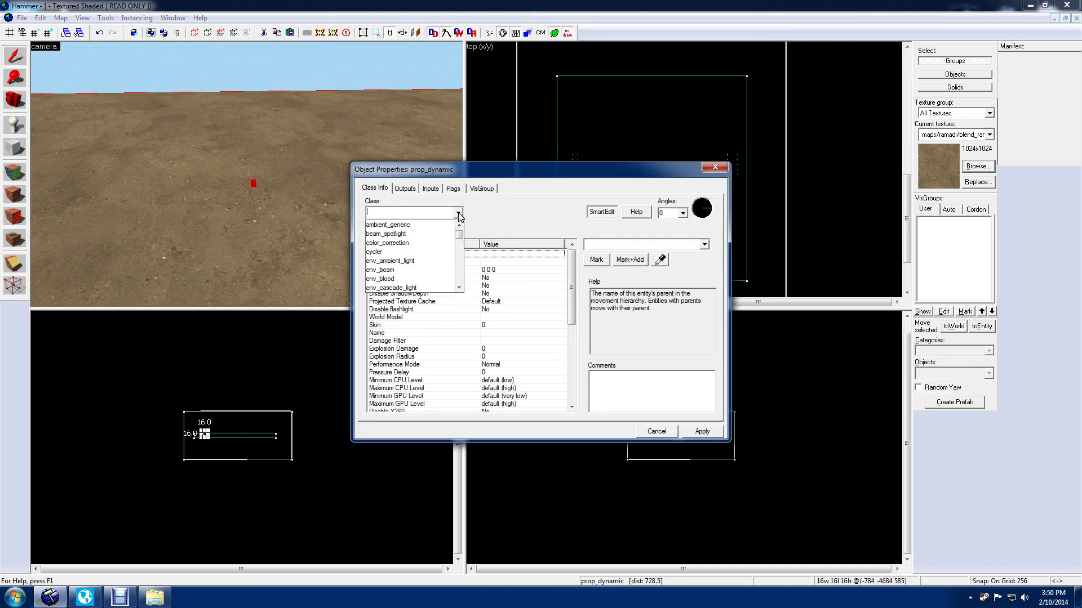
{"action": "type", "text": "ins"}
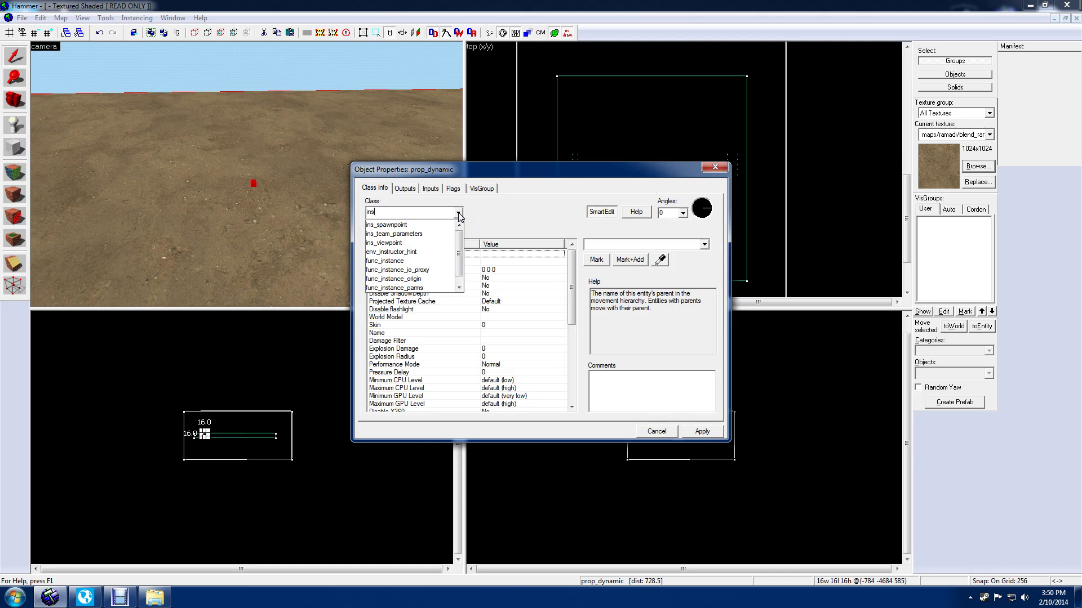
{"action": "key", "text": "BackSpace"}
{"action": "key", "text": "BackSpace"}
{"action": "key", "text": "BackSpace"}
{"action": "type", "text": "cap"}
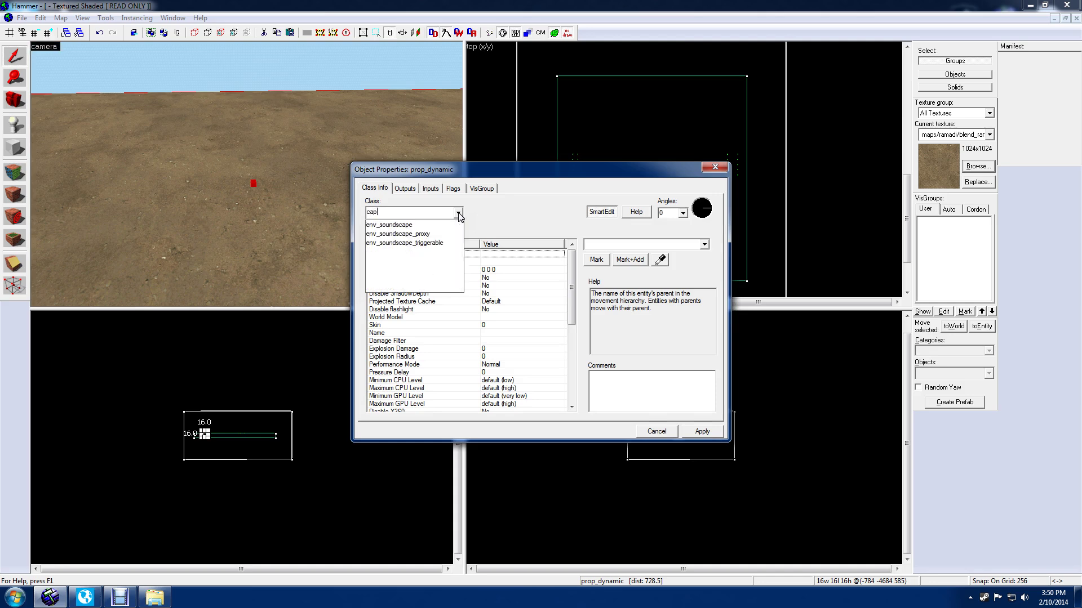
{"action": "key", "text": "BackSpace"}
{"action": "key", "text": "BackSpace"}
{"action": "key", "text": "BackSpace"}
- Change the new prop_dynamic's class to point_controlpoint and apply it
{"action": "type", "text": "poin"}
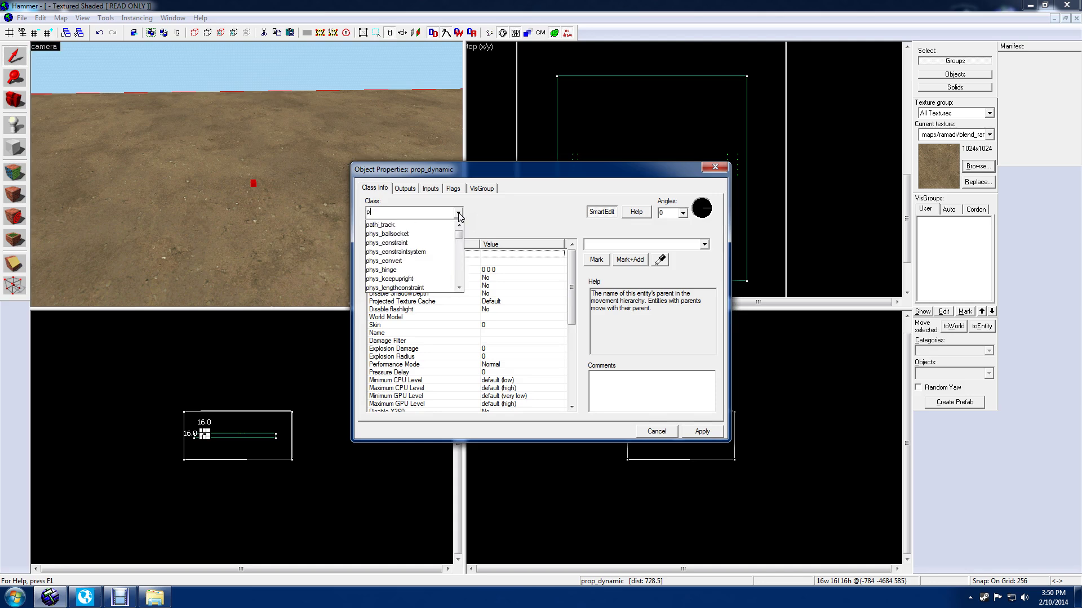
{"action": "type", "text": "t"}
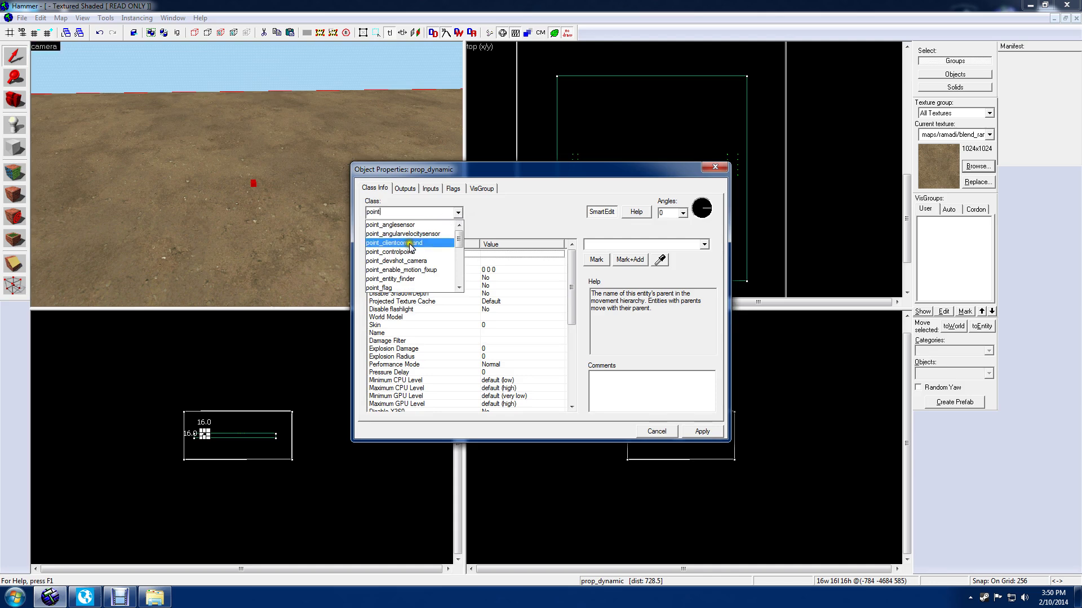
{"action": "left_click", "coordinate": [402, 253]}
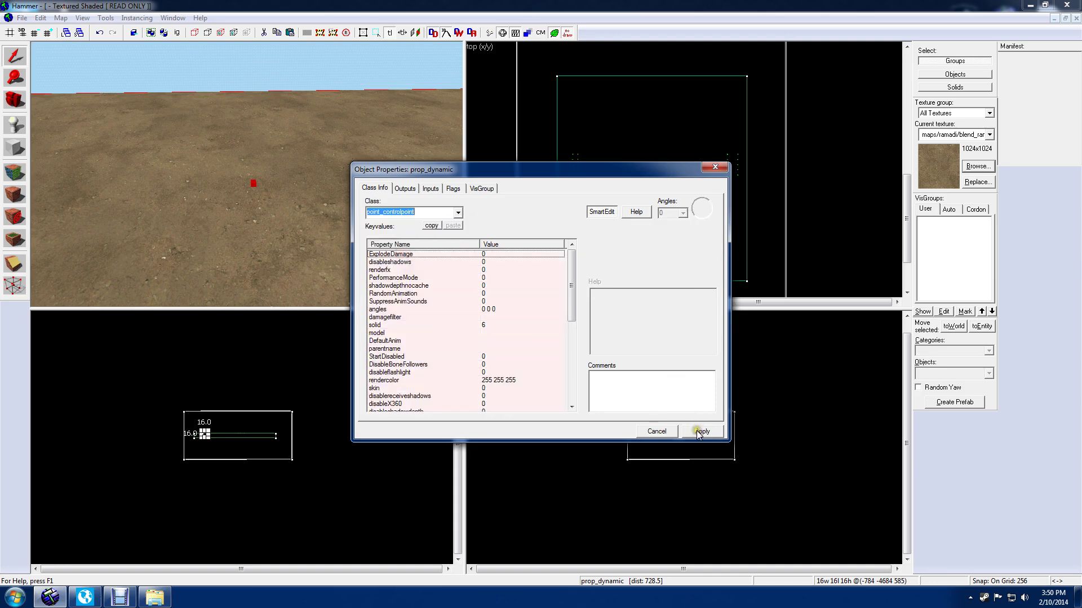
{"action": "left_click", "coordinate": [698, 432]}
- Name the control point cap_a, apply it and close the properties
{"action": "left_click", "coordinate": [389, 262]}
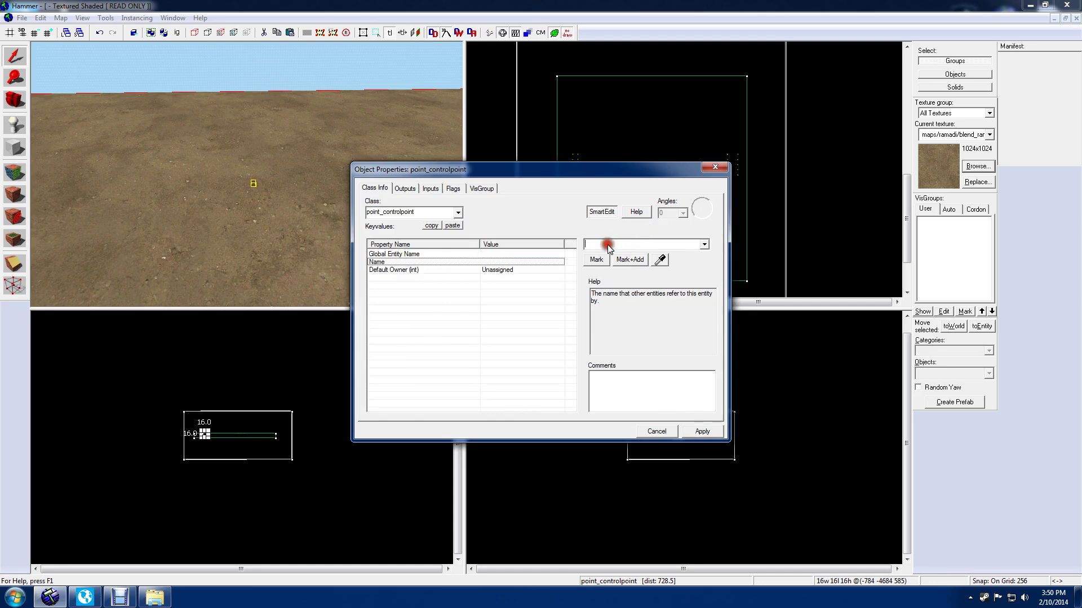
{"action": "type", "text": "cap_a"}
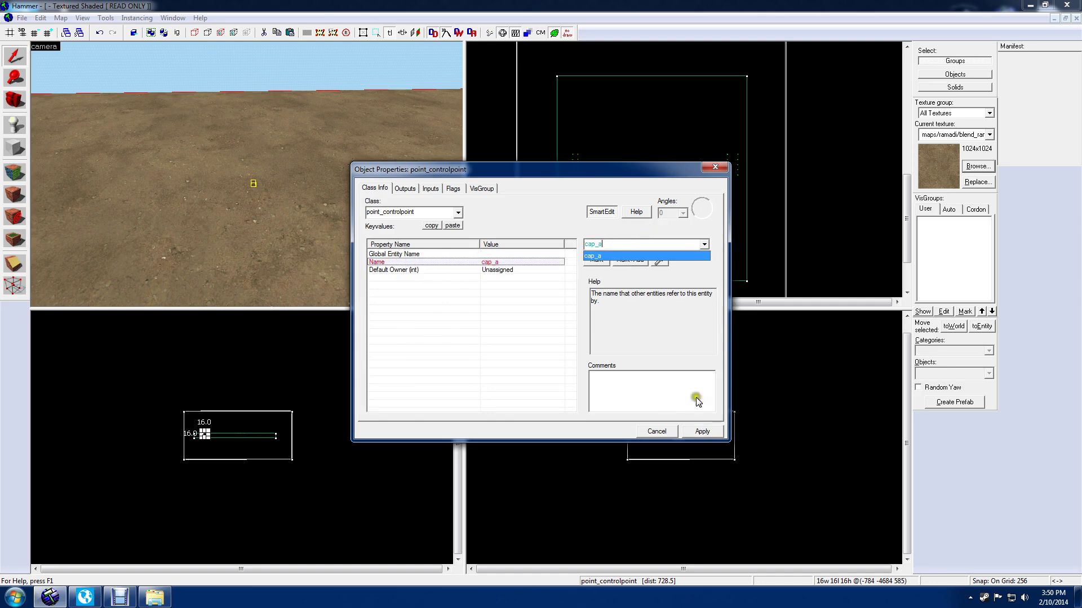
{"action": "left_click", "coordinate": [698, 432]}
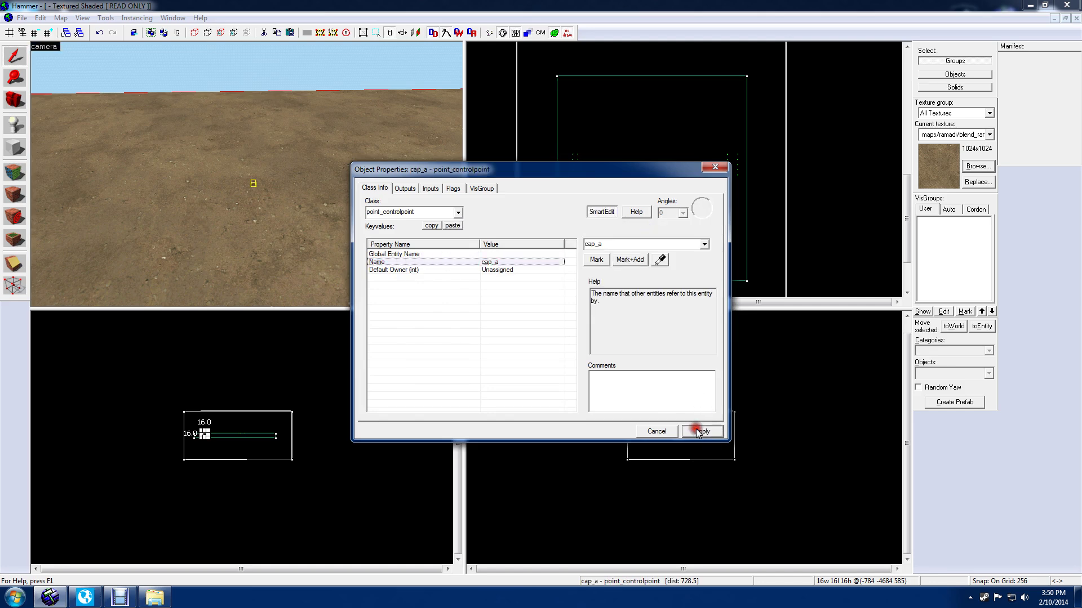
{"action": "left_click", "coordinate": [712, 167]}
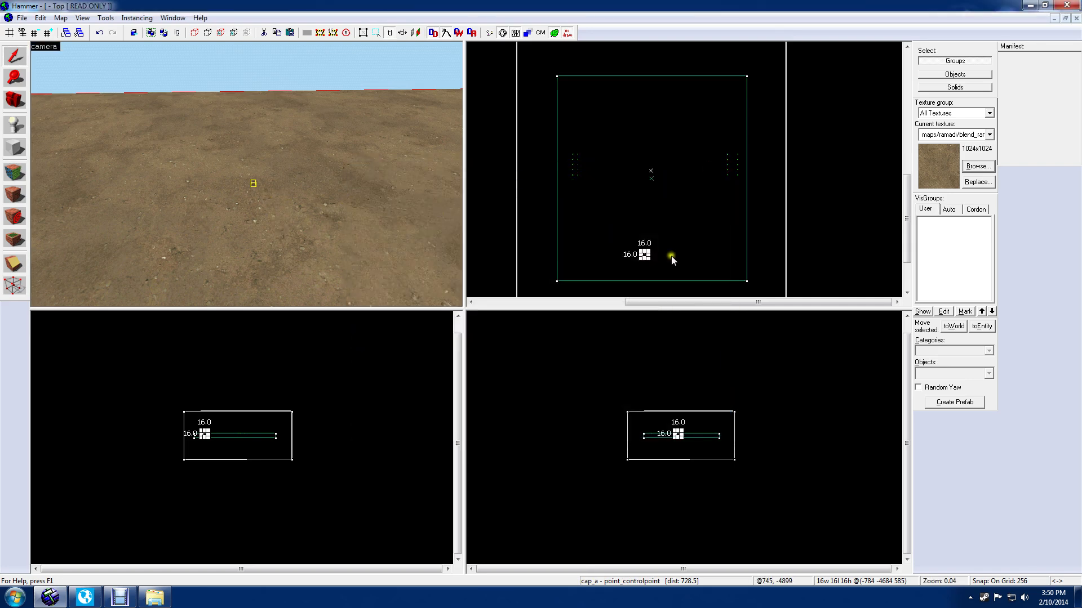
- Duplicate the cap_a control point twice, placing the copies at about 1792, -3328 and -2560, -3328
{"action": "scroll", "coordinate": [673, 257], "scroll_direction": "up", "scroll_amount": 3}
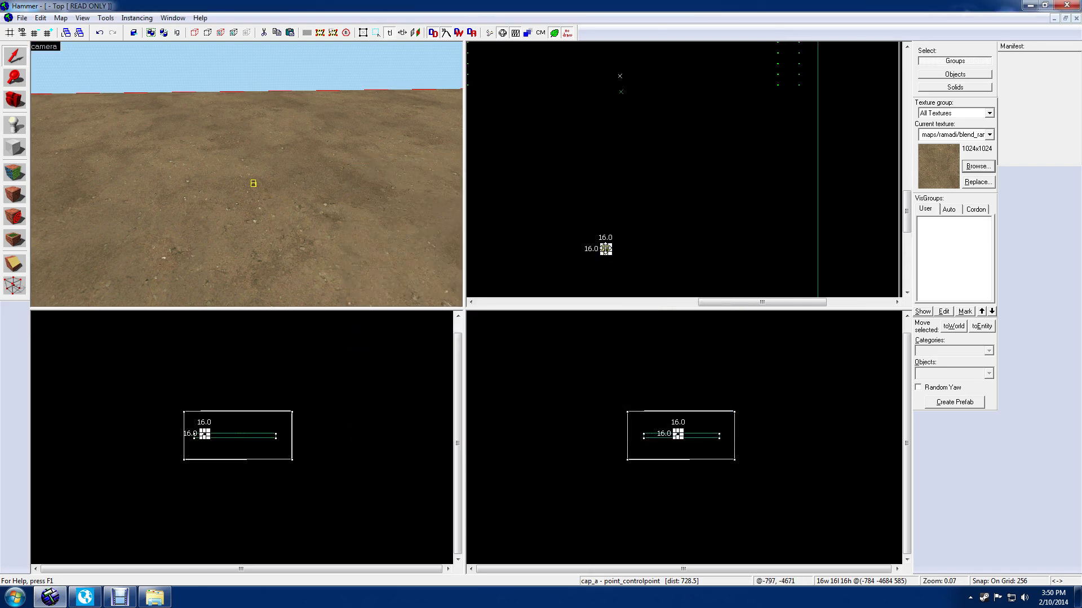
{"action": "scroll", "coordinate": [606, 249], "scroll_direction": "up", "scroll_amount": 3}
{"action": "mouse_move", "coordinate": [606, 248]}
{"action": "left_mouse_down"}
{"action": "mouse_move", "coordinate": [609, 202]}
{"action": "mouse_move", "coordinate": [629, 187]}
{"action": "mouse_move", "coordinate": [764, 173]}
{"action": "mouse_move", "coordinate": [795, 153]}
{"action": "mouse_move", "coordinate": [469, 151]}
{"action": "left_mouse_up"}
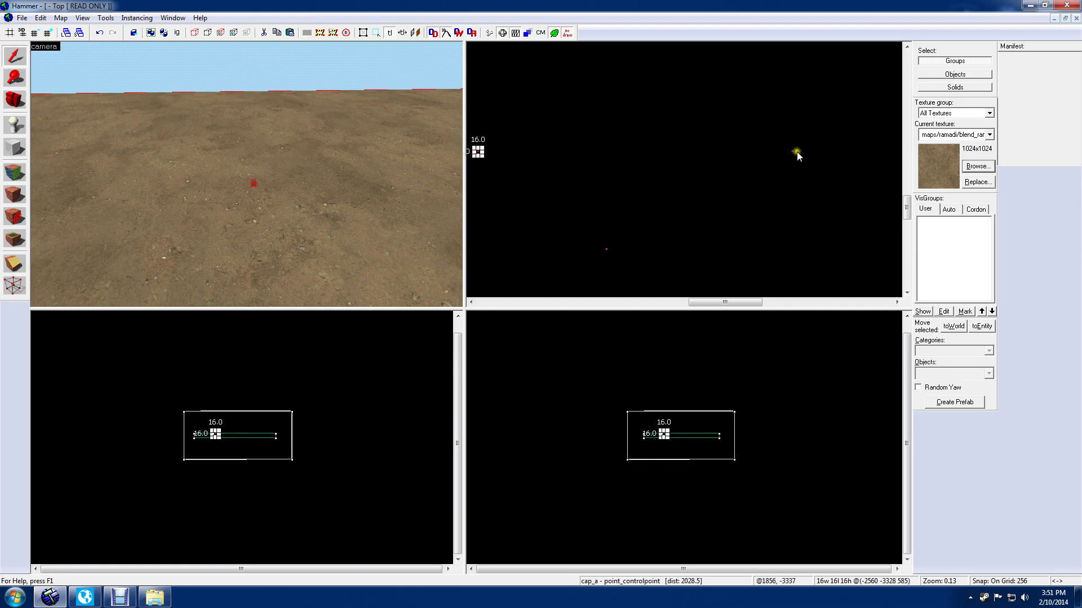
- Rename the control point copy at -2560, -3328 to cap_b, apply it and close the properties
{"action": "left_click_drag", "start_coordinate": [342, 200], "coordinate": [247, 174]}
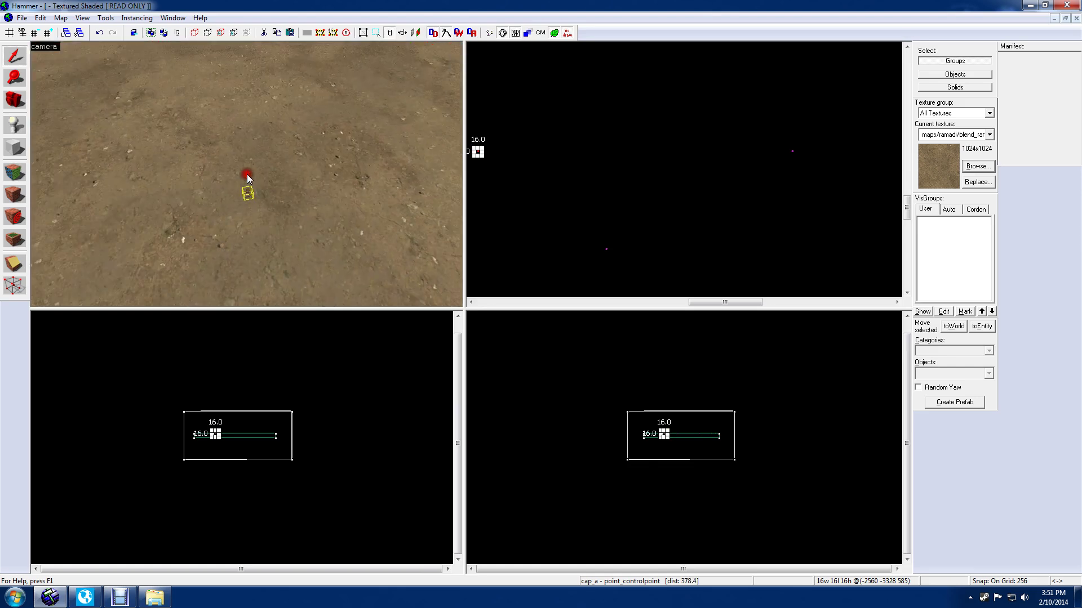
{"action": "double_click", "coordinate": [248, 193]}
{"action": "left_click", "coordinate": [624, 246]}
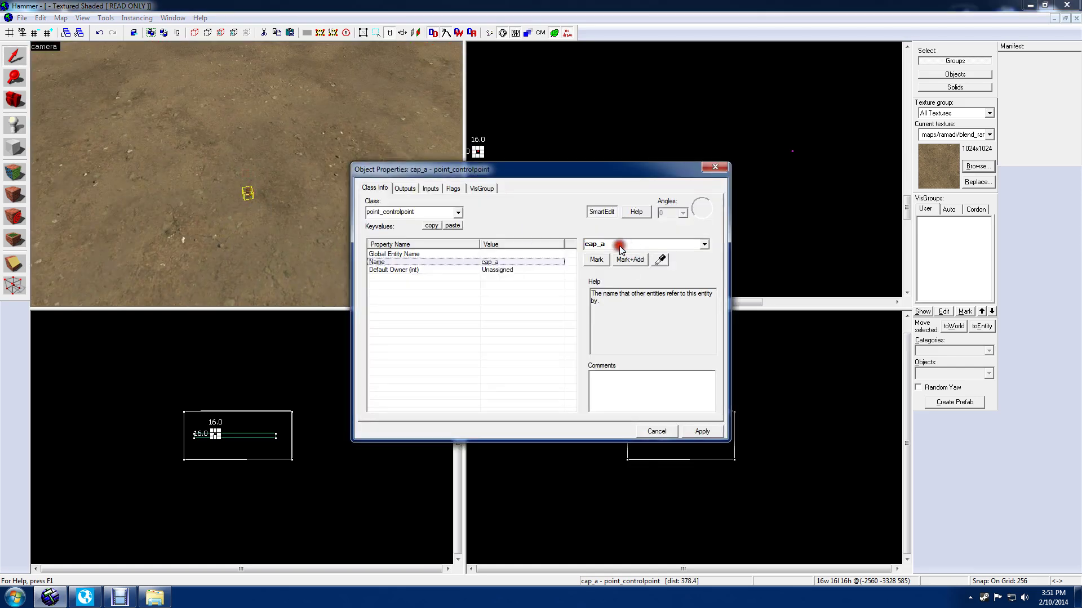
{"action": "key", "text": "BackSpace"}
{"action": "type", "text": "b"}
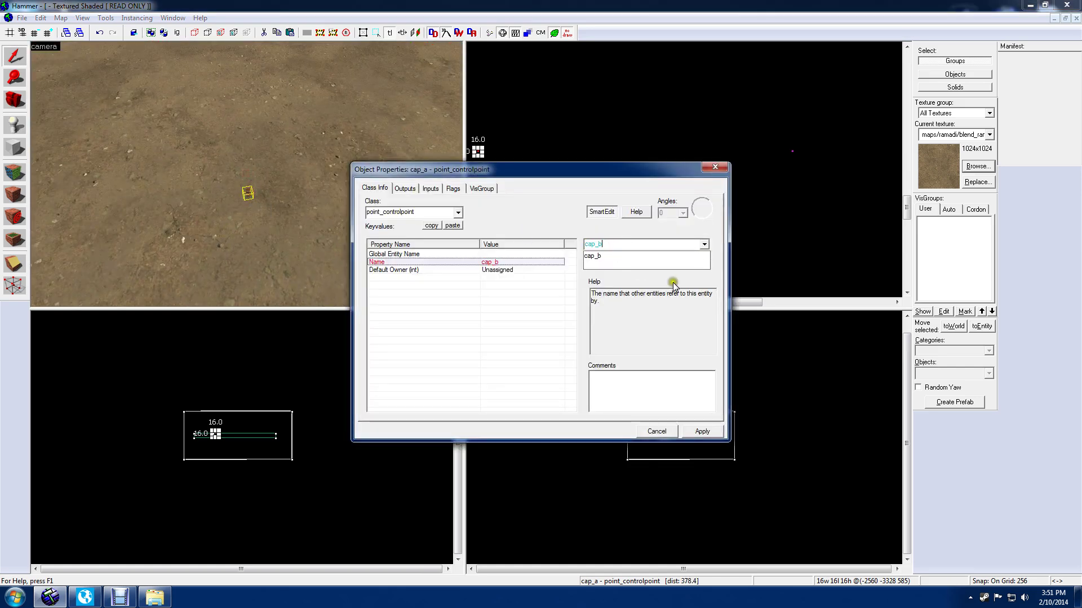
{"action": "left_click", "coordinate": [702, 432]}
{"action": "left_click", "coordinate": [715, 168]}
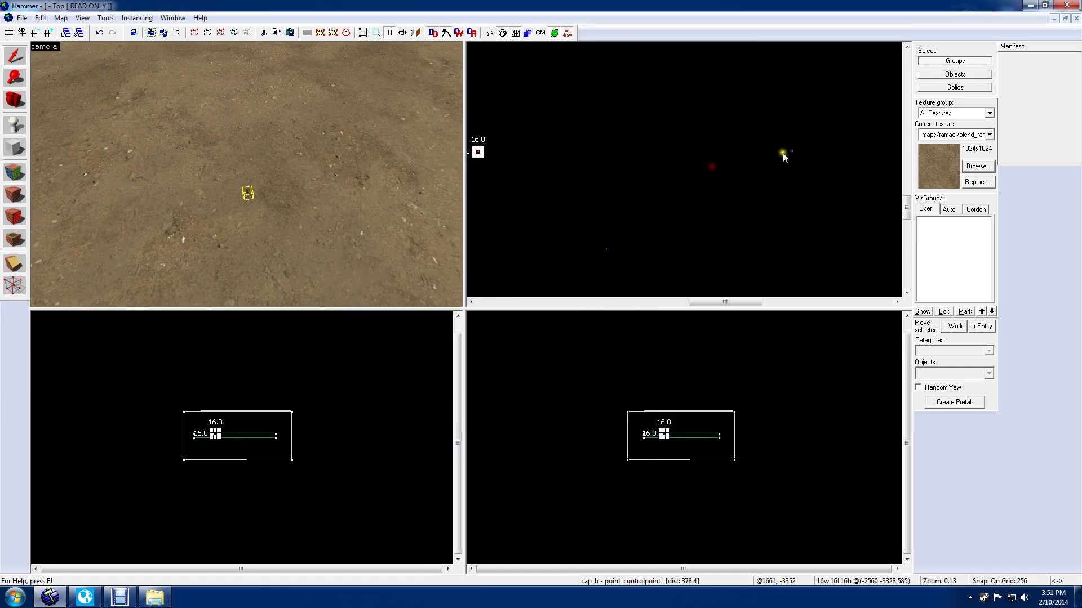
- Rename the control point copy at 1792, -3328 to cap_c, apply it and close the properties
{"action": "left_click", "coordinate": [792, 151]}
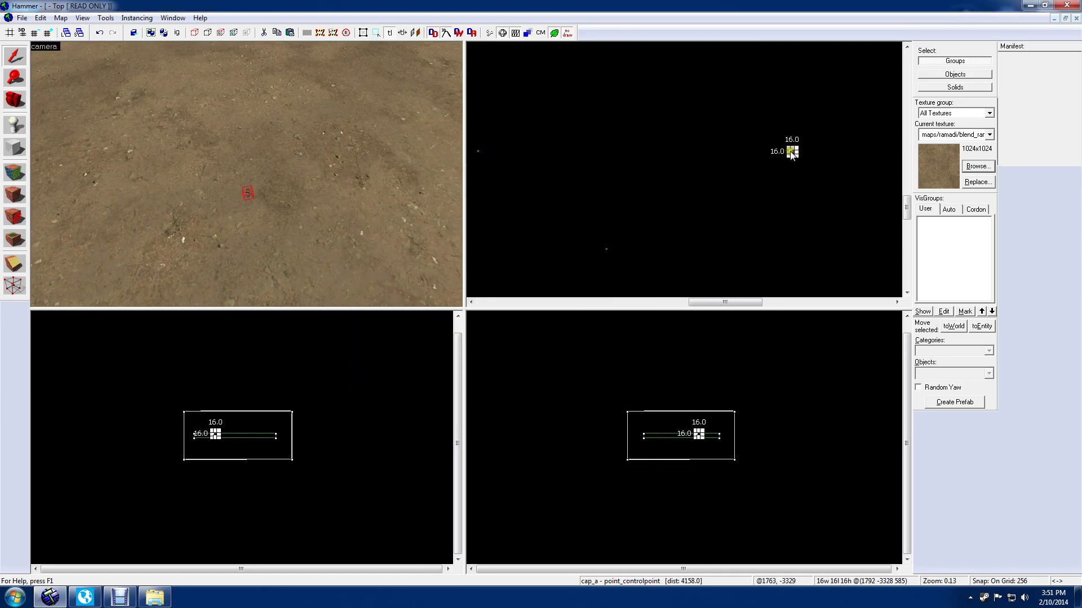
{"action": "right_click", "coordinate": [792, 152]}
{"action": "left_click", "coordinate": [814, 394]}
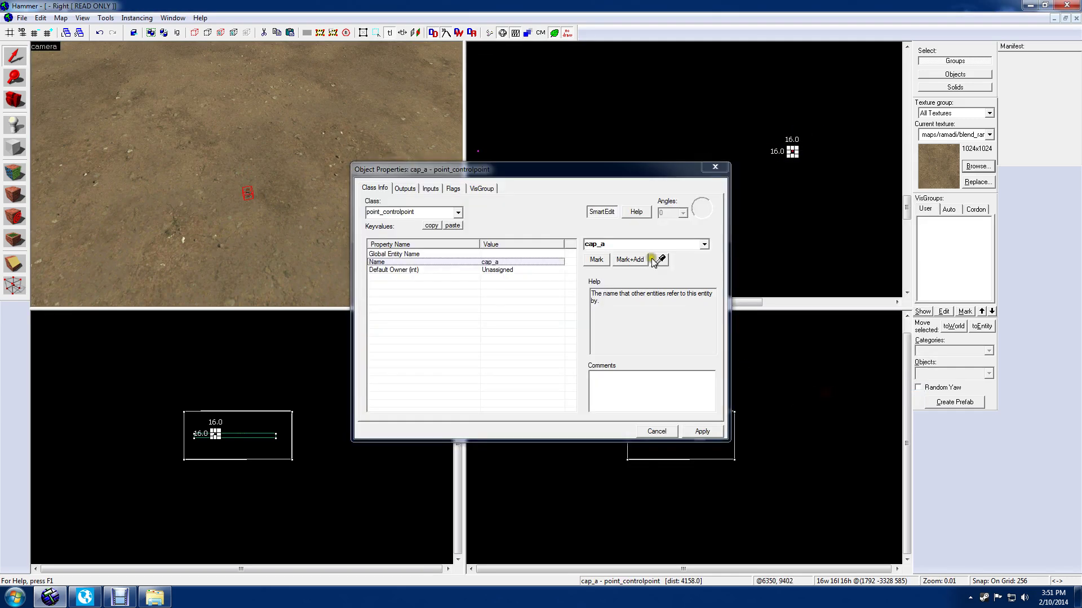
{"action": "left_click", "coordinate": [625, 246]}
{"action": "key", "text": "BackSpace"}
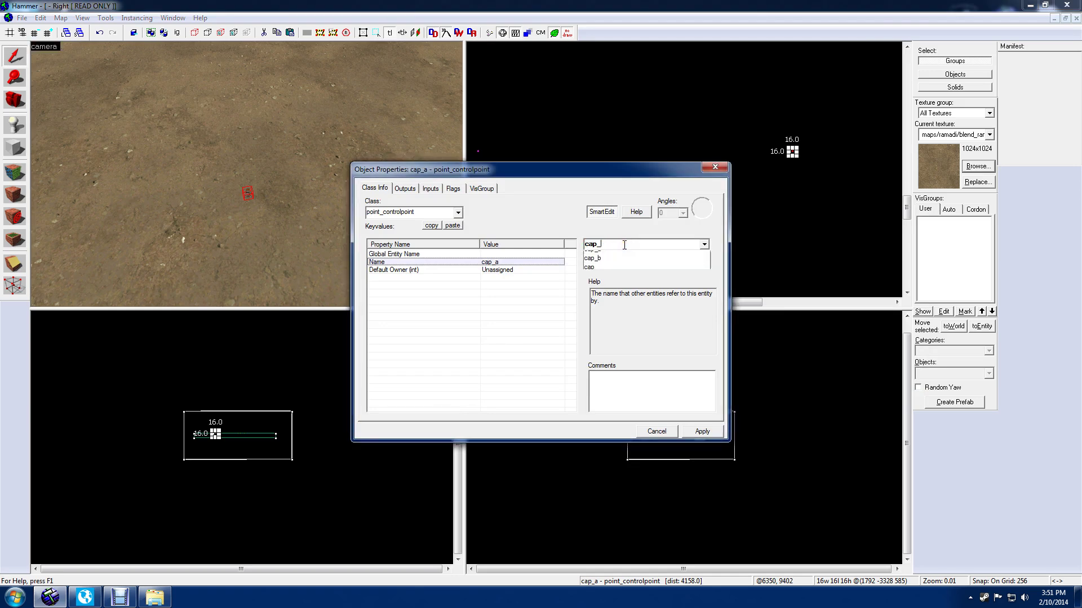
{"action": "type", "text": "c"}
{"action": "left_click", "coordinate": [699, 431]}
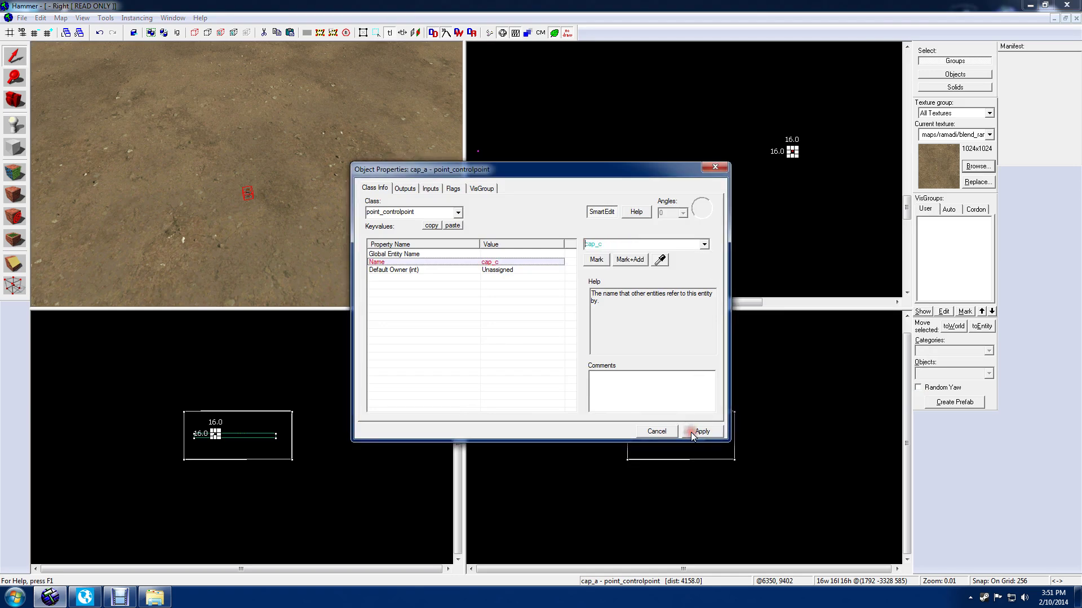
{"action": "left_click", "coordinate": [715, 166]}
- Create a block brush 1024 by 768 units and 16 units high around the cap_a control point
{"action": "left_click_drag", "start_coordinate": [391, 173], "coordinate": [246, 174]}
{"action": "scroll", "coordinate": [546, 188], "scroll_direction": "down", "scroll_amount": 3}
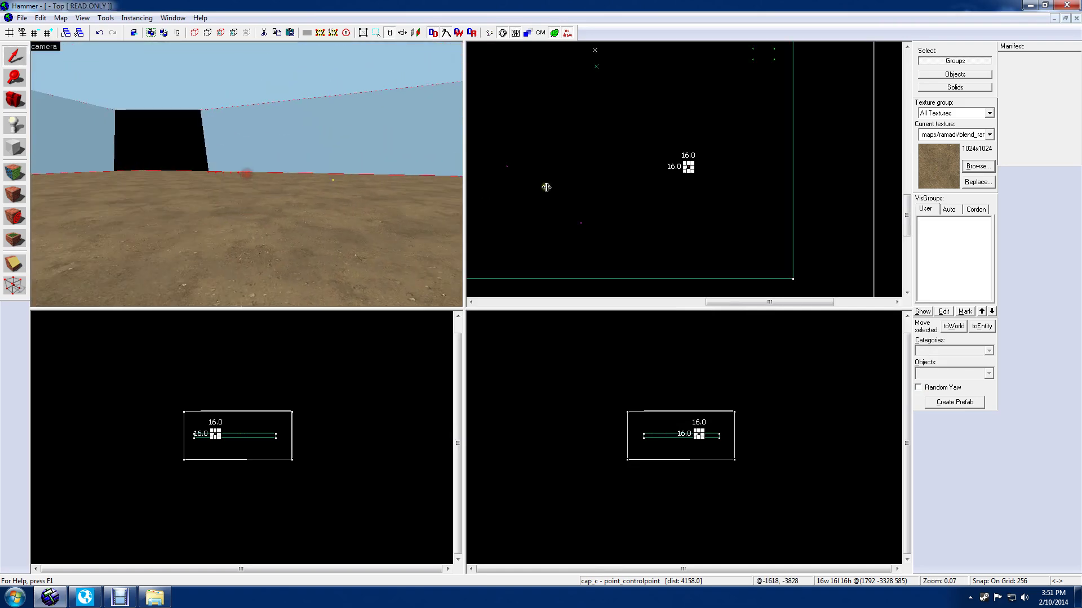
{"action": "left_click_drag", "start_coordinate": [536, 185], "coordinate": [633, 161]}
{"action": "scroll", "coordinate": [631, 244], "scroll_direction": "up", "scroll_amount": 2}
{"action": "scroll", "coordinate": [638, 174], "scroll_direction": "up", "scroll_amount": 2}
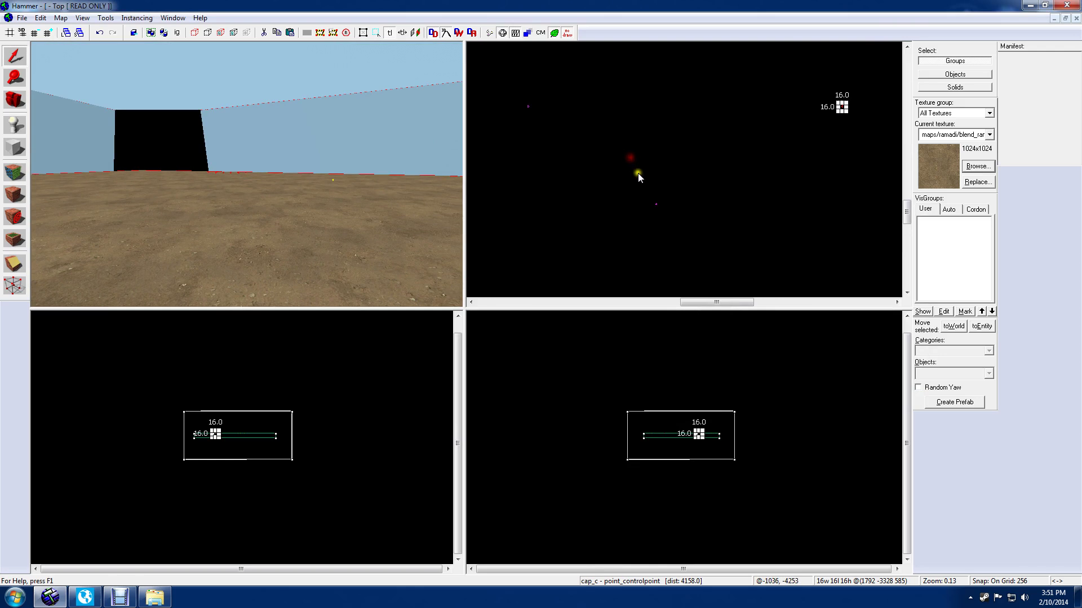
{"action": "left_click", "coordinate": [5, 148]}
{"action": "left_click_drag", "start_coordinate": [624, 177], "coordinate": [704, 246]}
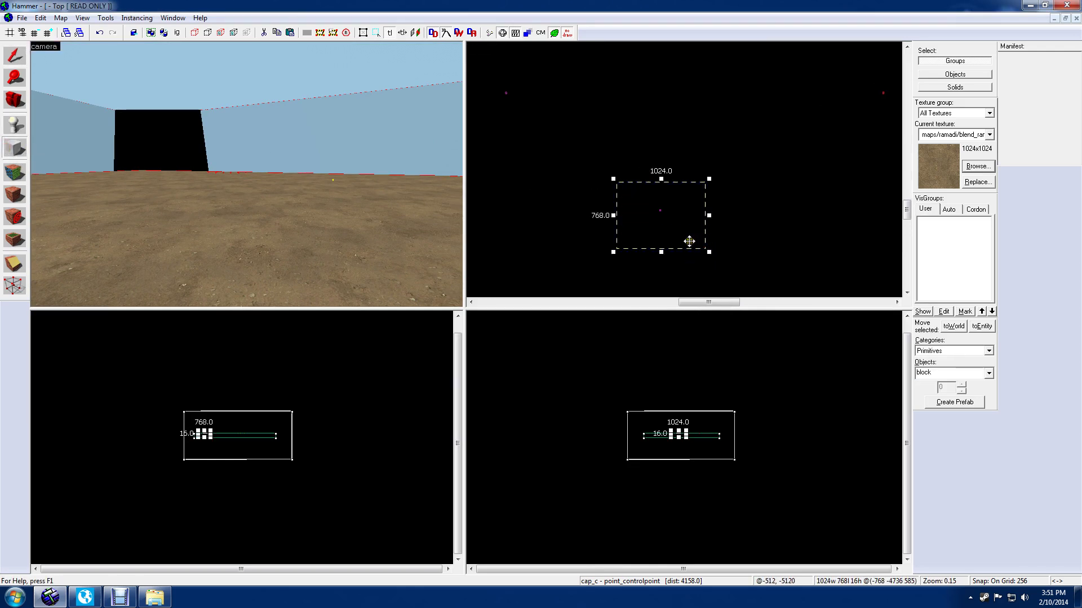
{"action": "left_click_drag", "start_coordinate": [302, 224], "coordinate": [247, 175]}
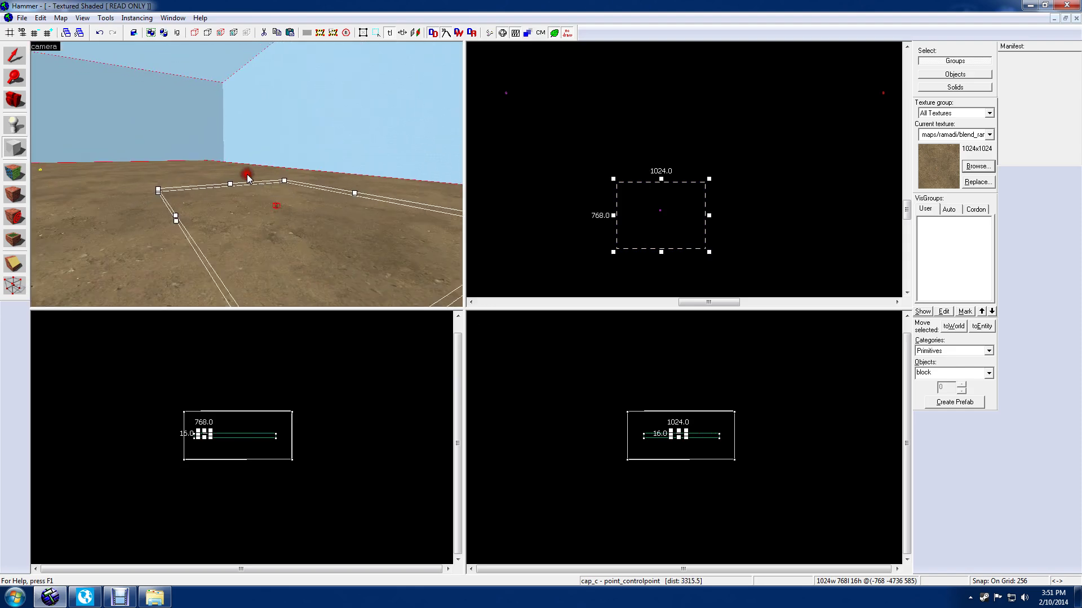
{"action": "key", "text": "Return"}
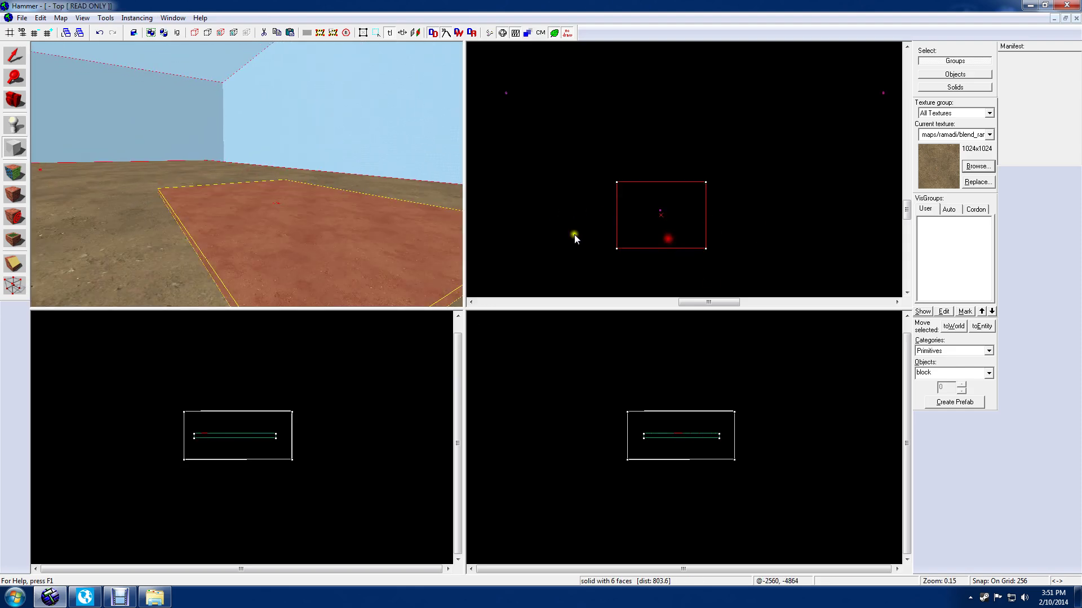
- Raise the top of the block around cap_a to make it about 191 units tall
{"action": "key", "text": "shift+s"}
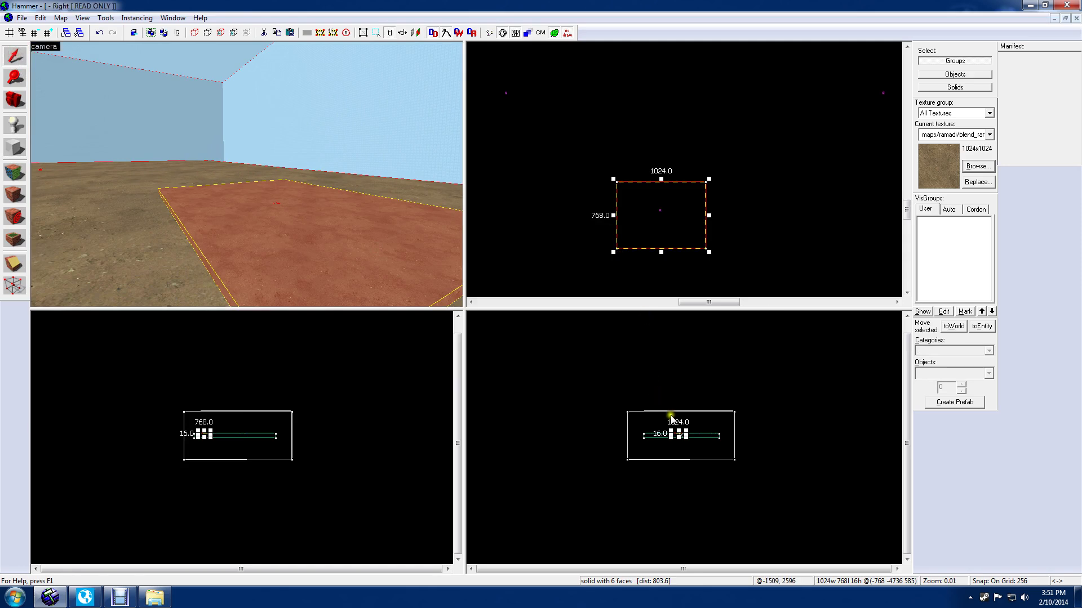
{"action": "scroll", "coordinate": [669, 422], "scroll_direction": "up", "scroll_amount": 3}
{"action": "middle_click_drag", "start_coordinate": [613, 425], "coordinate": [666, 447]}
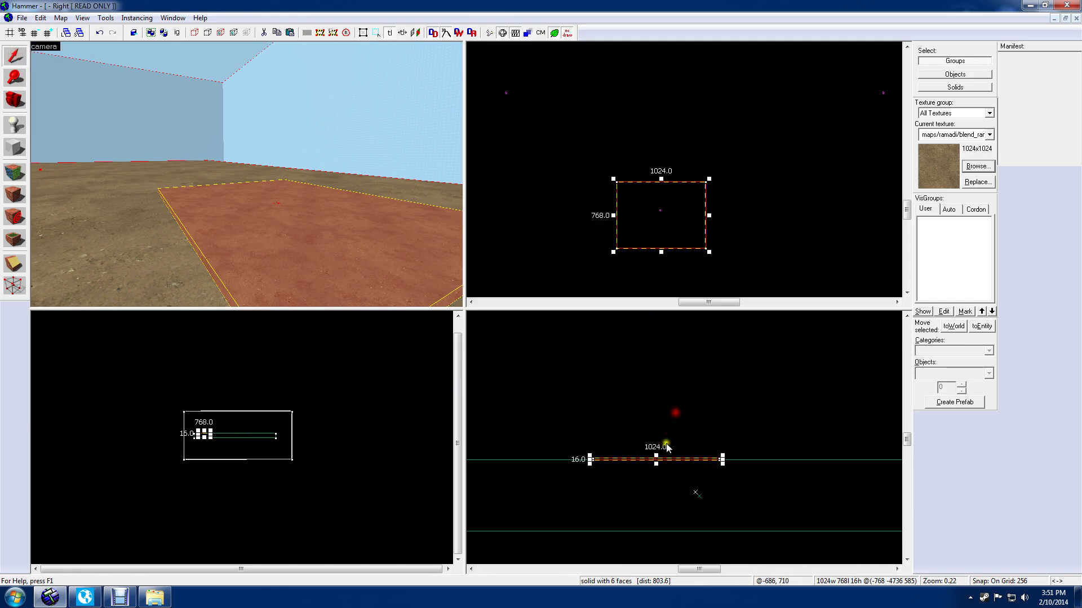
{"action": "left_click_drag", "start_coordinate": [656, 453], "coordinate": [660, 442]}
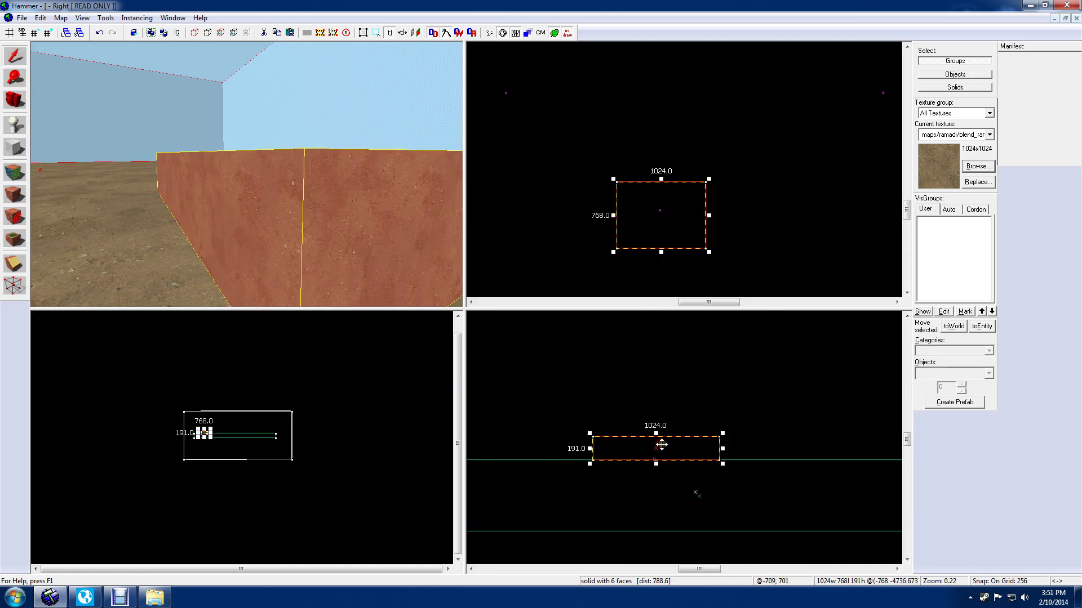
- Apply the tools/toolstrigger_capture texture to all faces of the block around cap_a and close the face editing sheet
{"action": "left_click", "coordinate": [28, 175]}
{"action": "left_click", "coordinate": [476, 345]}
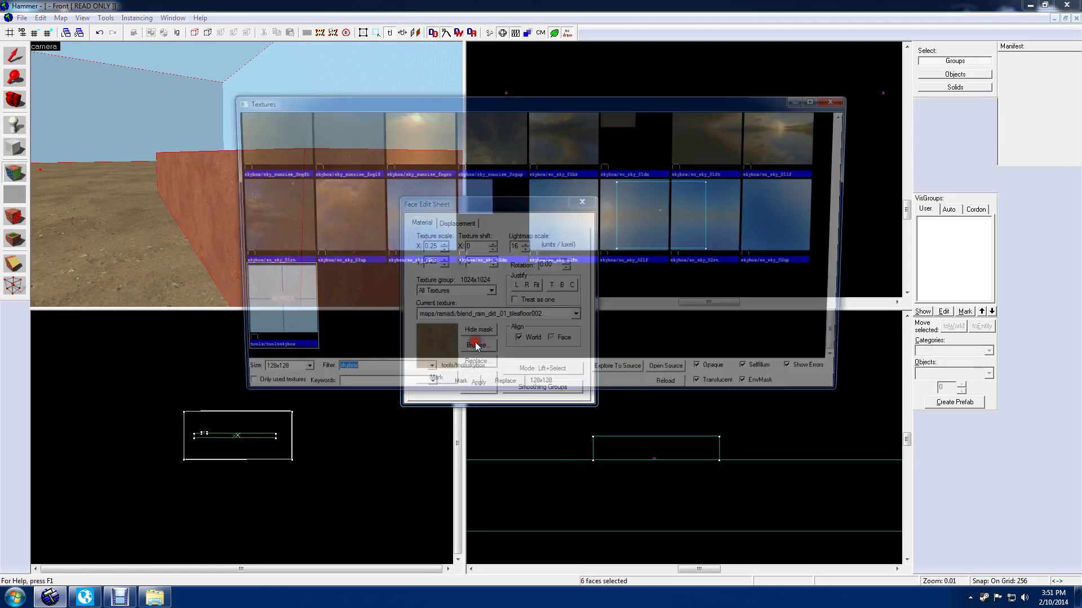
{"action": "type", "text": "capture"}
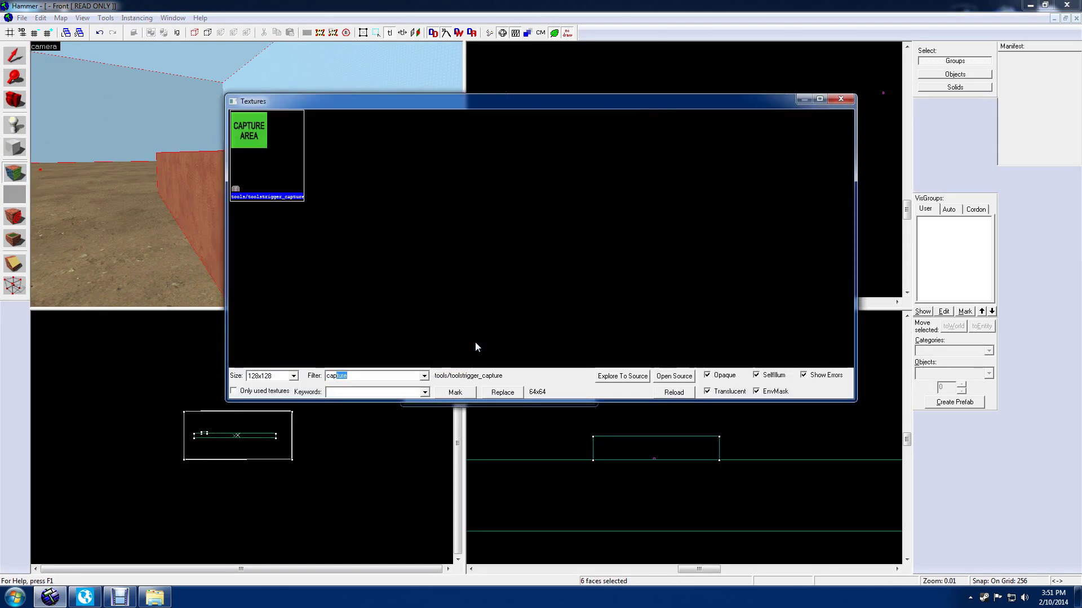
{"action": "double_click", "coordinate": [279, 150]}
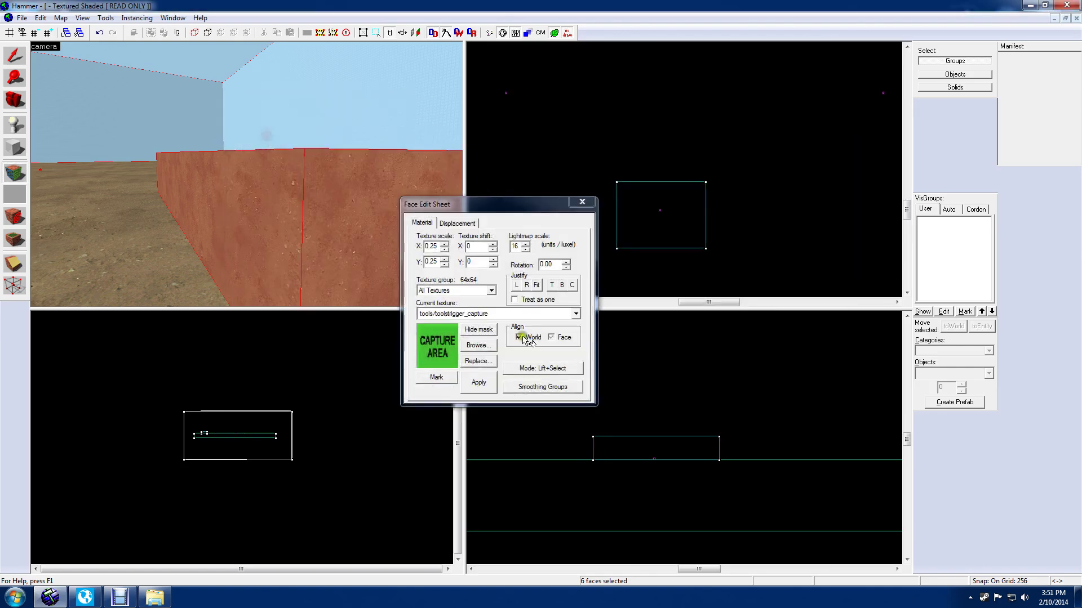
{"action": "left_click", "coordinate": [478, 382]}
{"action": "left_click", "coordinate": [582, 202]}
- Tie the textured block around cap_a to an entity of class trigger_capture_zone and apply it
{"action": "left_click", "coordinate": [304, 188]}
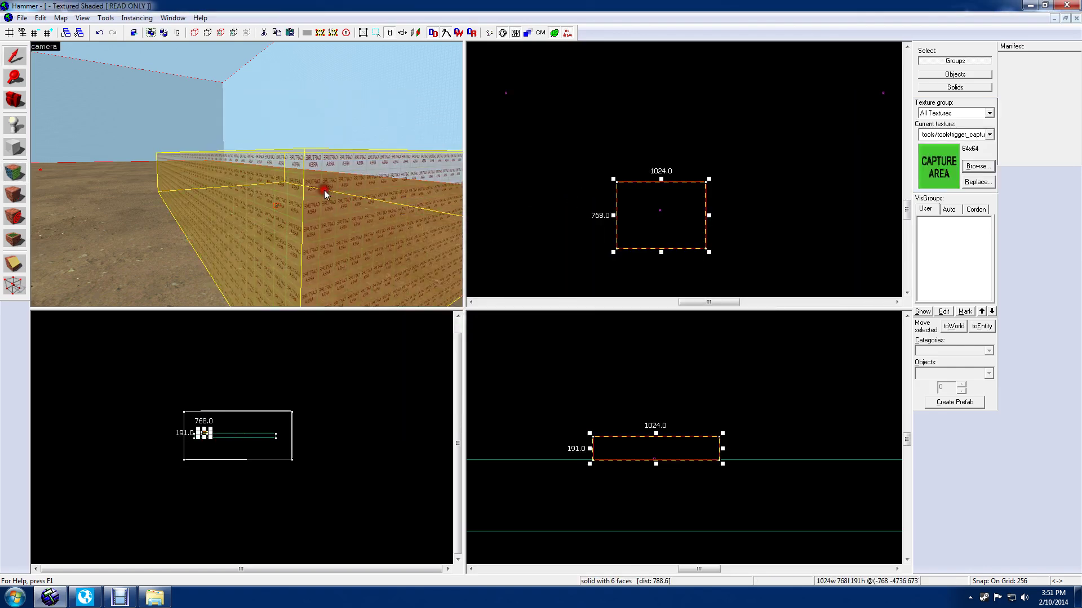
{"action": "left_click", "coordinate": [105, 18]}
{"action": "left_click", "coordinate": [123, 90]}
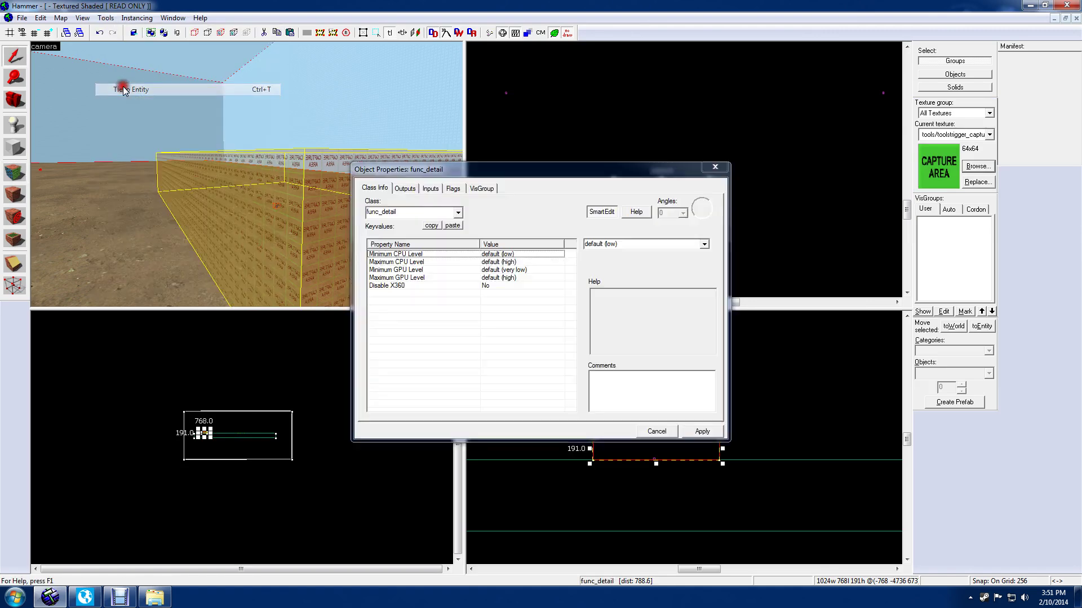
{"action": "left_click", "coordinate": [459, 212]}
{"action": "type", "text": "cap"}
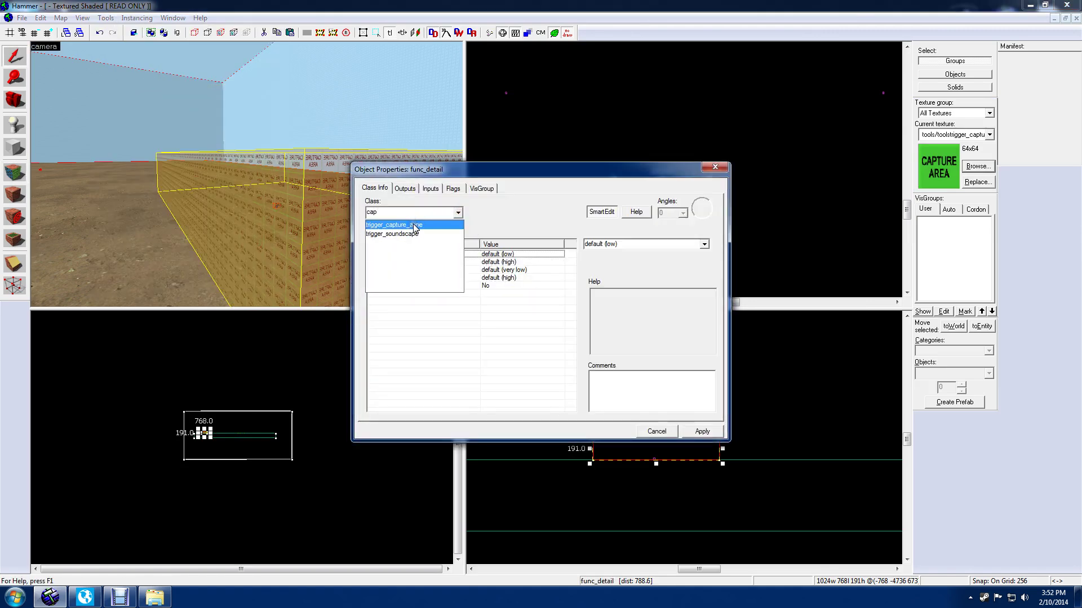
{"action": "left_click", "coordinate": [414, 225]}
{"action": "left_click", "coordinate": [699, 431]}
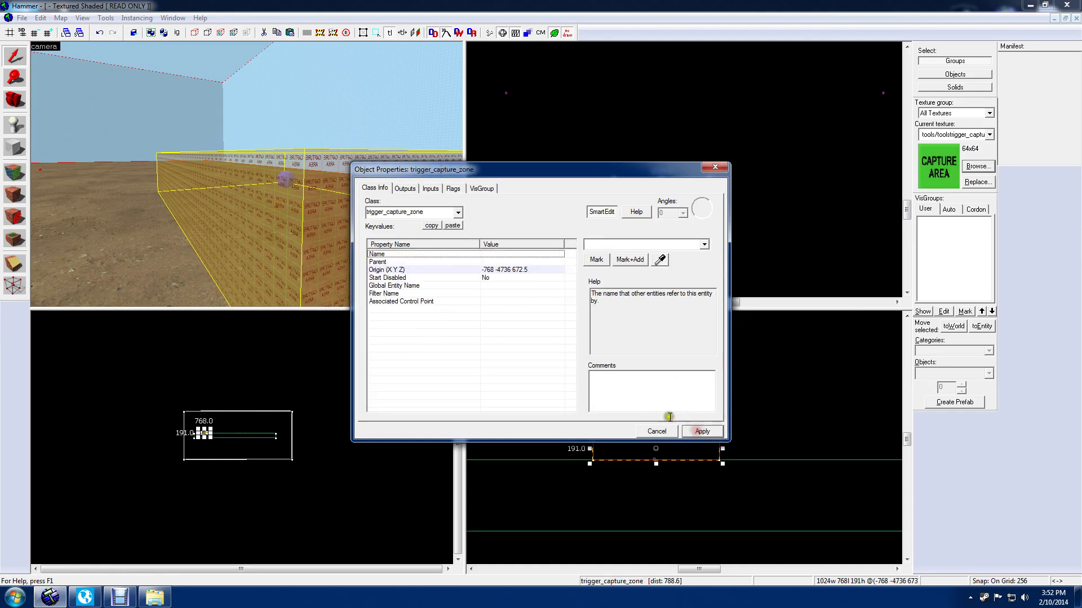
- Set the capture zone's Associated Control Point to cap_a, apply it and close the properties
{"action": "left_click", "coordinate": [394, 302]}
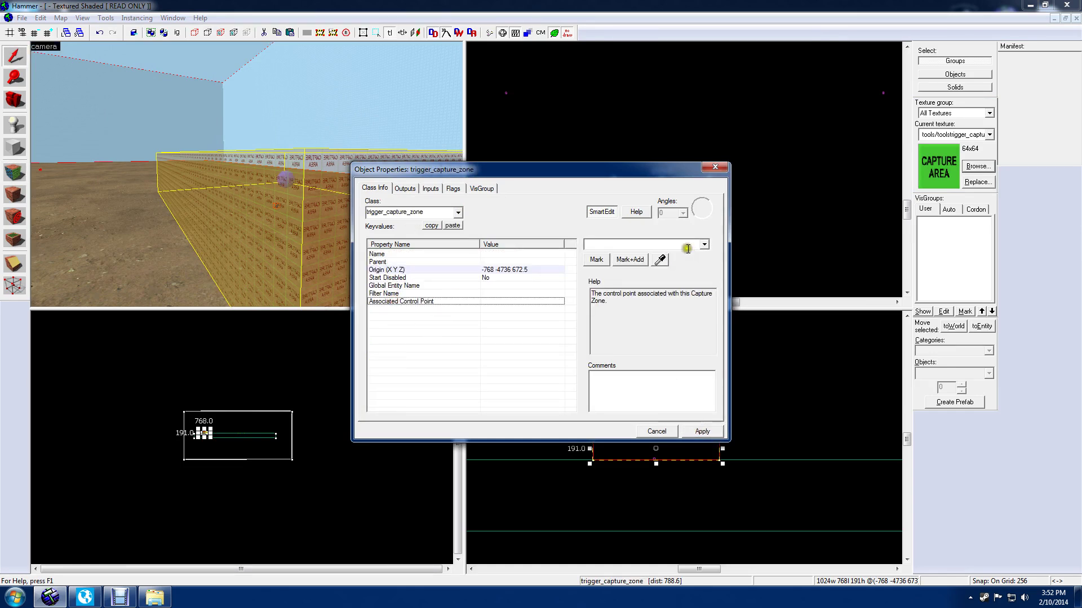
{"action": "left_click", "coordinate": [613, 244]}
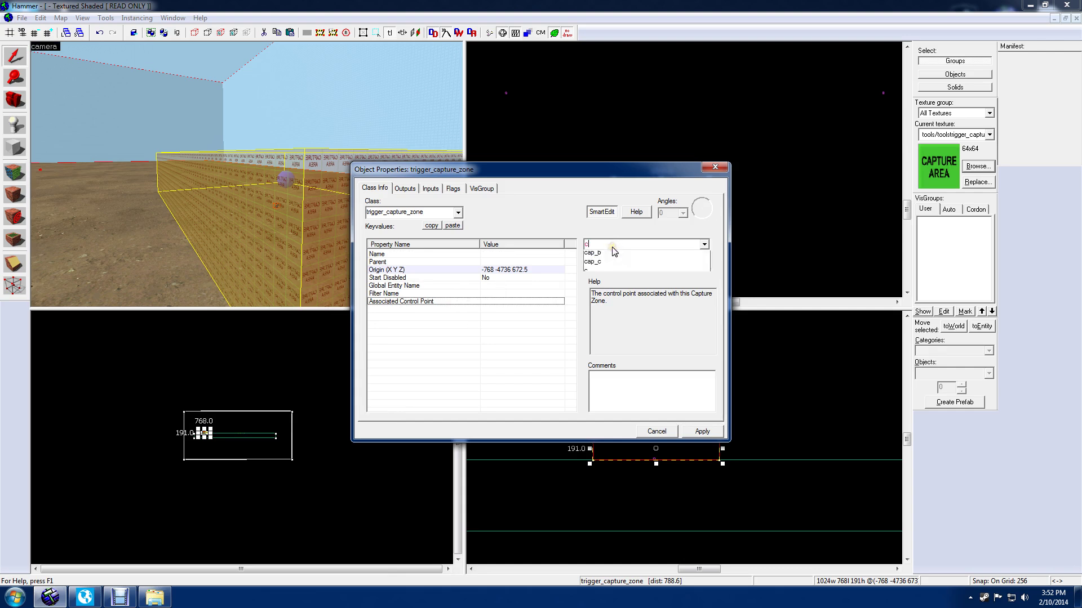
{"action": "type", "text": "cap_a"}
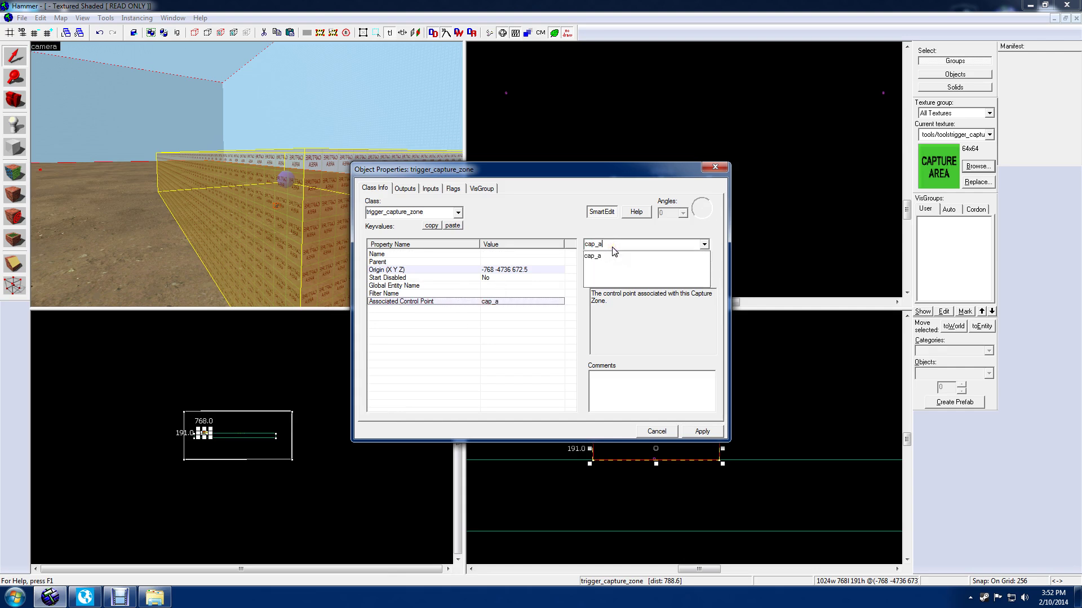
{"action": "left_click", "coordinate": [692, 432]}
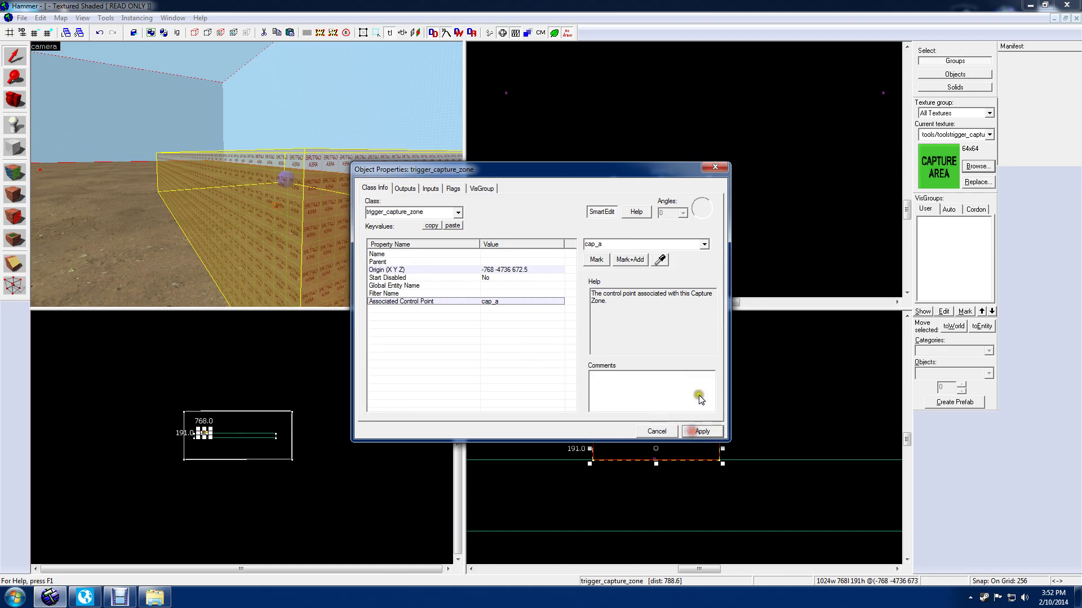
{"action": "left_click", "coordinate": [704, 167]}
- Copy the cap_a capture zone around the cap_b and cap_c control points at -2560 -3456 and 1792 -3456
{"action": "left_click_drag", "start_coordinate": [368, 206], "coordinate": [246, 175]}
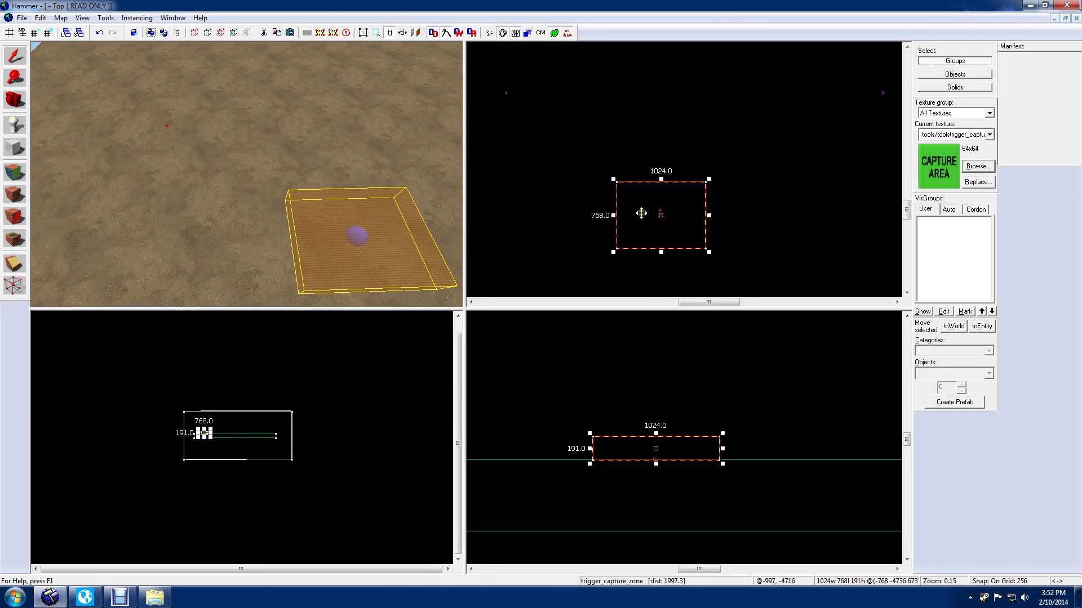
{"action": "left_click_drag", "start_coordinate": [640, 212], "coordinate": [865, 96]}
- Set the Associated Control Point of the capture zone copy at -2560 -3456 to cap_b, apply it and close the properties
{"action": "left_click", "coordinate": [165, 128]}
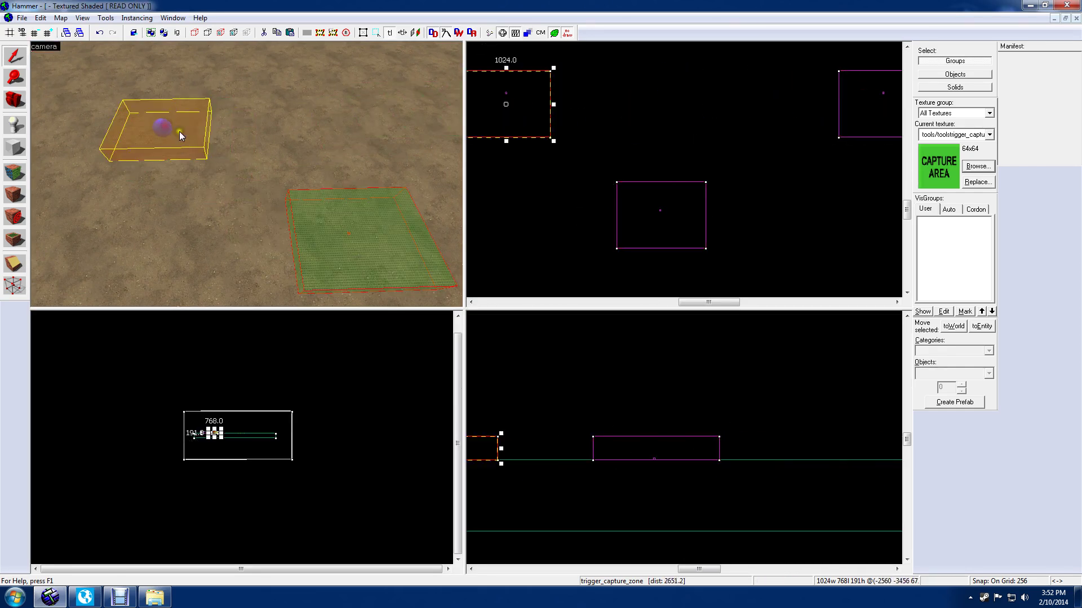
{"action": "double_click", "coordinate": [180, 131]}
{"action": "double_click", "coordinate": [614, 247]}
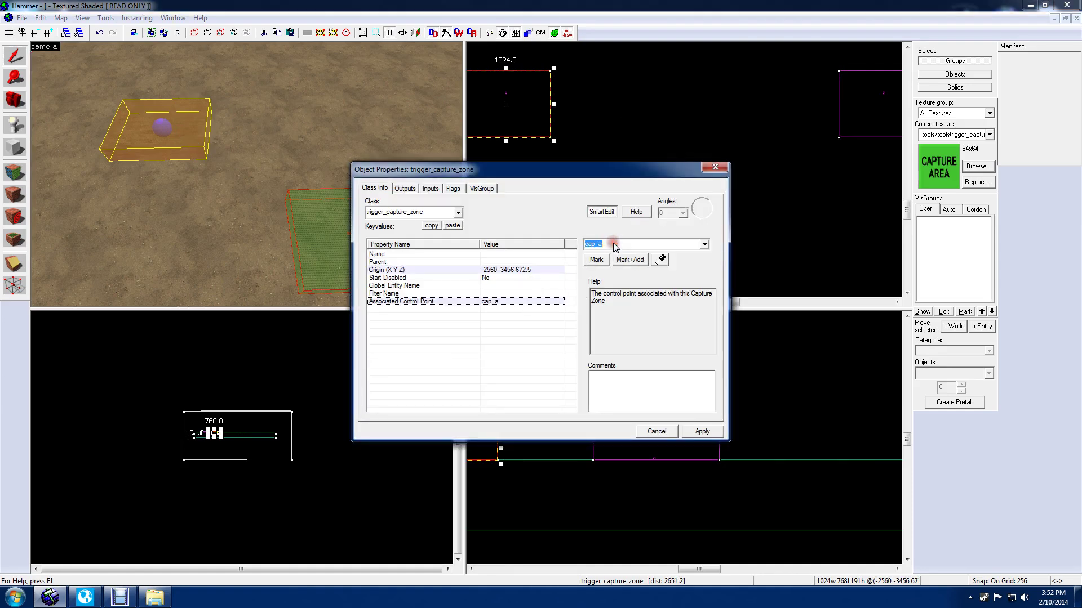
{"action": "key", "text": "BackSpace"}
{"action": "type", "text": "b"}
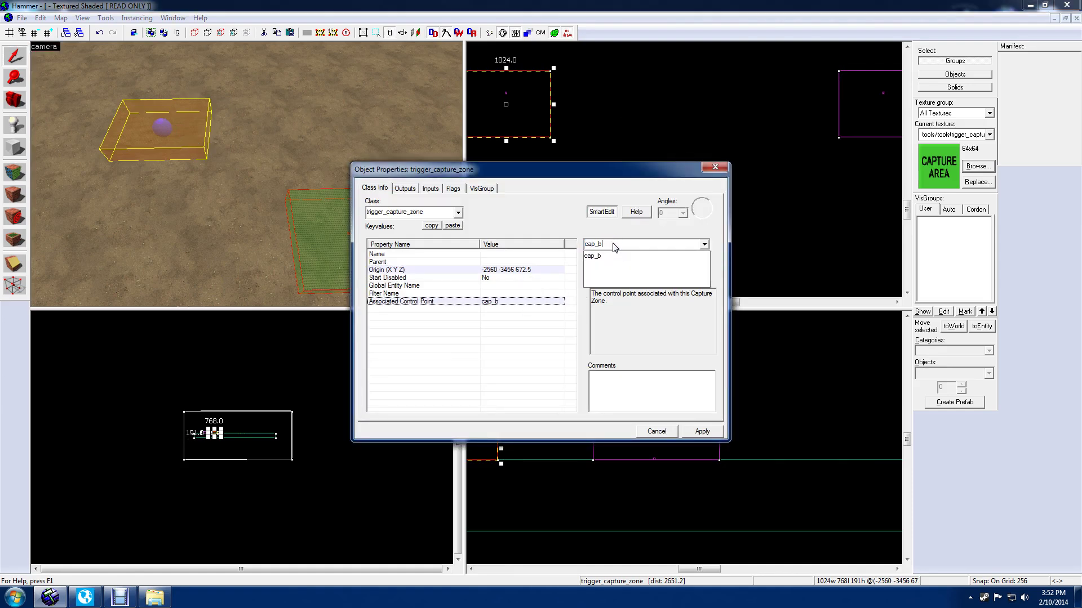
{"action": "left_click", "coordinate": [702, 431]}
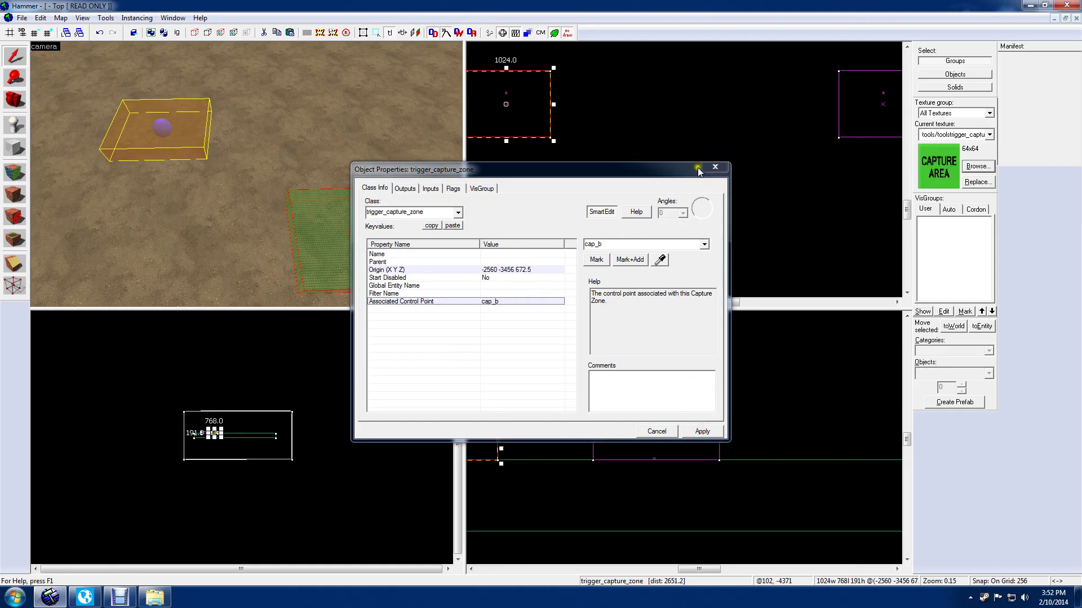
{"action": "left_click", "coordinate": [711, 166]}
{"action": "left_click", "coordinate": [711, 167]}
- Set the Associated Control Point of the capture zone copy at 1792 -3456 to cap_c, apply it and close the properties
{"action": "left_click_drag", "start_coordinate": [360, 130], "coordinate": [246, 175]}
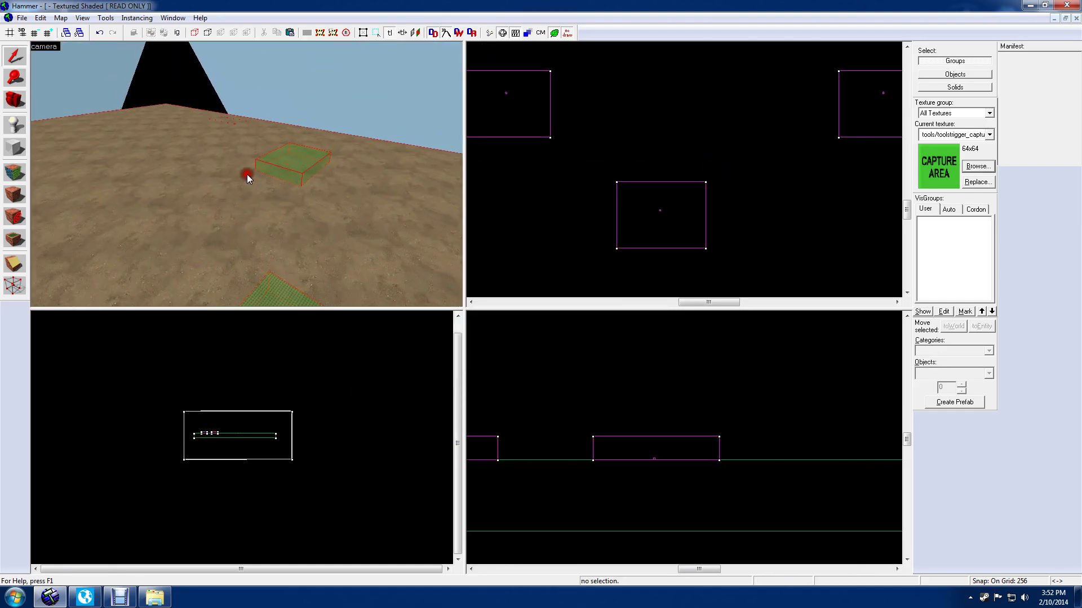
{"action": "left_click", "coordinate": [274, 161]}
{"action": "double_click", "coordinate": [275, 164]}
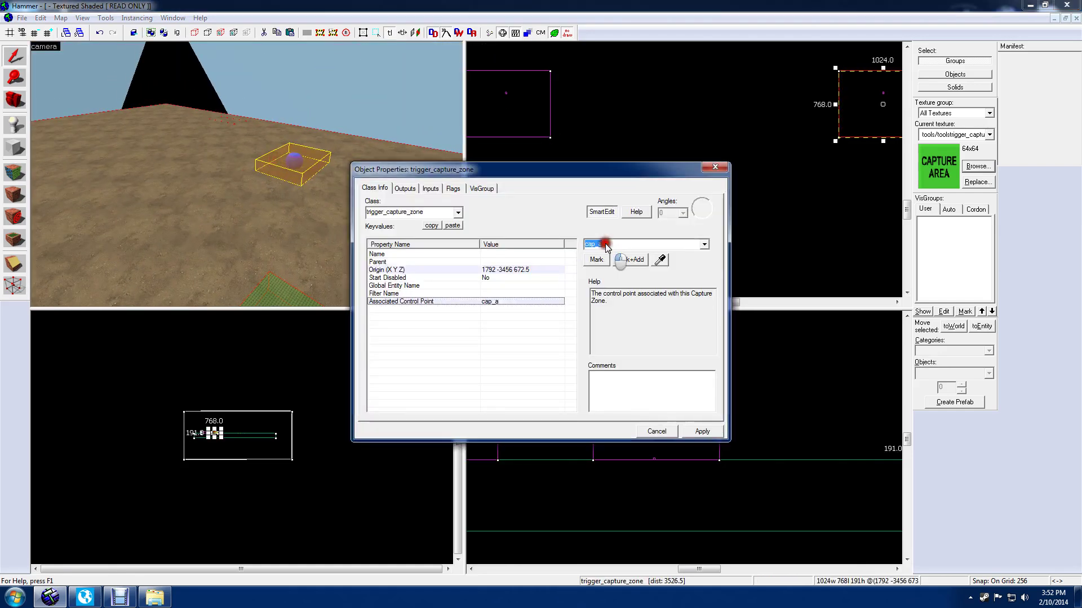
{"action": "double_click", "coordinate": [609, 244]}
{"action": "type", "text": "cap_c"}
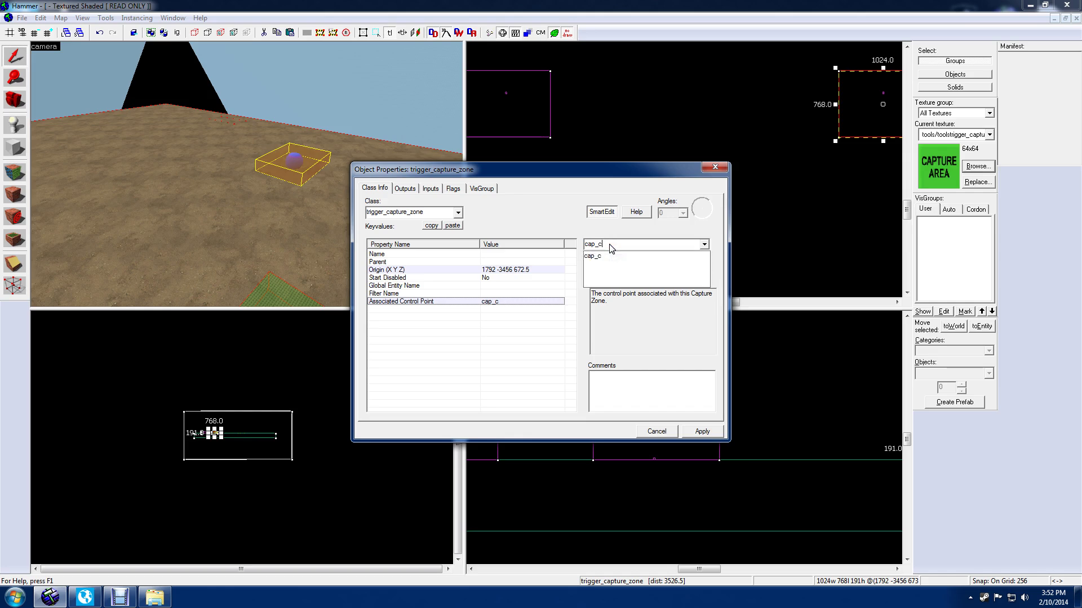
{"action": "left_click", "coordinate": [702, 431]}
{"action": "left_click", "coordinate": [714, 168]}
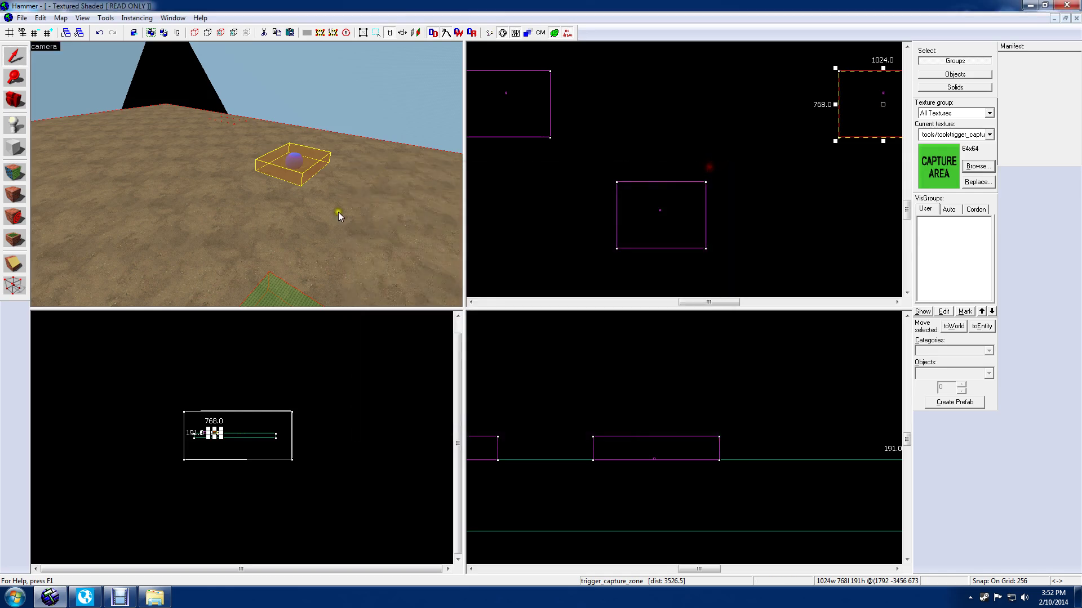
- Place two prop_dynamic point entities on an empty area of the floor away from the capture zones
{"action": "left_click_drag", "start_coordinate": [338, 212], "coordinate": [247, 174]}
{"action": "left_click", "coordinate": [11, 125]}
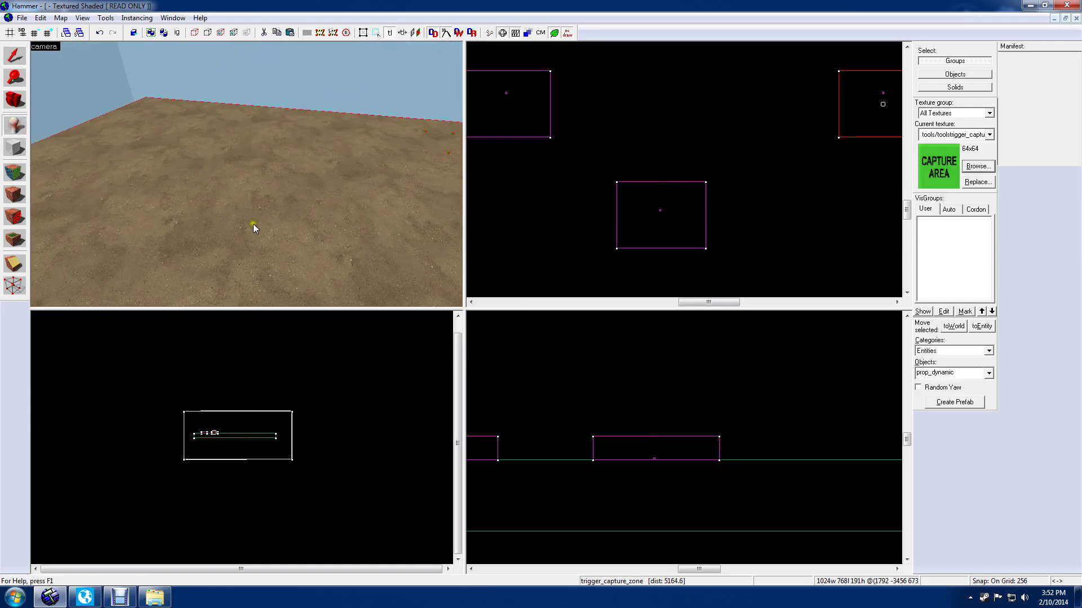
{"action": "left_click", "coordinate": [252, 224]}
{"action": "left_click_drag", "start_coordinate": [261, 246], "coordinate": [247, 174]}
{"action": "scroll", "coordinate": [247, 175], "scroll_direction": "up", "scroll_amount": 5}
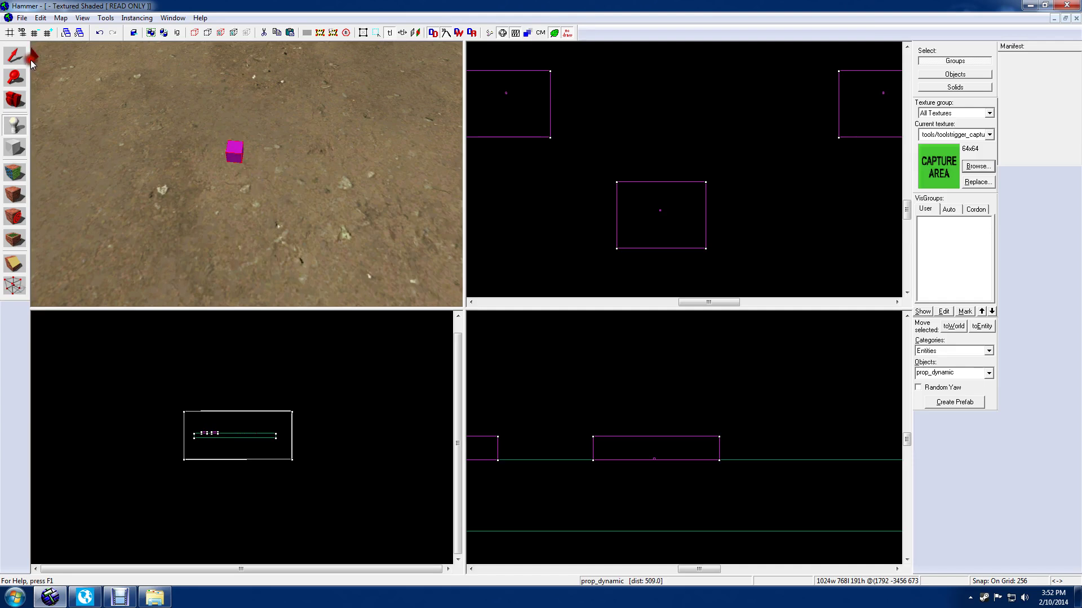
- Change the class of the prop_dynamic entity at 2033 1788 to info_player_start, apply it and close the properties
{"action": "left_click", "coordinate": [15, 55]}
{"action": "left_click", "coordinate": [237, 156]}
{"action": "double_click", "coordinate": [237, 157]}
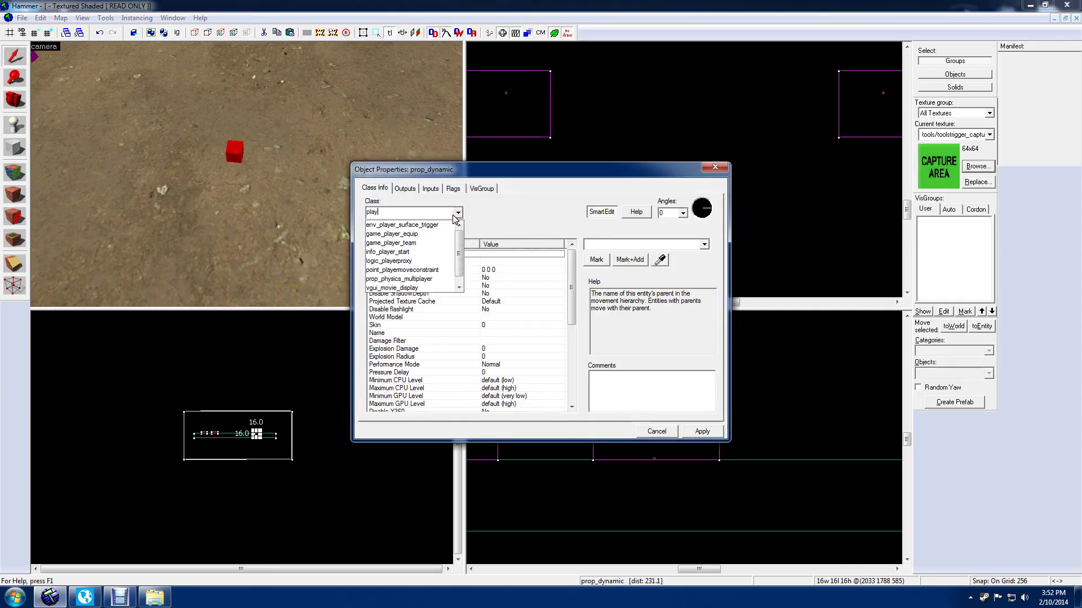
{"action": "left_click", "coordinate": [409, 252]}
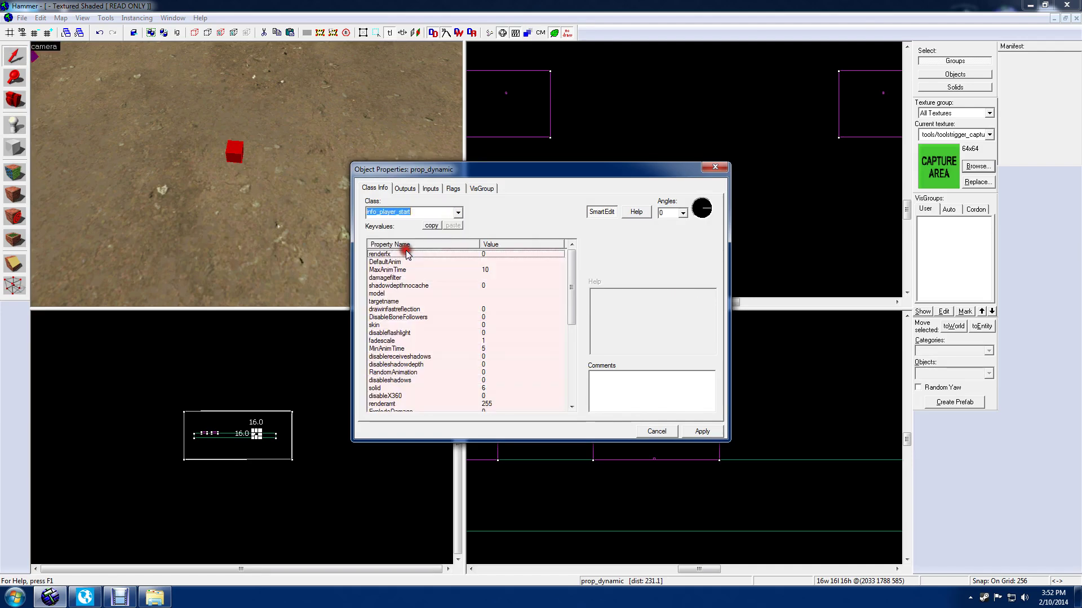
{"action": "left_click", "coordinate": [693, 435]}
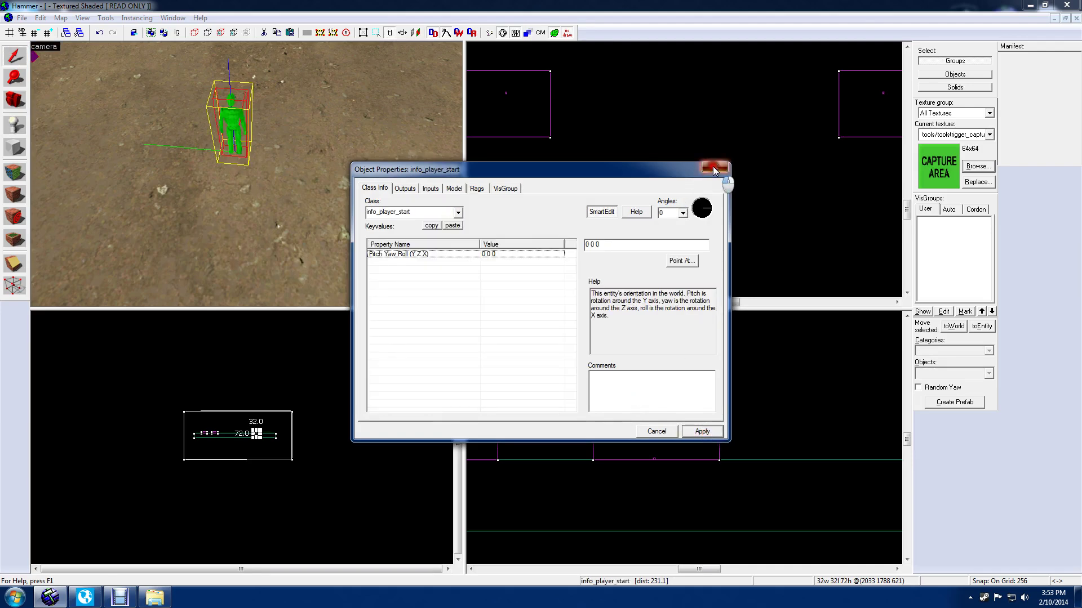
{"action": "left_click", "coordinate": [714, 168]}
- Change the class of the remaining prop_dynamic entity to ins_team_parameters, apply it and close the properties
{"action": "left_click_drag", "start_coordinate": [247, 175], "coordinate": [247, 166]}
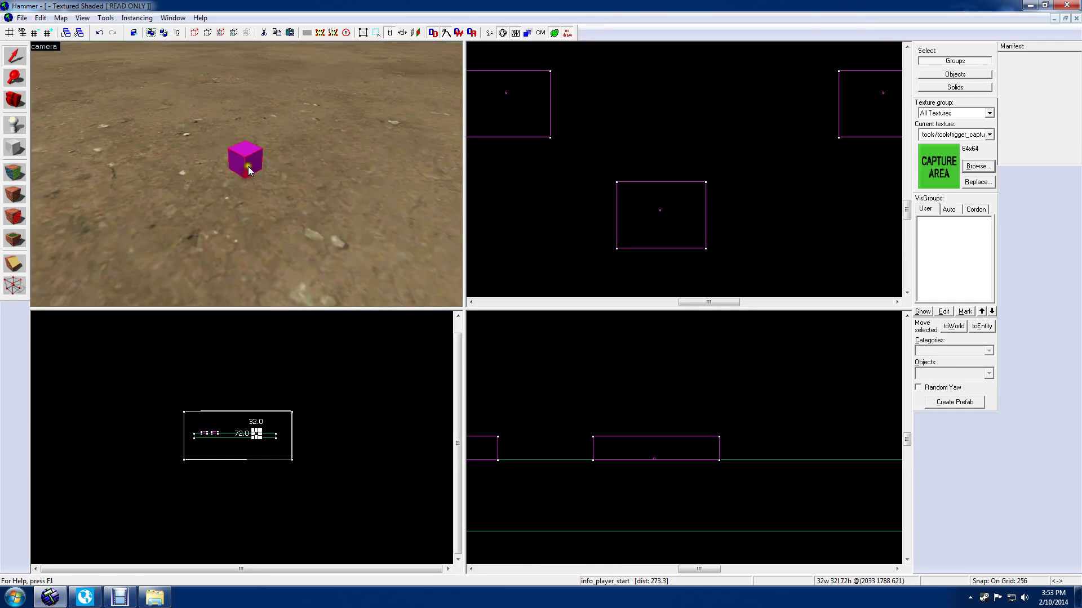
{"action": "double_click", "coordinate": [246, 163]}
{"action": "left_click", "coordinate": [433, 214]}
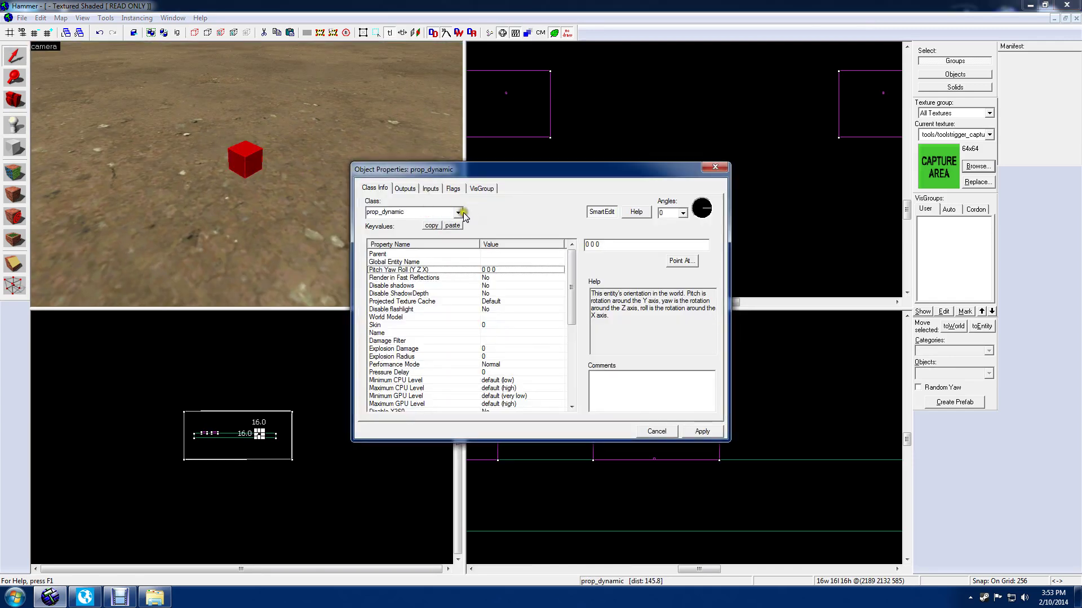
{"action": "left_click", "coordinate": [458, 213]}
{"action": "type", "text": "ins"}
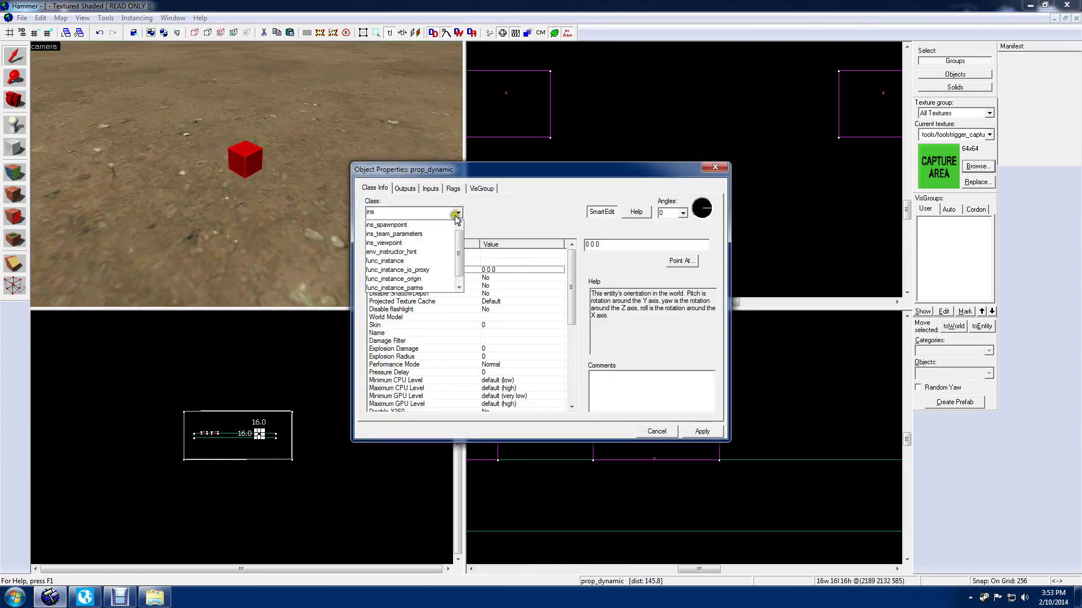
{"action": "left_click", "coordinate": [395, 234]}
{"action": "left_click", "coordinate": [700, 431]}
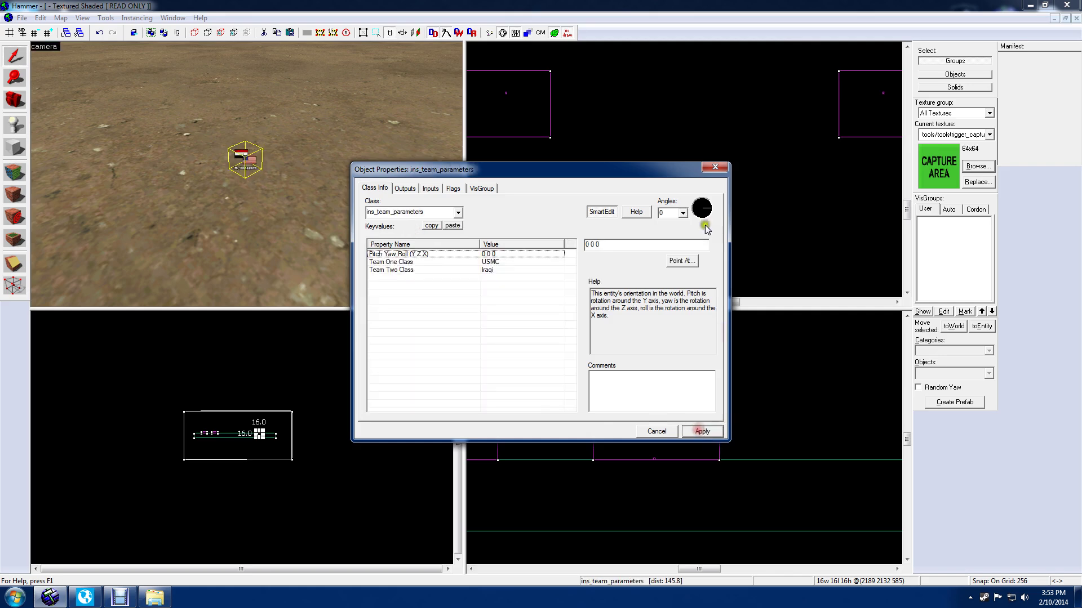
{"action": "left_click", "coordinate": [715, 168]}
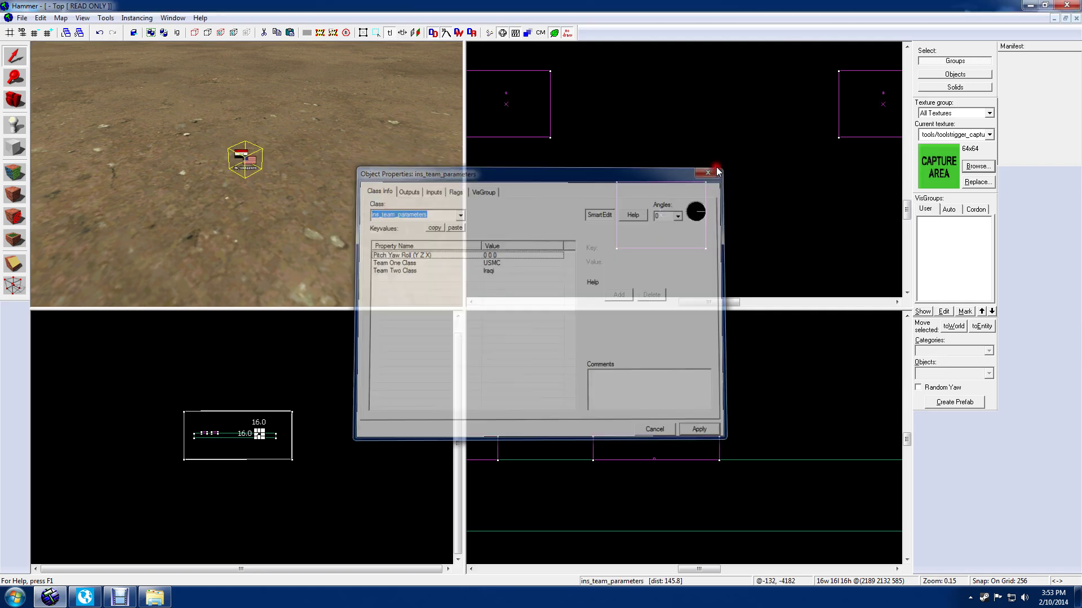
- Save the map as whatever in the insurgency2 sdk_content maps folder
{"action": "scroll", "coordinate": [247, 174], "scroll_direction": "down", "scroll_amount": 5}
{"action": "left_click_drag", "start_coordinate": [247, 174], "coordinate": [247, 174]}
{"action": "left_click", "coordinate": [13, 18]}
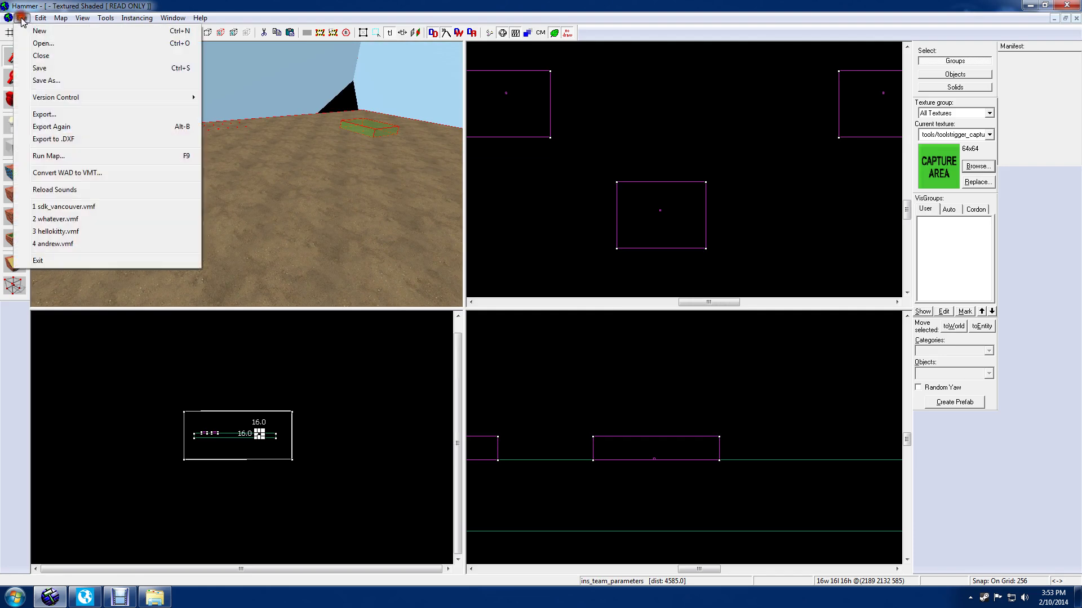
{"action": "left_click", "coordinate": [39, 75]}
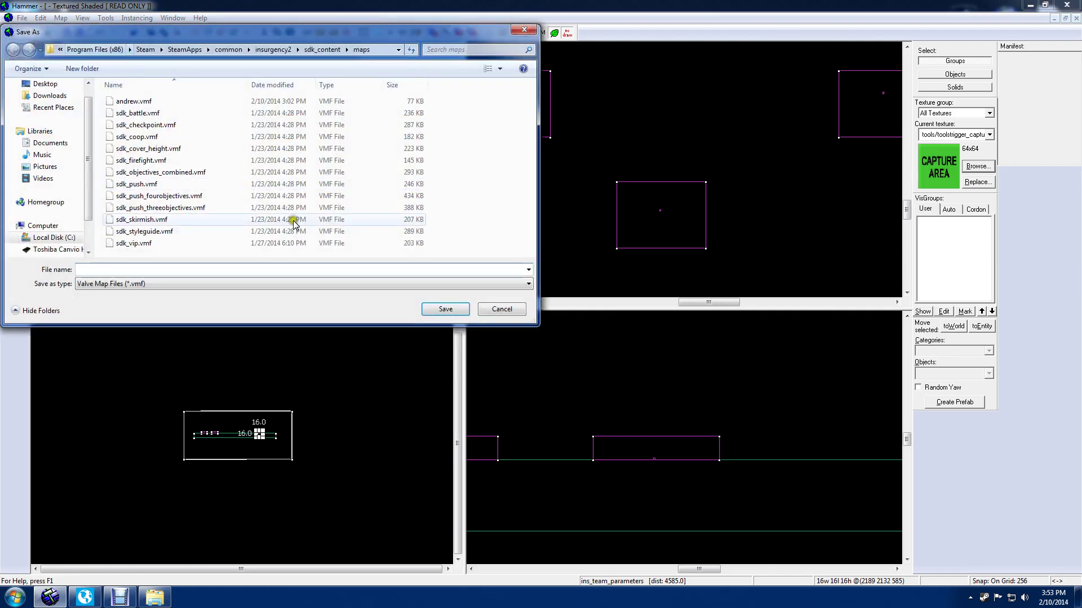
{"action": "left_click", "coordinate": [193, 269]}
{"action": "type", "text": "whatever"}
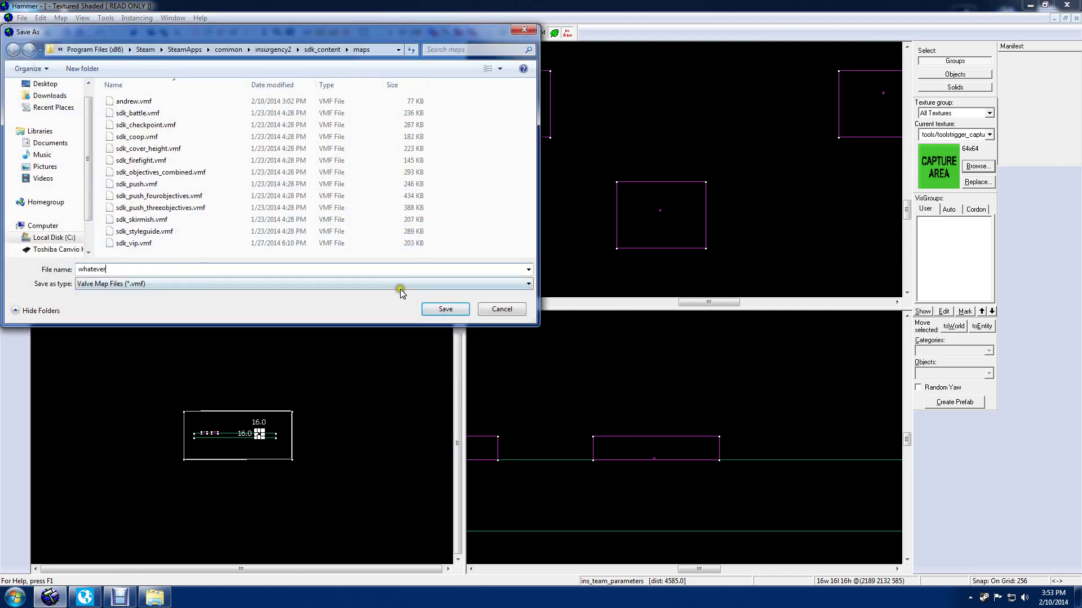
{"action": "left_click", "coordinate": [445, 309]}
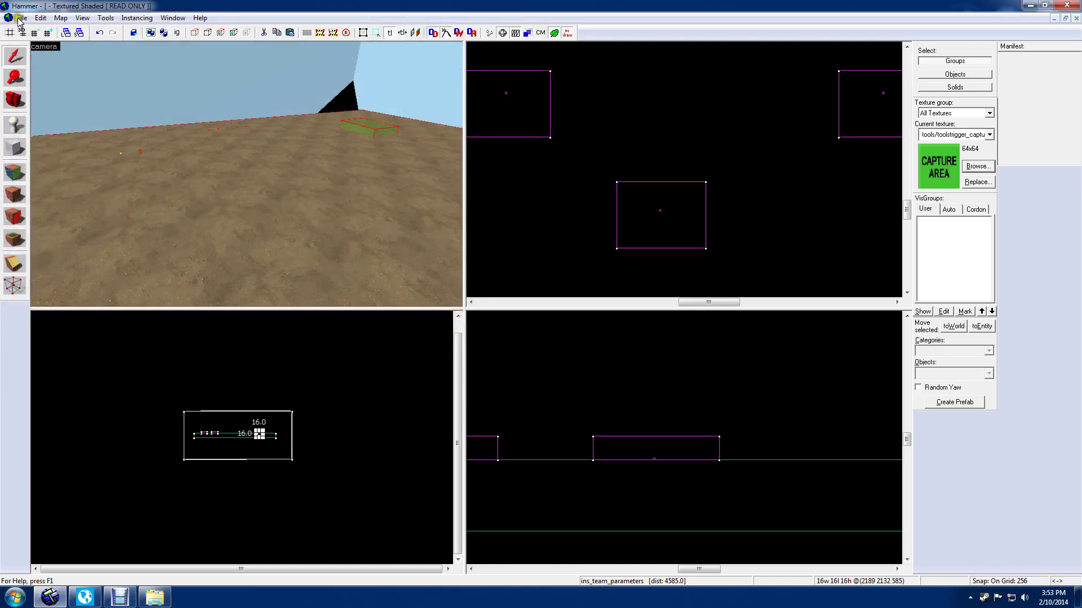
{"action": "left_click", "coordinate": [22, 18]}
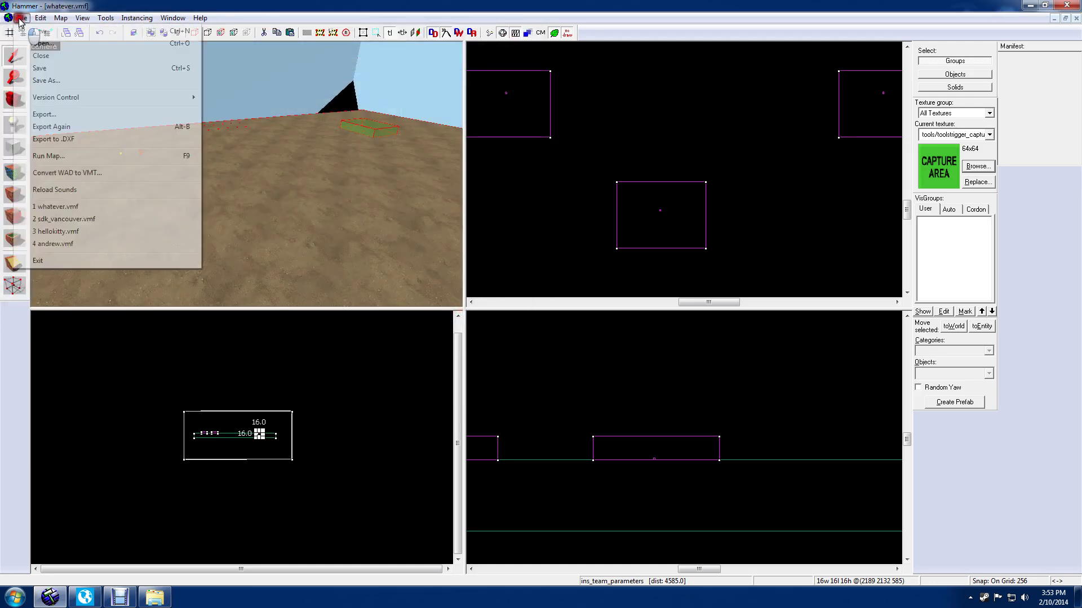
- Compile the map with normal BSP, VIS and RAD without launching the game, and dismiss the finished compile console
{"action": "left_click", "coordinate": [59, 158]}
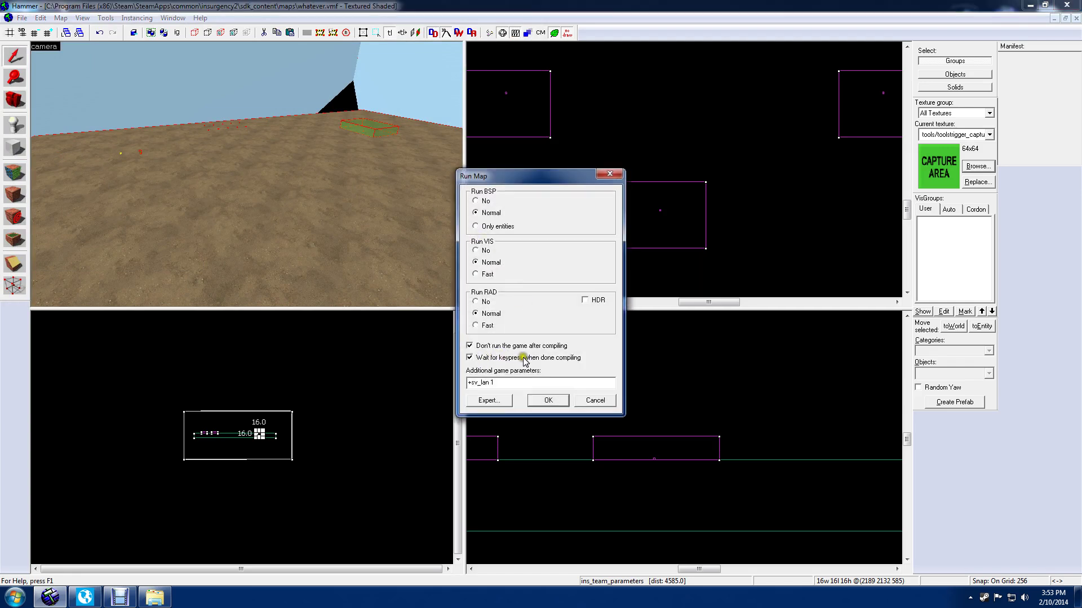
{"action": "left_click", "coordinate": [546, 400]}
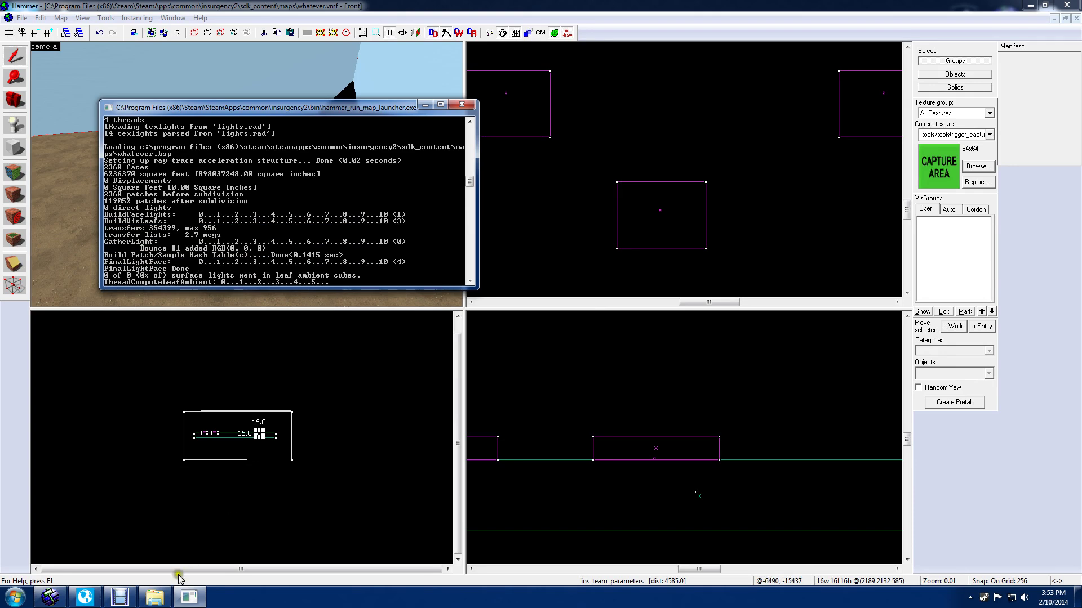
{"action": "left_click", "coordinate": [156, 597]}
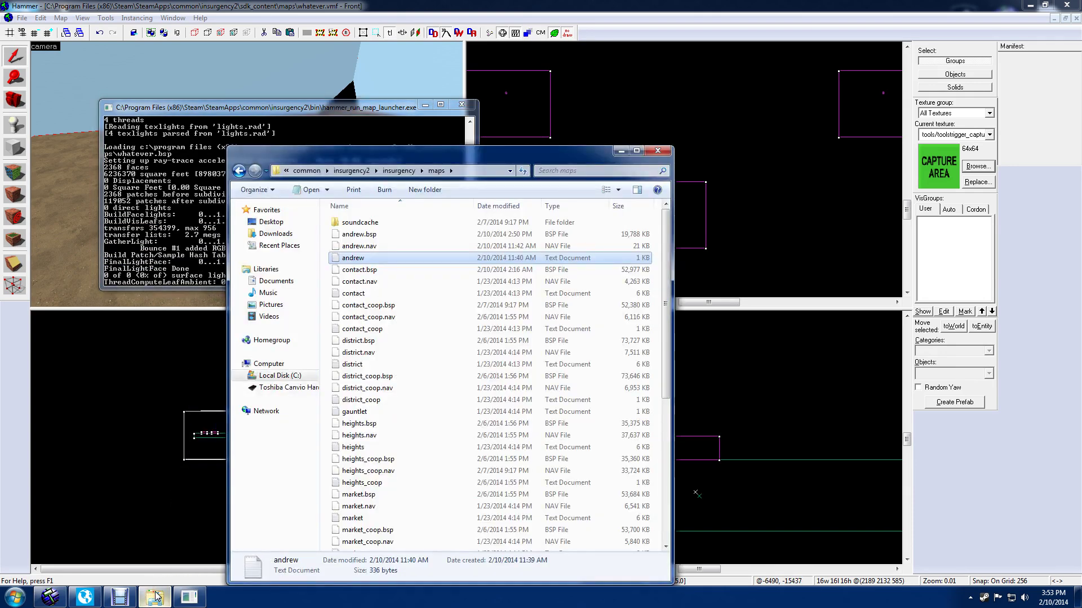
{"action": "left_click", "coordinate": [156, 597]}
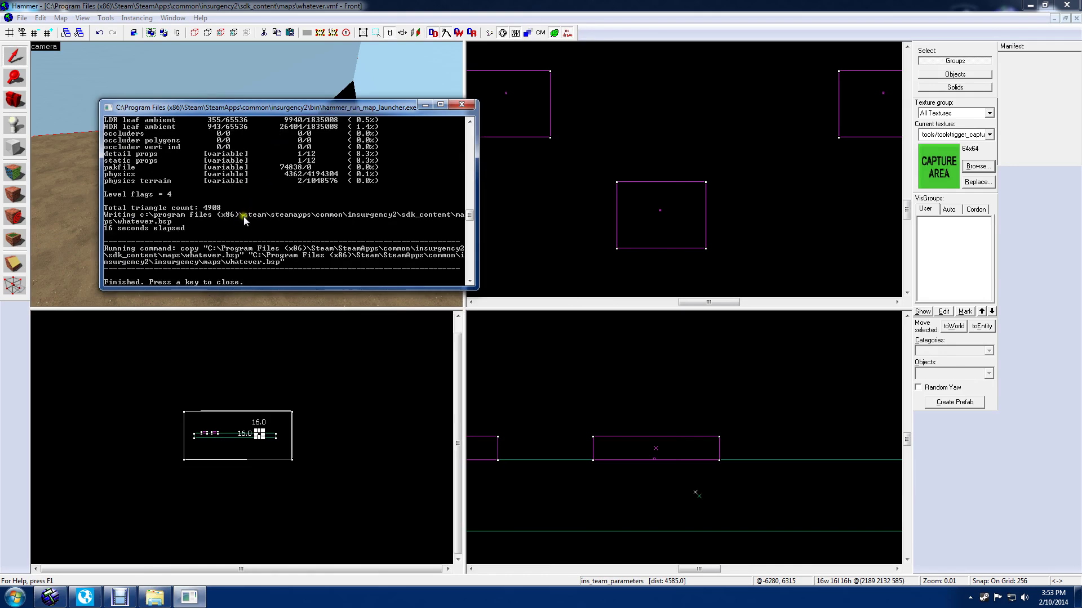
{"action": "key", "text": "Return"}
- Minimize Hammer and create a new text document named whatever on the desktop
{"action": "left_click", "coordinate": [1026, 6]}
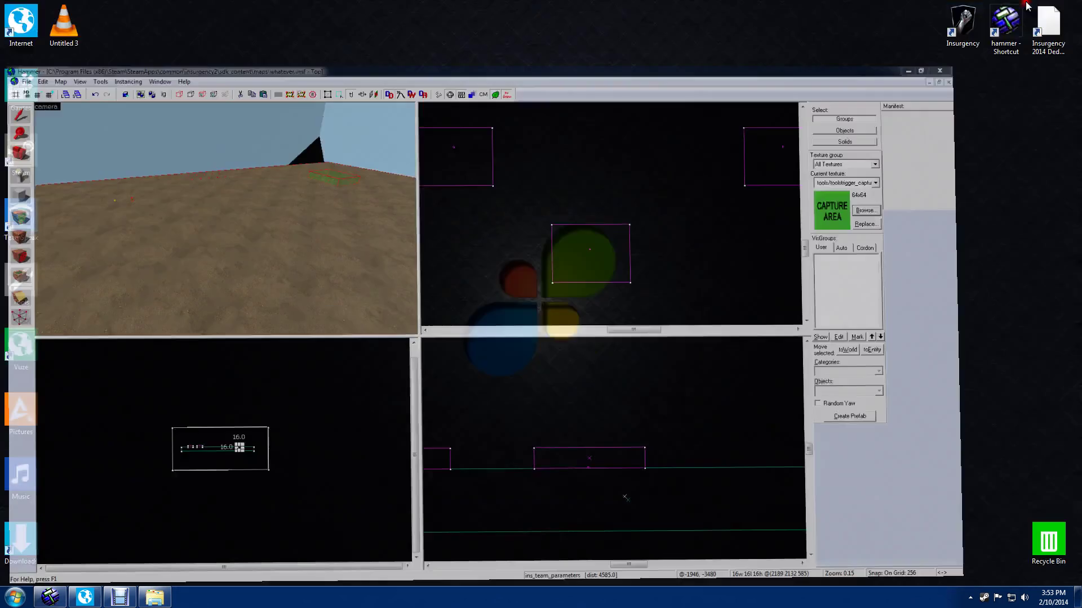
{"action": "right_click", "coordinate": [300, 370]}
{"action": "left_click", "coordinate": [326, 464]}
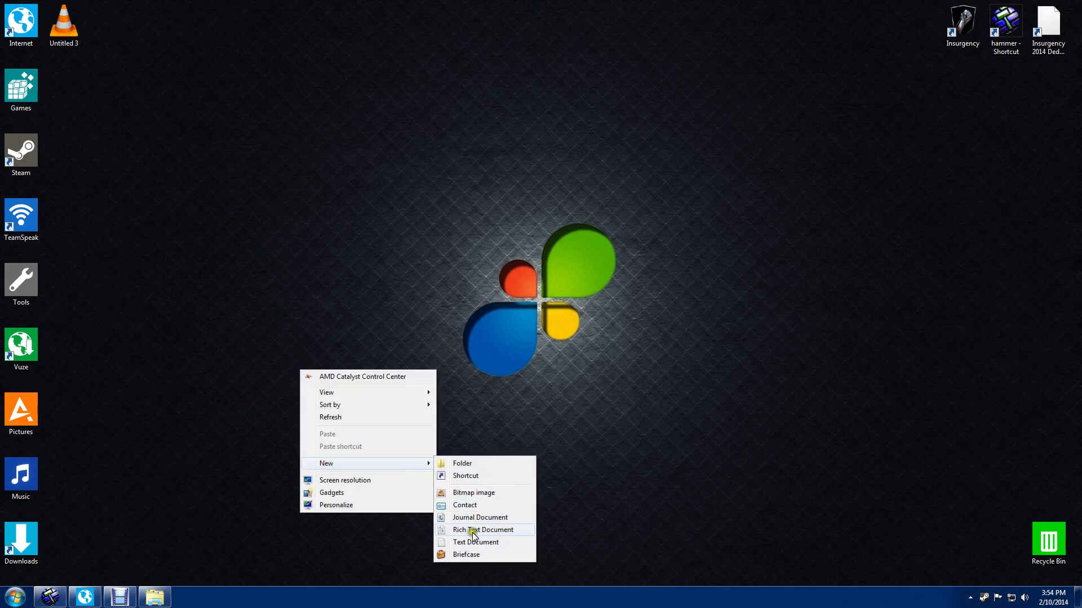
{"action": "left_click", "coordinate": [464, 541]}
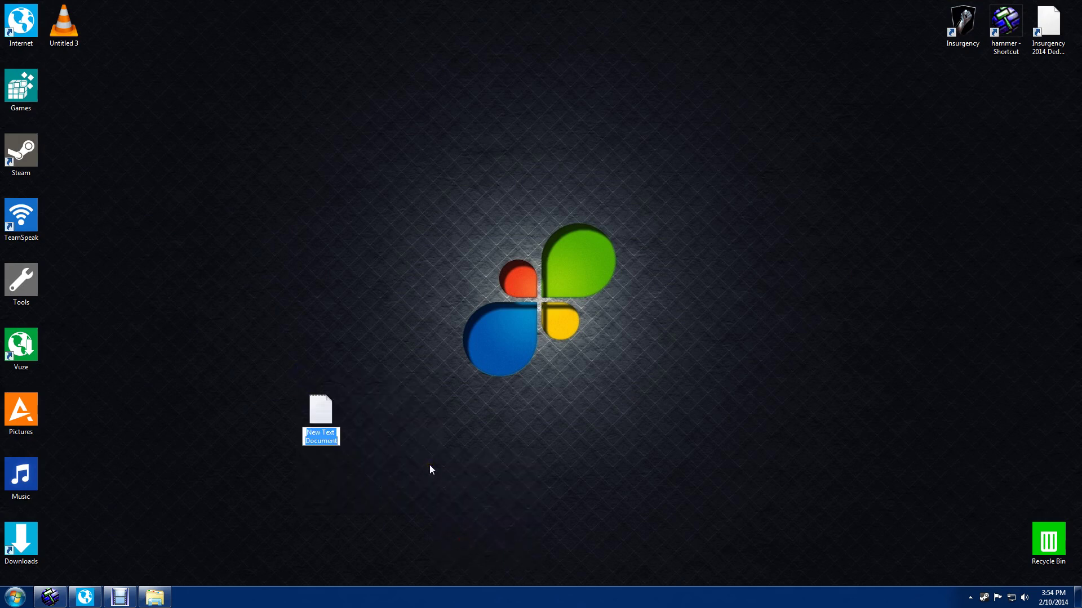
{"action": "type", "text": "whatever"}
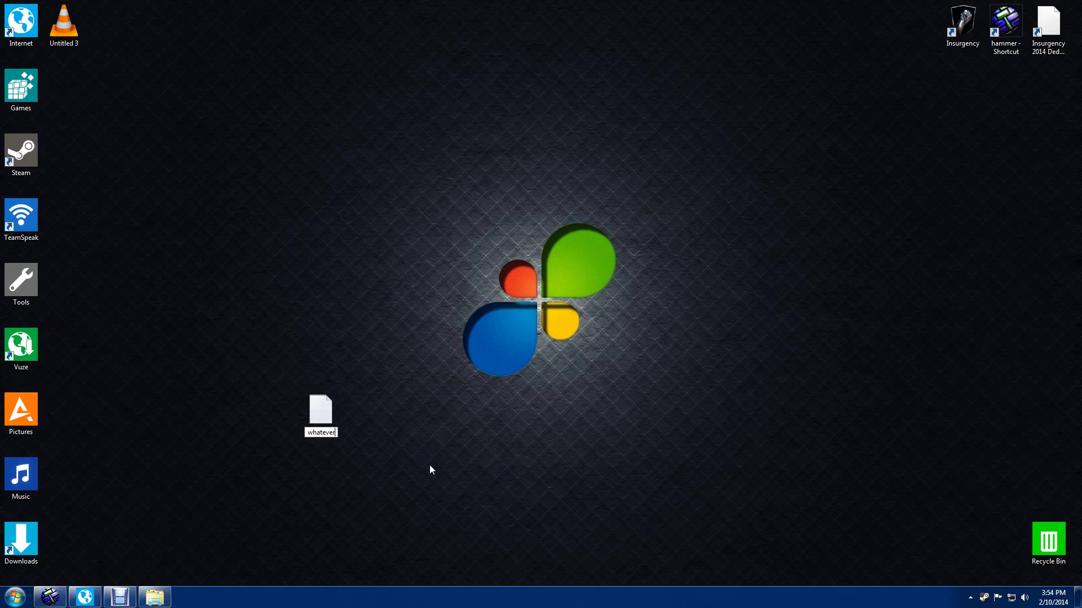
{"action": "key", "text": "Return"}
{"action": "left_click", "coordinate": [420, 444]}
- In the whatever text file, enter a cpsetup.txt block for firefight with control points cap_a, cap_b, cap_c and spawn zone "0" "spawnzone_1"
{"action": "double_click", "coordinate": [331, 398]}
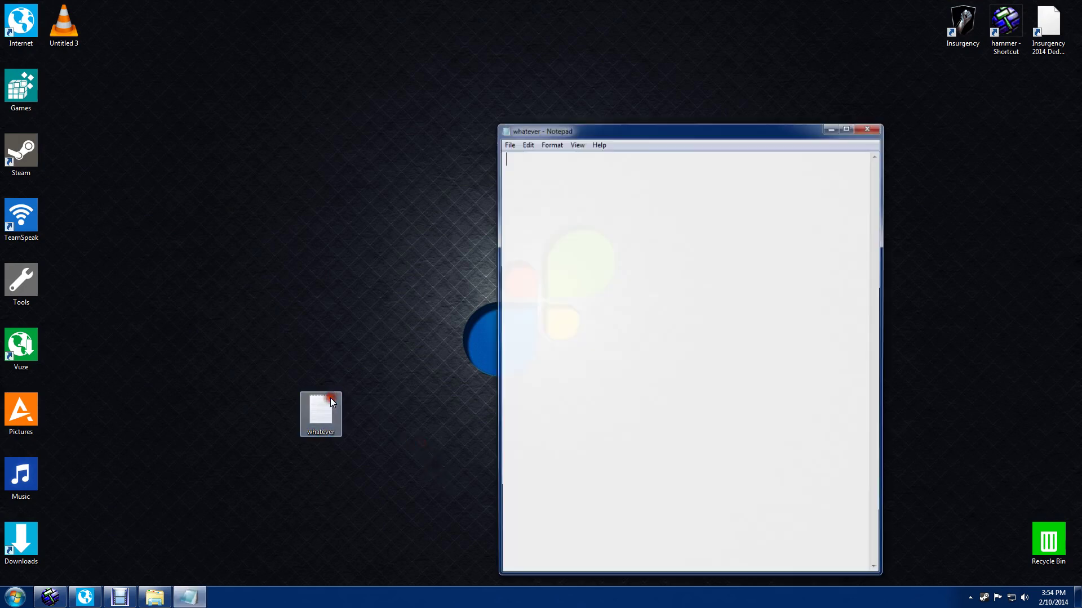
{"action": "type", "text": "\"cpsetup.txt\" { \t\"firefight\" \t{ \t\t\"controlpoint\" \"cap_a\" \t\t\"controlpoint\" \"cap_b\" \t\t\"controlpoint\" \"cap_c\"  \t\t\"spawnzones\" \t\t{ \t\t\t\"0\" \"spawnzone_1\" \t\t} \t} }"}
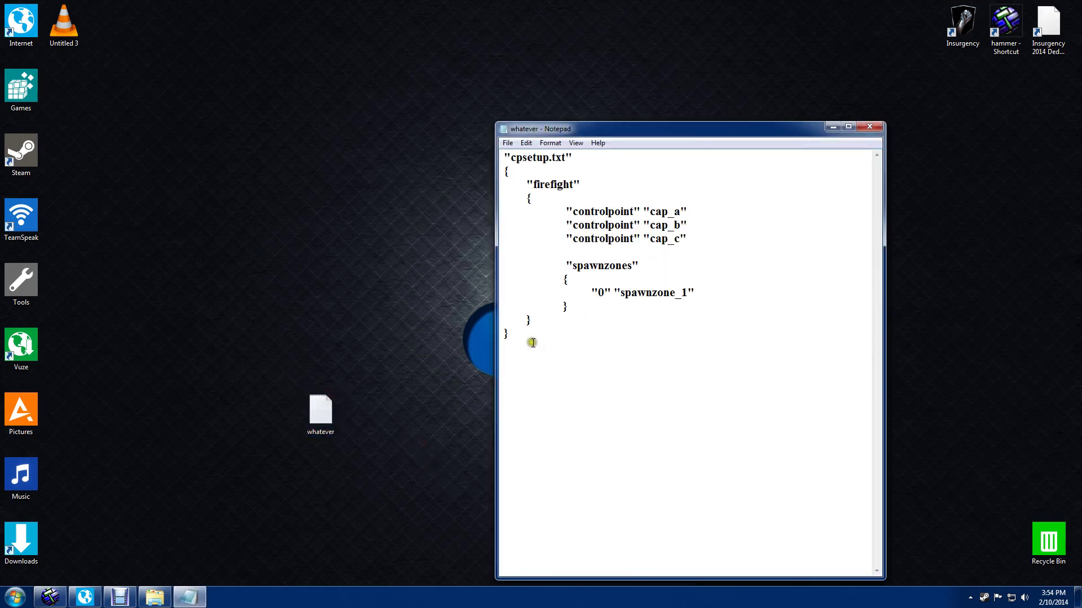
{"action": "left_click_drag", "start_coordinate": [533, 343], "coordinate": [505, 130]}
{"action": "left_click", "coordinate": [551, 319]}
{"action": "left_click_drag", "start_coordinate": [520, 344], "coordinate": [508, 147]}
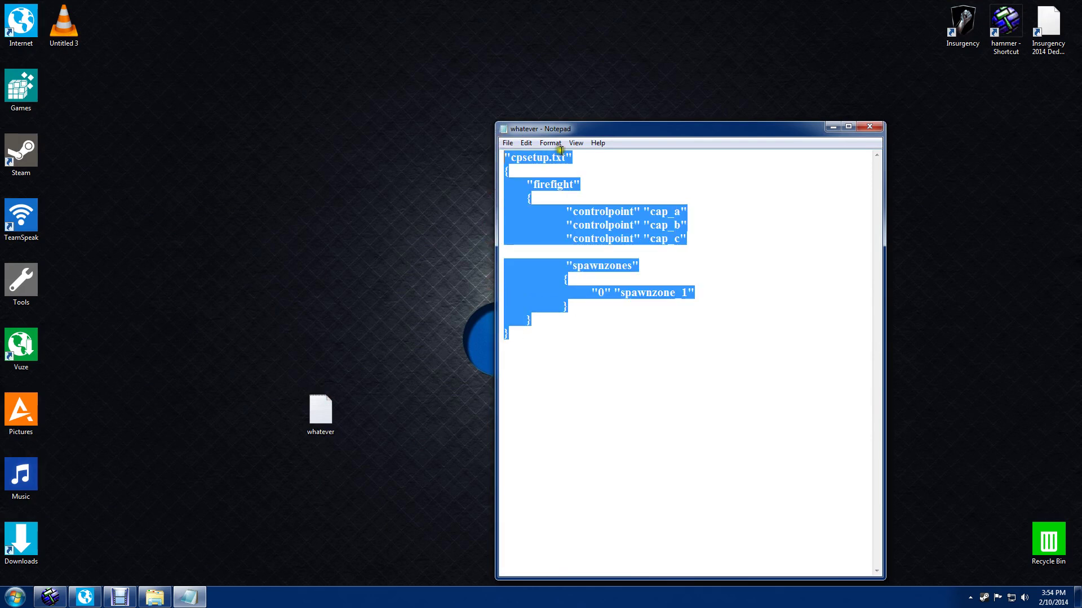
{"action": "left_click", "coordinate": [626, 327]}
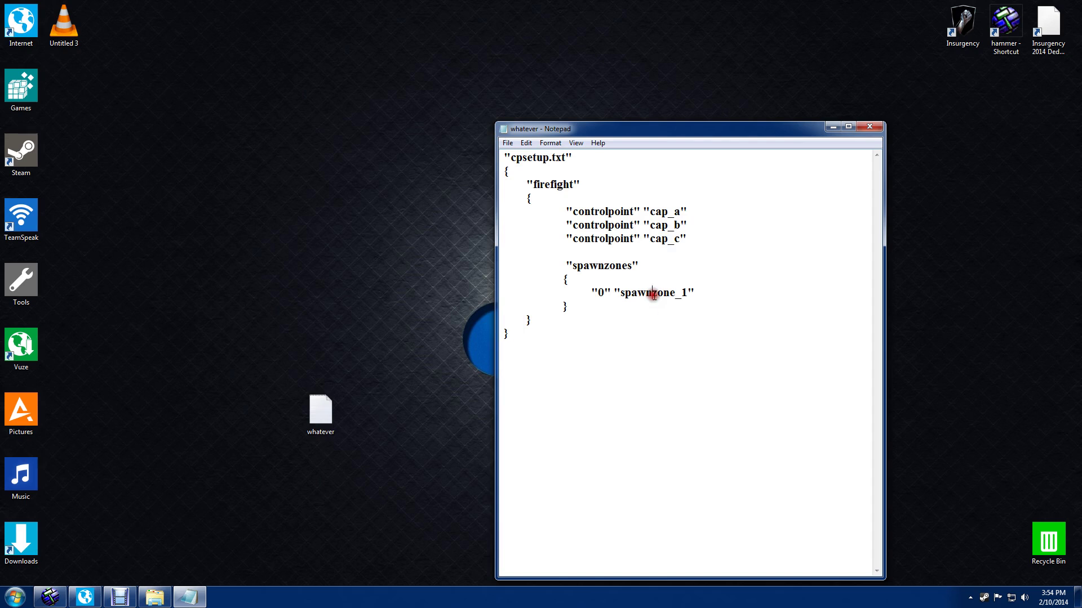
- Switch back to Hammer and create a 1024 by 1536 block enclosing the two rows of spawn points near the floor's edge
{"action": "mouse_move", "coordinate": [55, 601]}
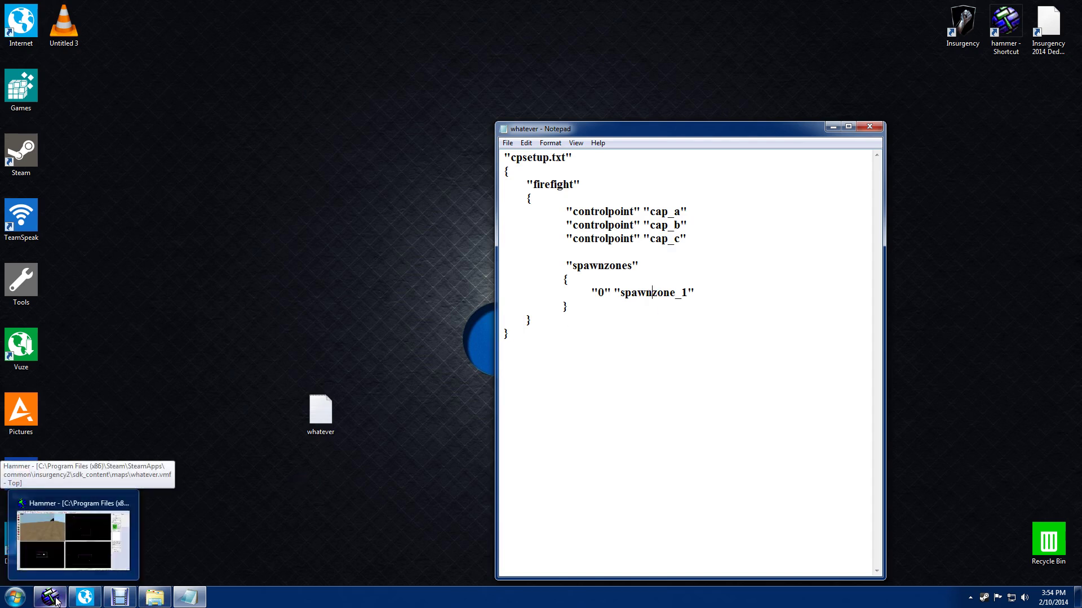
{"action": "left_click", "coordinate": [56, 600]}
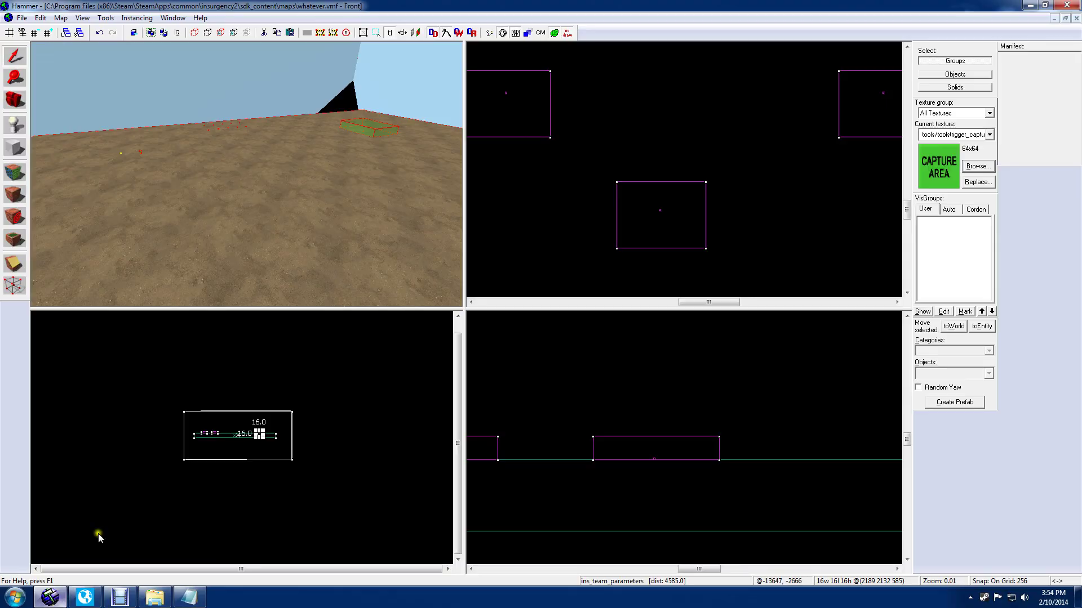
{"action": "left_click_drag", "start_coordinate": [246, 174], "coordinate": [244, 174]}
{"action": "left_click", "coordinate": [7, 150]}
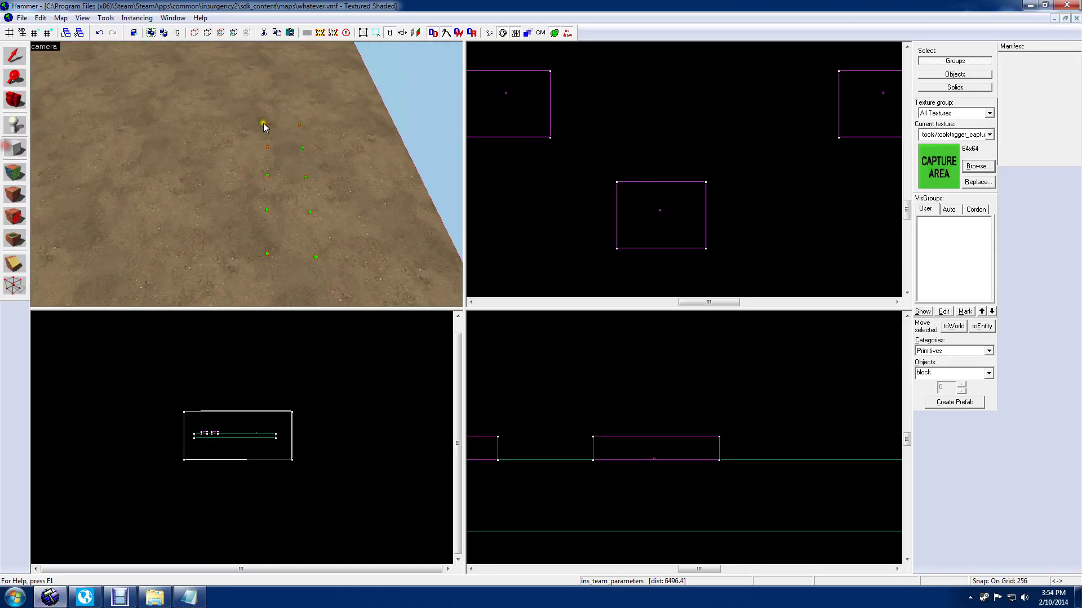
{"action": "scroll", "coordinate": [695, 492], "scroll_direction": "down", "scroll_amount": 3}
{"action": "scroll", "coordinate": [804, 204], "scroll_direction": "down", "scroll_amount": 4}
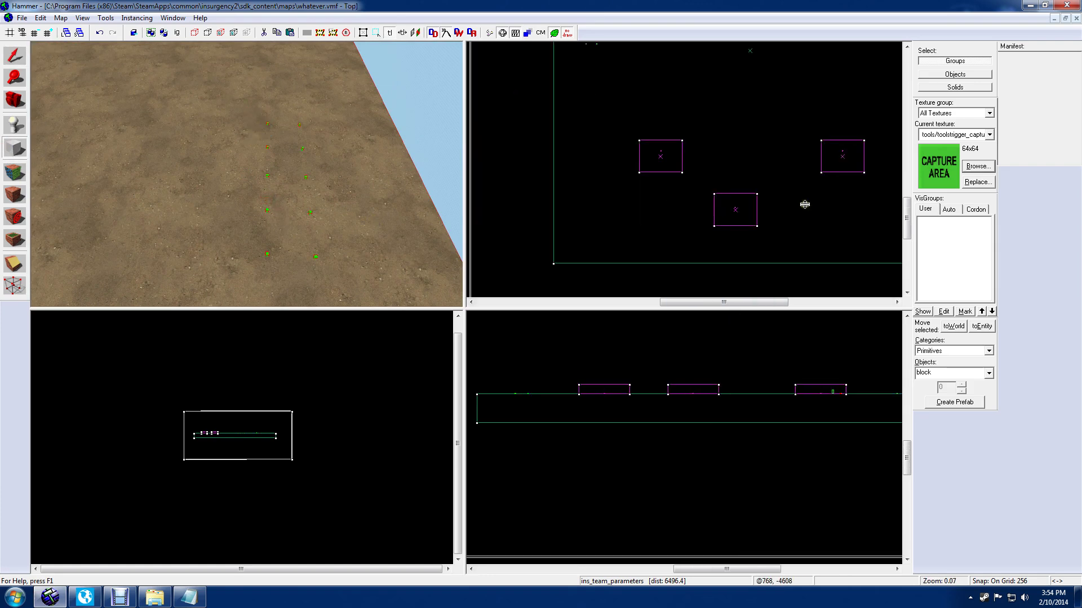
{"action": "left_click_drag", "start_coordinate": [830, 204], "coordinate": [580, 342]}
{"action": "left_click_drag", "start_coordinate": [648, 246], "coordinate": [622, 296]}
{"action": "scroll", "coordinate": [631, 242], "scroll_direction": "up", "scroll_amount": 5}
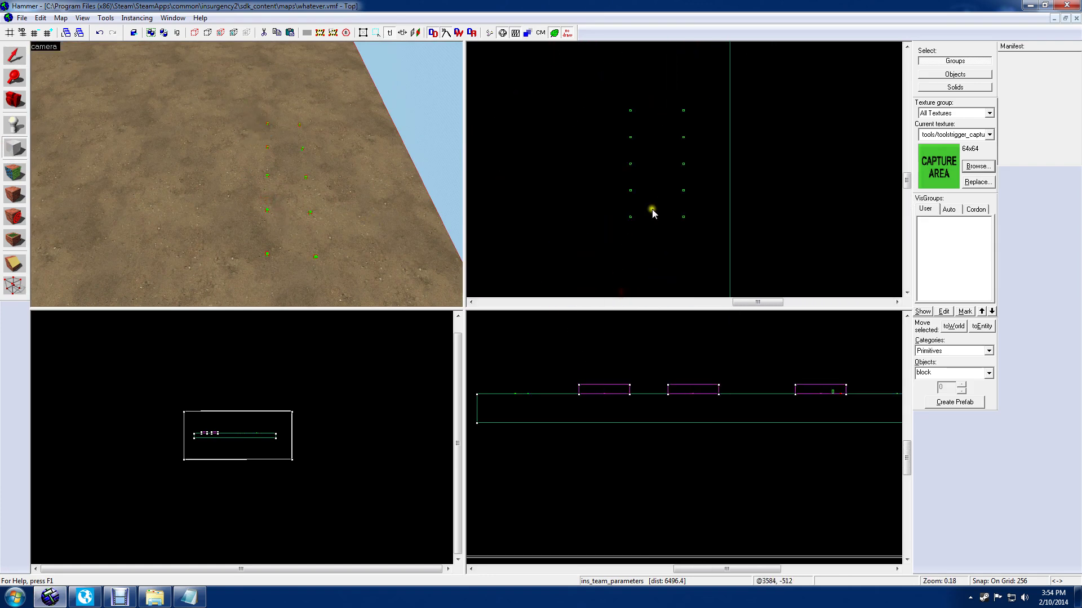
{"action": "left_click_drag", "start_coordinate": [610, 84], "coordinate": [713, 248]}
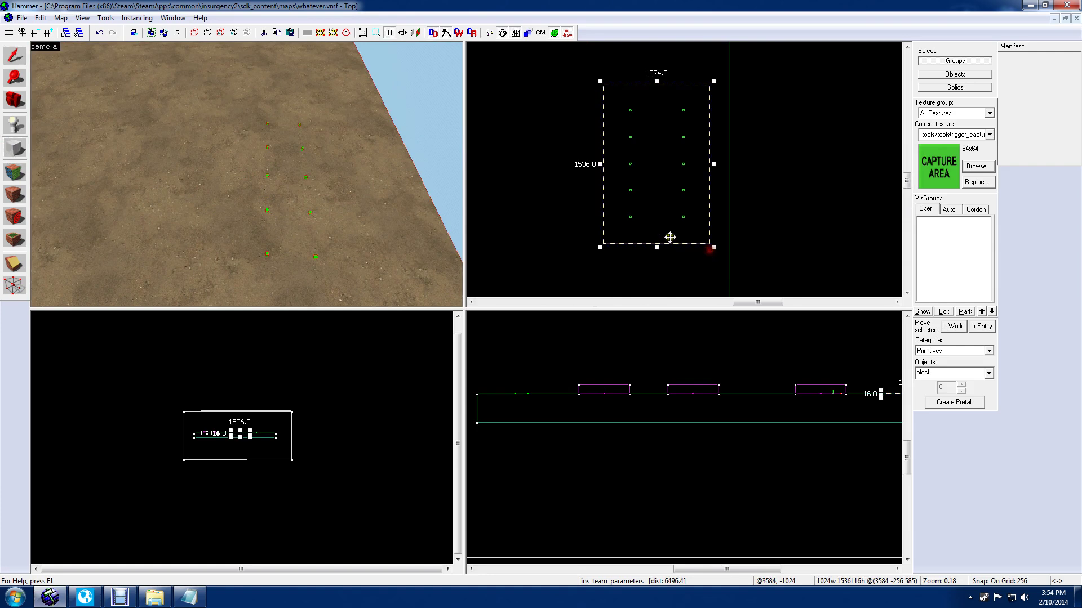
{"action": "scroll", "coordinate": [331, 415], "scroll_direction": "up", "scroll_amount": 2}
{"action": "left_click_drag", "start_coordinate": [876, 422], "coordinate": [687, 418]}
{"action": "key", "text": "Return"}
- Raise the top of the new block so its height is 191 units
{"action": "scroll", "coordinate": [724, 396], "scroll_direction": "up", "scroll_amount": 9}
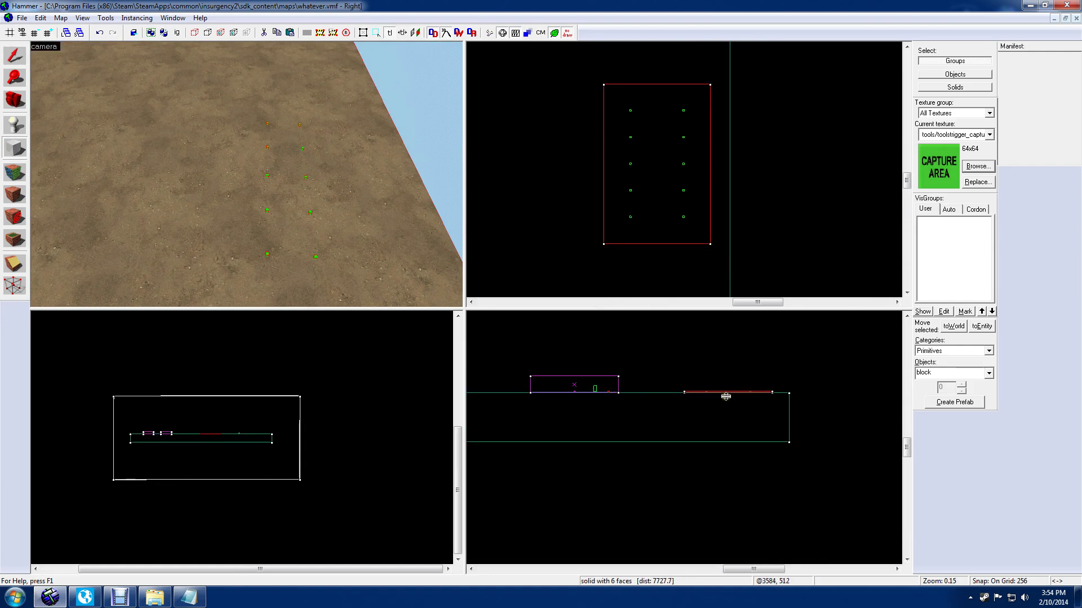
{"action": "left_click", "coordinate": [9, 56]}
{"action": "left_click_drag", "start_coordinate": [731, 377], "coordinate": [731, 323]}
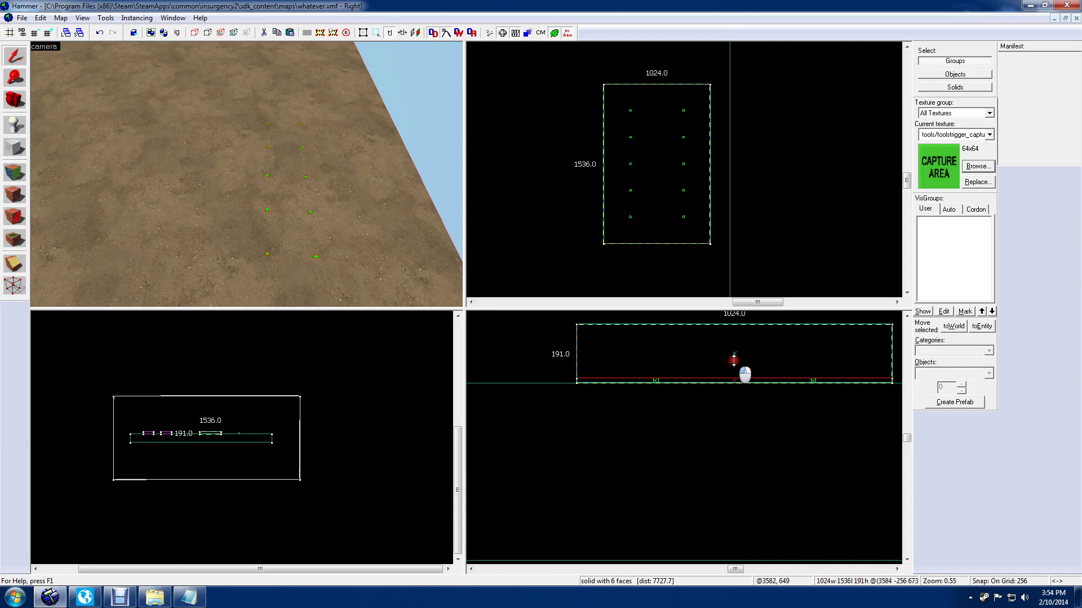
- Apply the tools/toolstrigger_spawnzone texture to every face of the block around the spawn points
{"action": "left_click_drag", "start_coordinate": [247, 175], "coordinate": [247, 174]}
{"action": "key", "text": "w"}
{"action": "key", "text": "w"}
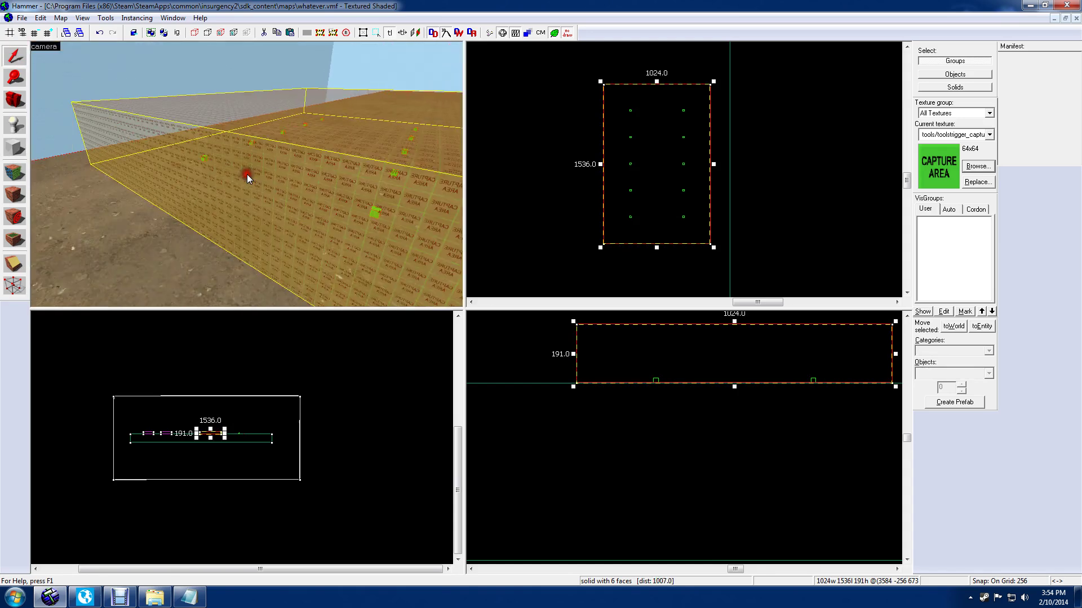
{"action": "left_click", "coordinate": [15, 172]}
{"action": "left_click", "coordinate": [477, 346]}
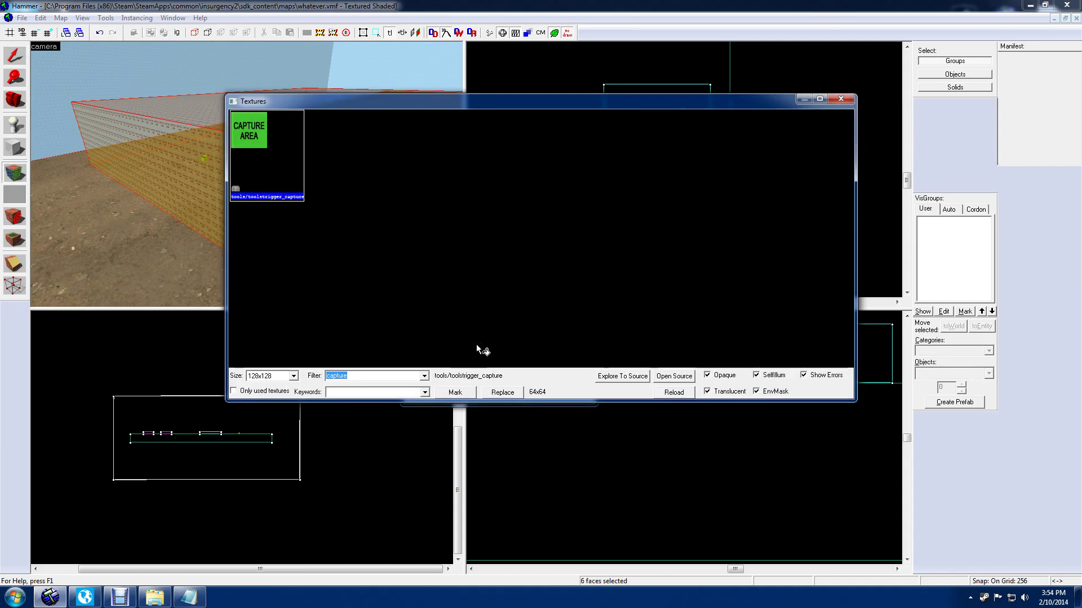
{"action": "type", "text": "spawn"}
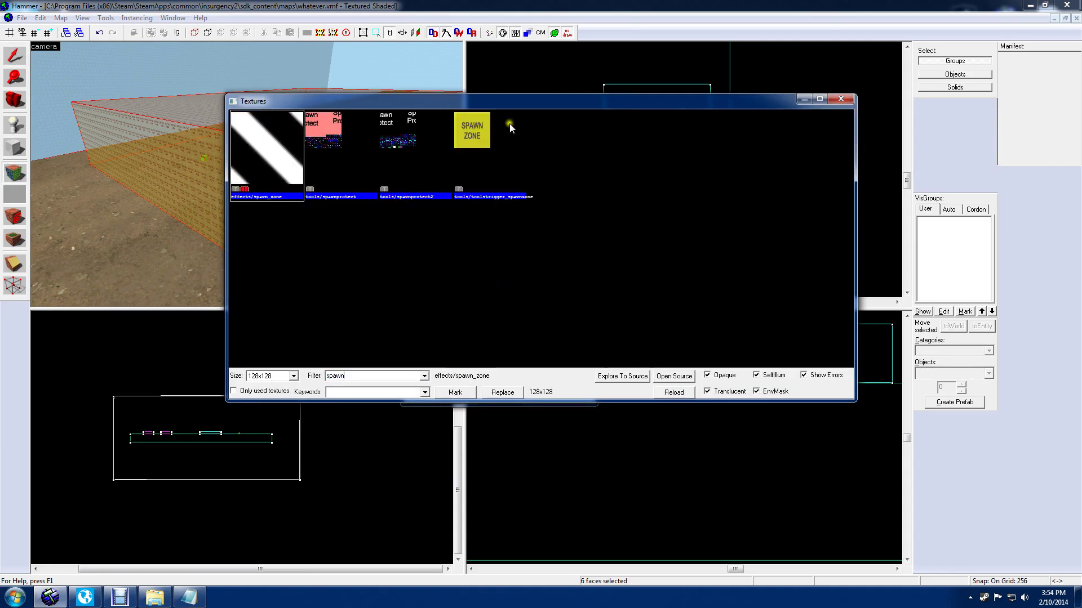
{"action": "double_click", "coordinate": [466, 136]}
{"action": "left_click", "coordinate": [478, 383]}
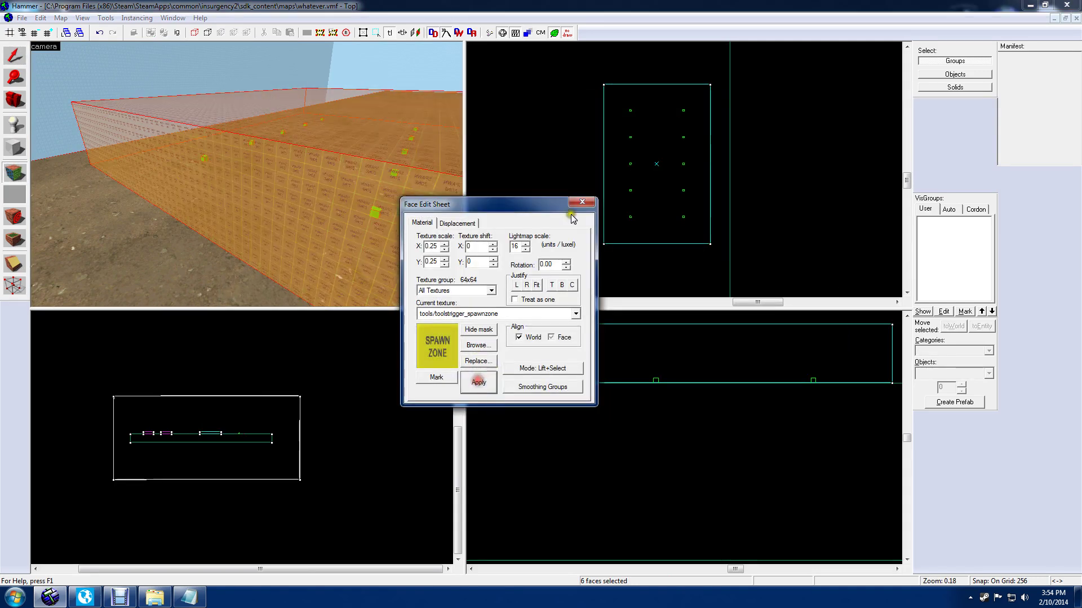
{"action": "left_click", "coordinate": [582, 202]}
- Select the spawn zone block and tie it to an entity
{"action": "left_click", "coordinate": [106, 18]}
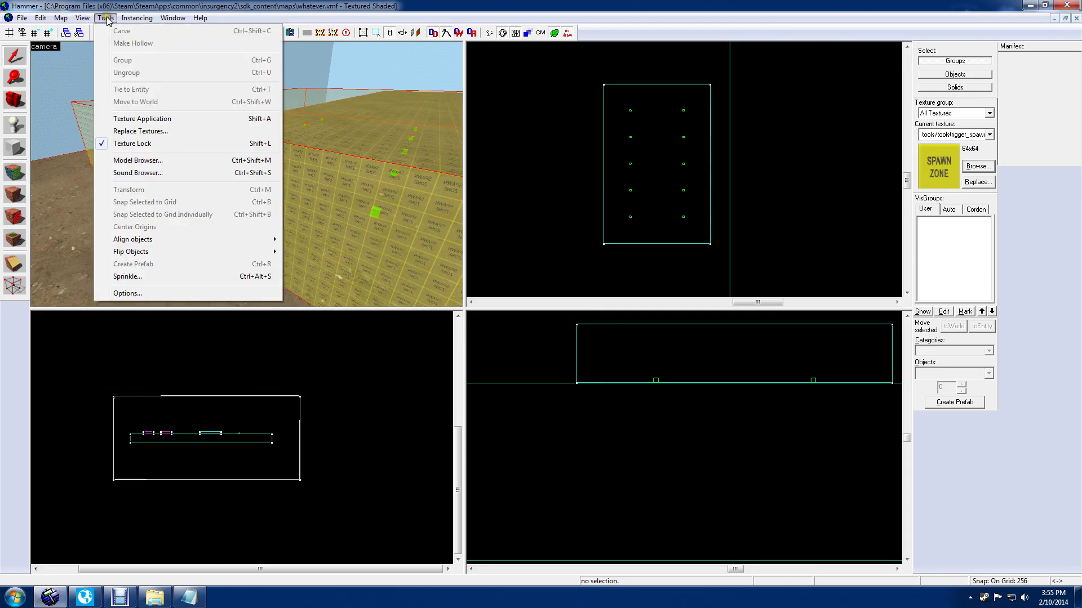
{"action": "left_click", "coordinate": [372, 208]}
{"action": "left_click", "coordinate": [106, 18]}
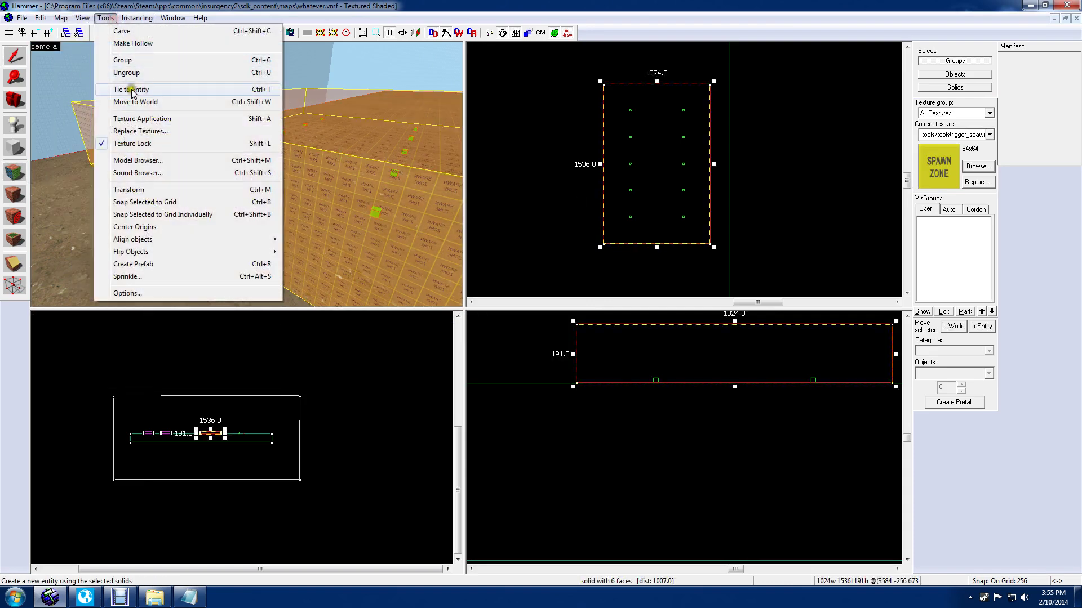
{"action": "left_click", "coordinate": [132, 90]}
- Change the block entity's class to ins_spawnzone and apply it
{"action": "left_click", "coordinate": [411, 211]}
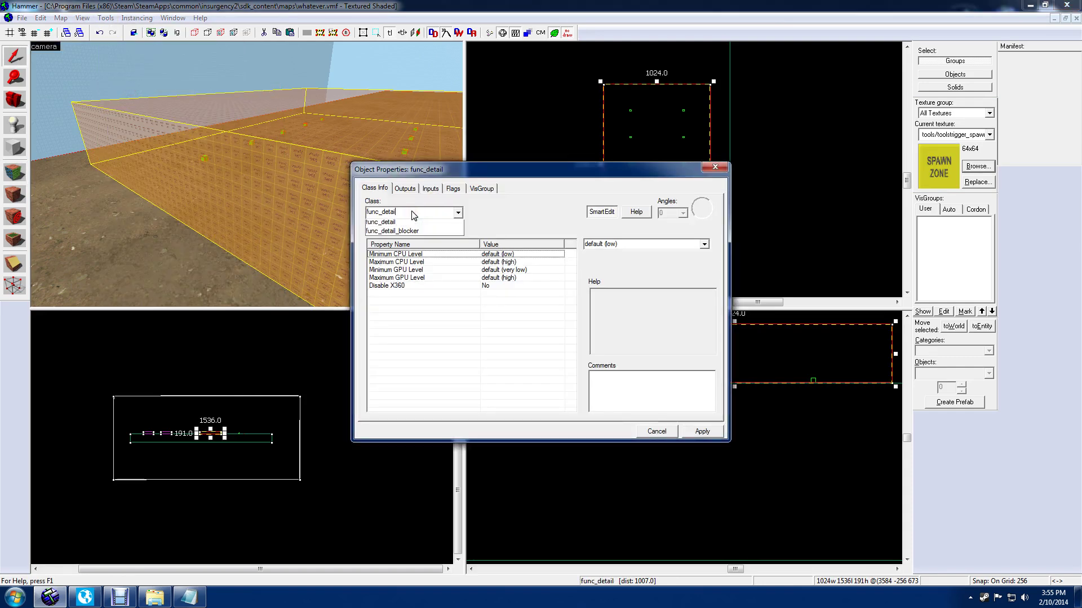
{"action": "key", "text": "BackSpace"}
{"action": "key", "text": "BackSpace"}
{"action": "key", "text": "BackSpace"}
{"action": "key", "text": "BackSpace"}
{"action": "key", "text": "BackSpace"}
{"action": "key", "text": "BackSpace"}
{"action": "key", "text": "BackSpace"}
{"action": "key", "text": "BackSpace"}
{"action": "key", "text": "BackSpace"}
{"action": "key", "text": "BackSpace"}
{"action": "key", "text": "BackSpace"}
{"action": "type", "text": "spawn"}
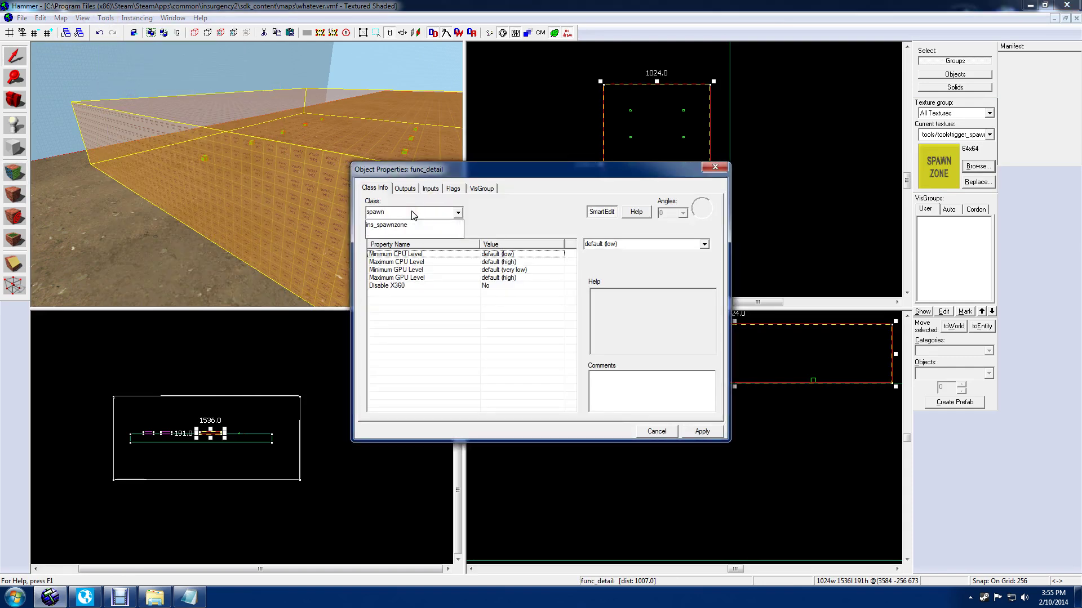
{"action": "left_click", "coordinate": [394, 225]}
{"action": "left_click", "coordinate": [699, 431]}
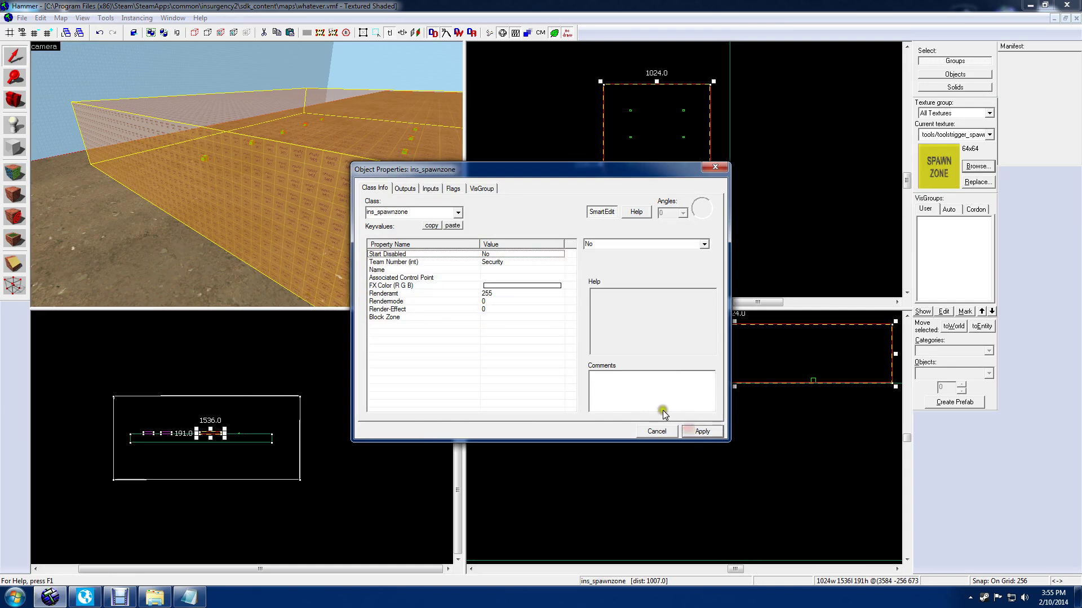
- Compare the spawn zone's team number with that of a spawn point inside it
{"action": "left_click", "coordinate": [391, 263]}
{"action": "scroll", "coordinate": [272, 184], "scroll_direction": "up", "scroll_amount": 2}
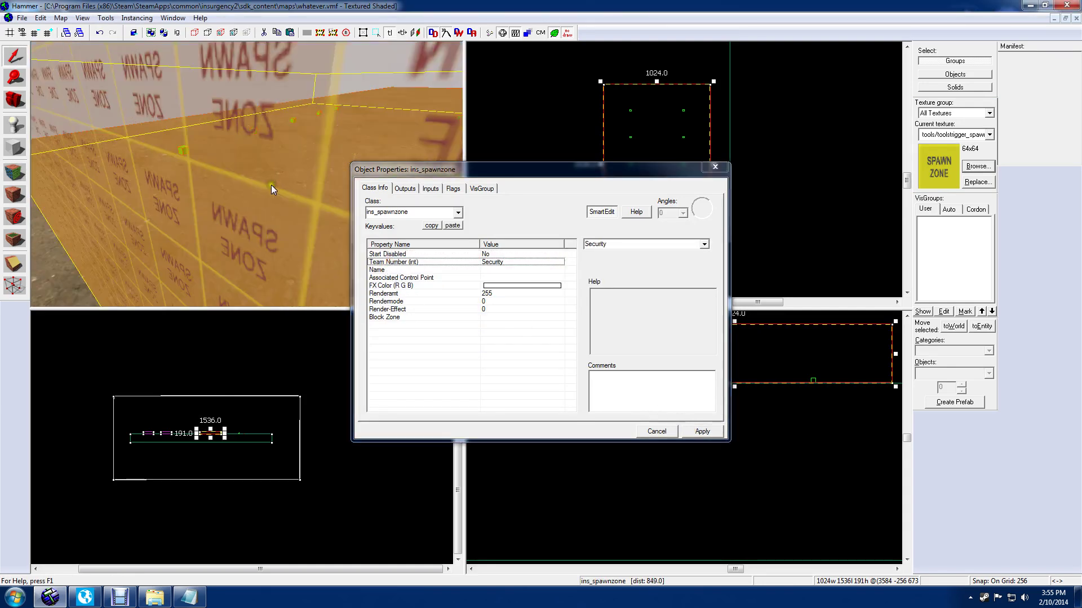
{"action": "left_click", "coordinate": [144, 137]}
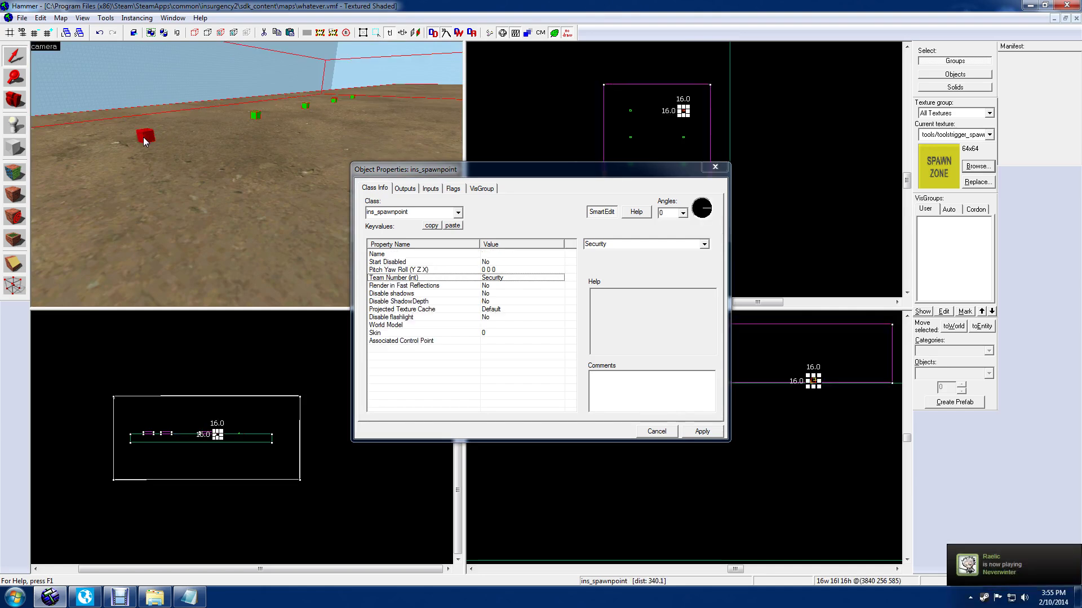
{"action": "scroll", "coordinate": [165, 154], "scroll_direction": "down", "scroll_amount": 2}
{"action": "scroll", "coordinate": [165, 154], "scroll_direction": "down", "scroll_amount": 2}
{"action": "left_click", "coordinate": [235, 142]}
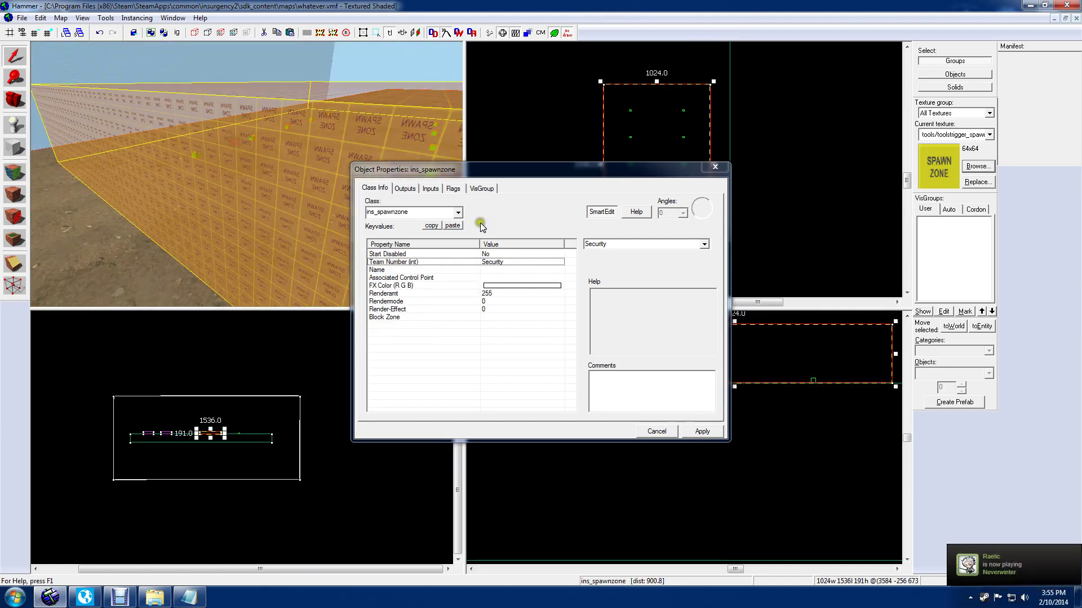
- Name the spawn zone entity spawnzone_1, apply the name and close its properties
{"action": "left_click", "coordinate": [387, 270]}
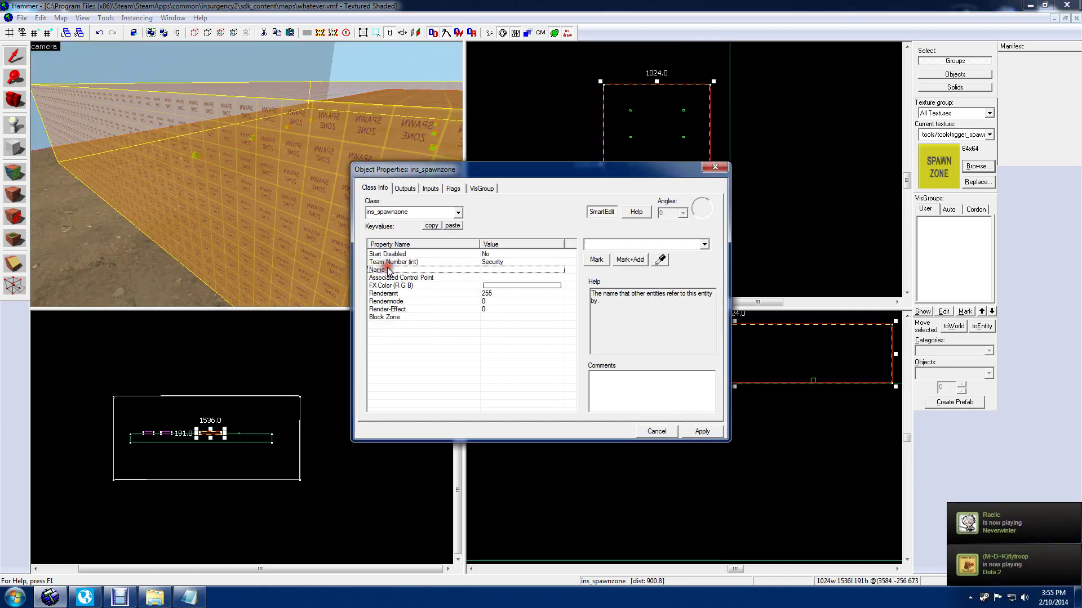
{"action": "left_click", "coordinate": [593, 245]}
{"action": "type", "text": "spawn"}
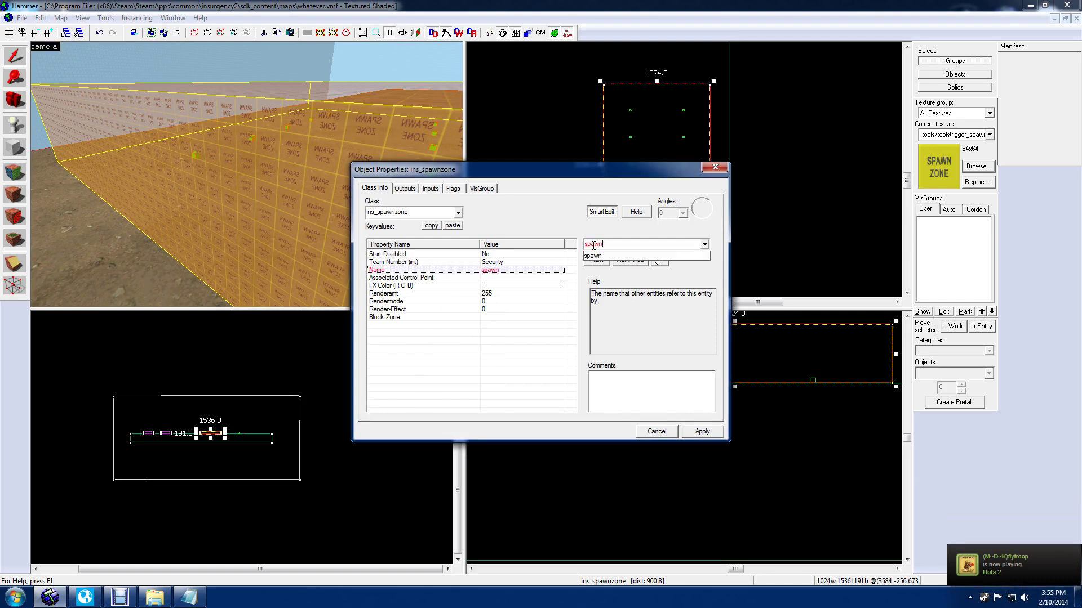
{"action": "type", "text": "zone_1"}
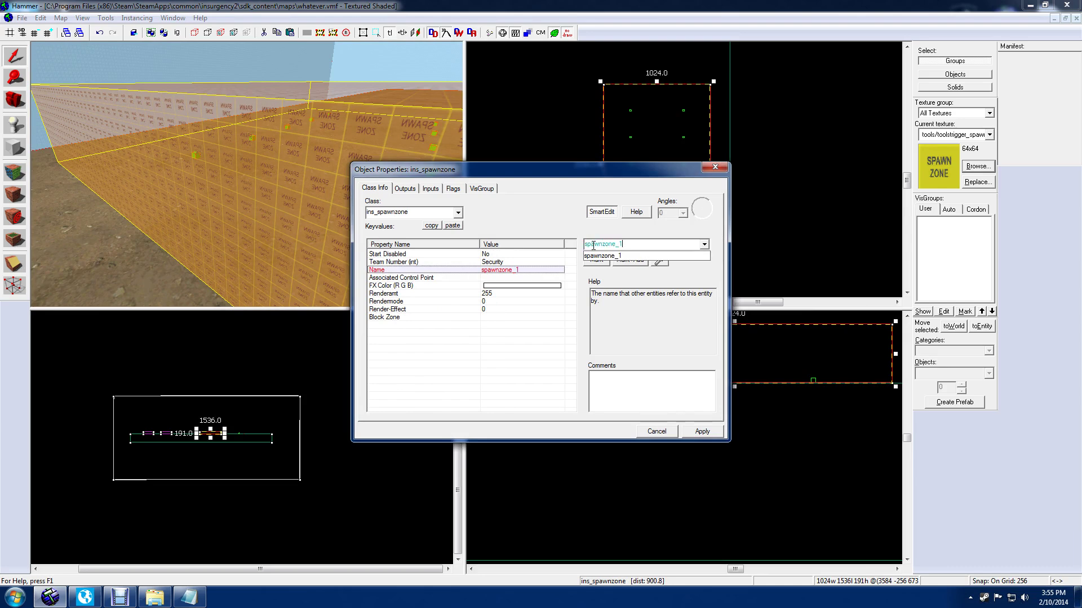
{"action": "left_click", "coordinate": [699, 431]}
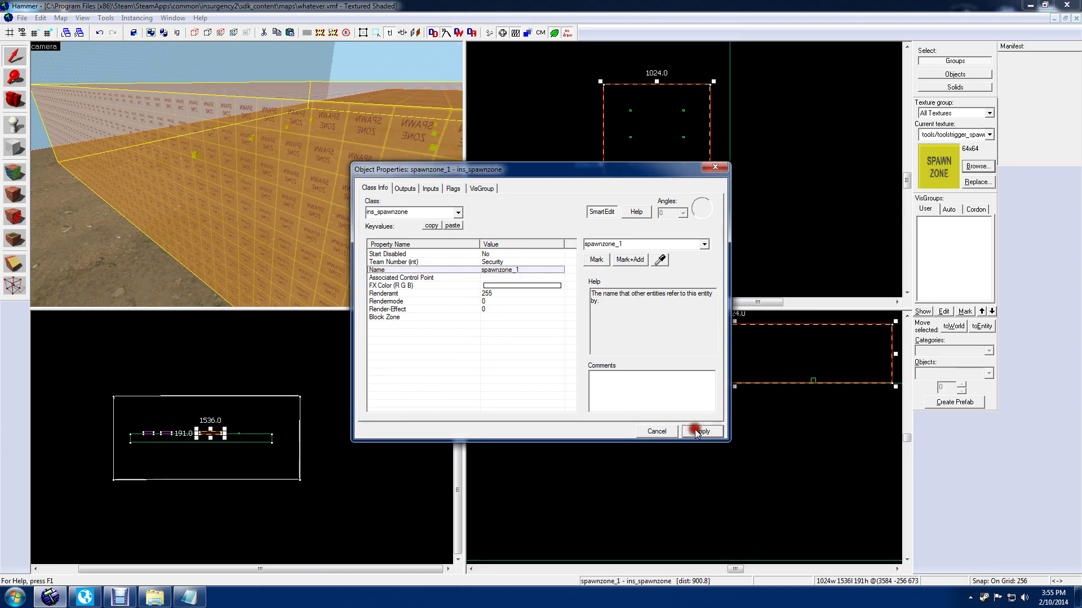
{"action": "left_click", "coordinate": [655, 432]}
- Compare the spawn zone's name with the spawnzones entry in the whatever text file in Notepad
{"action": "scroll", "coordinate": [401, 244], "scroll_direction": "down", "scroll_amount": 3}
{"action": "left_click", "coordinate": [189, 597]}
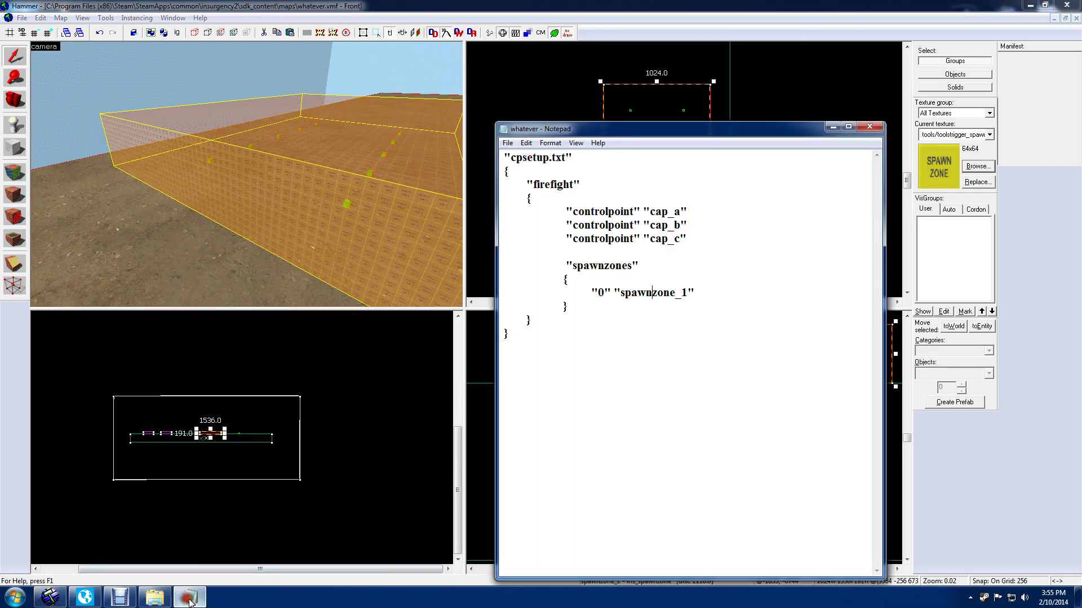
{"action": "left_click", "coordinate": [191, 598]}
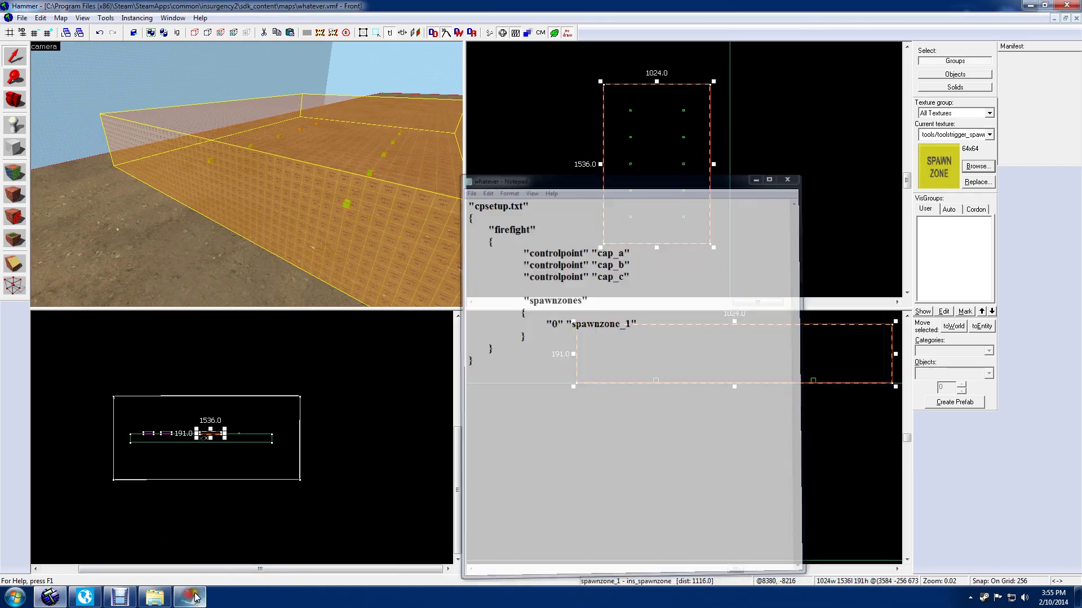
- Duplicate the spawnzone_1 block, place the copy around the other team's spawn points across the map, and leave nothing selected
{"action": "left_click_drag", "start_coordinate": [345, 279], "coordinate": [408, 134]}
{"action": "scroll", "coordinate": [414, 134], "scroll_direction": "down", "scroll_amount": 6}
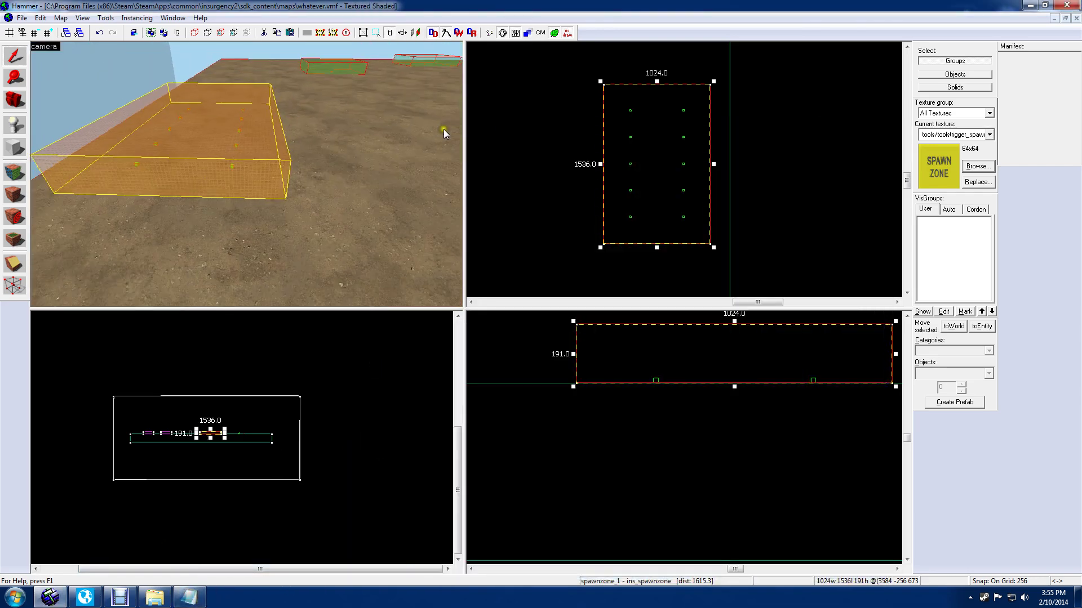
{"action": "left_click_drag", "start_coordinate": [388, 198], "coordinate": [244, 174]}
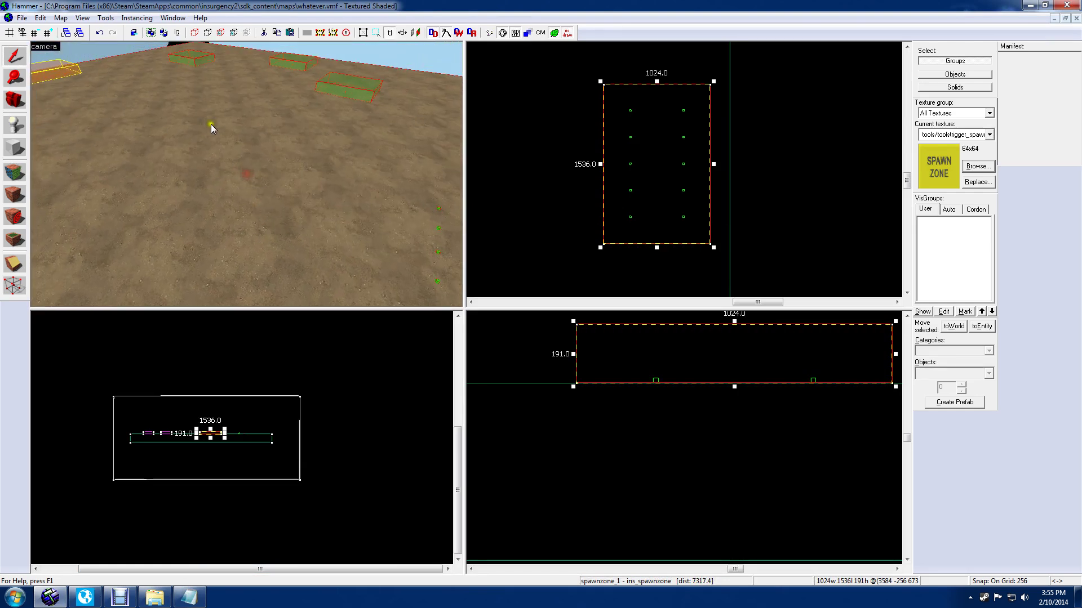
{"action": "left_click_drag", "start_coordinate": [659, 189], "coordinate": [498, 166]}
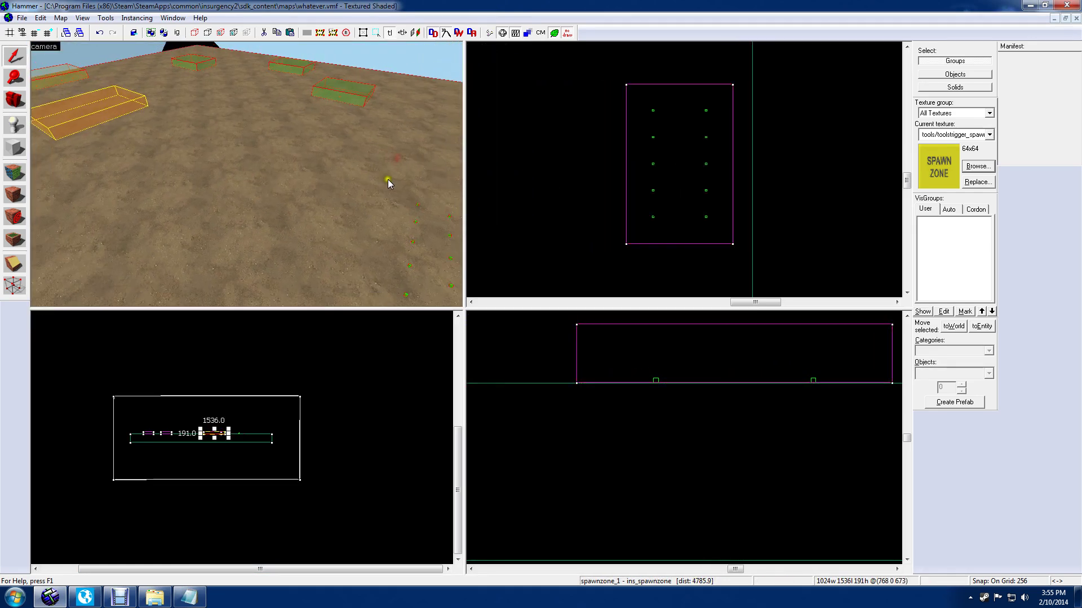
{"action": "scroll", "coordinate": [569, 188], "scroll_direction": "down", "scroll_amount": 4}
{"action": "middle_click_drag", "start_coordinate": [481, 194], "coordinate": [622, 214]}
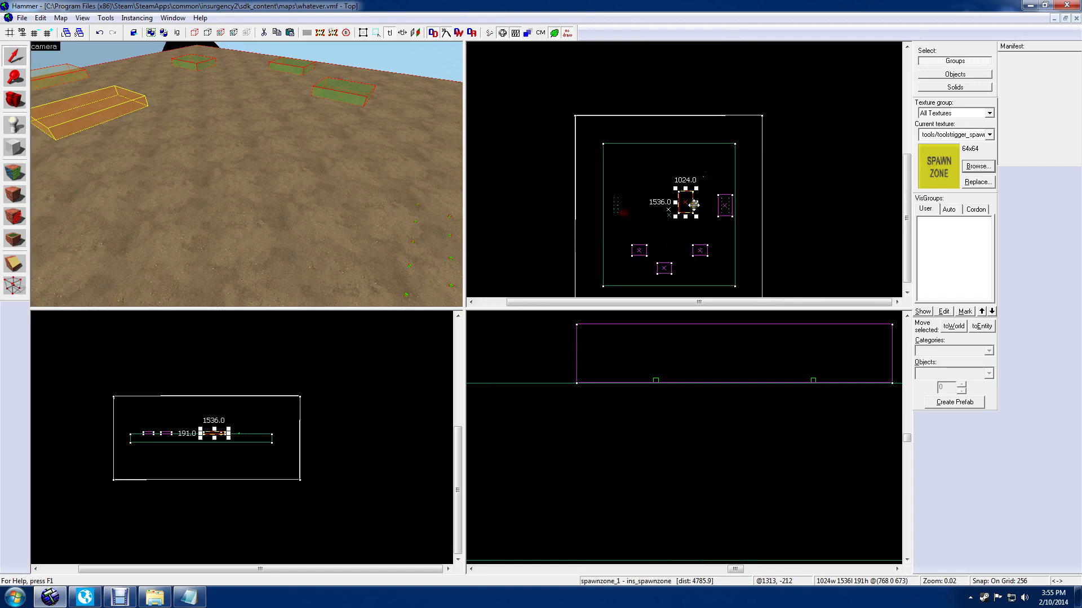
{"action": "left_click_drag", "start_coordinate": [686, 203], "coordinate": [618, 206]}
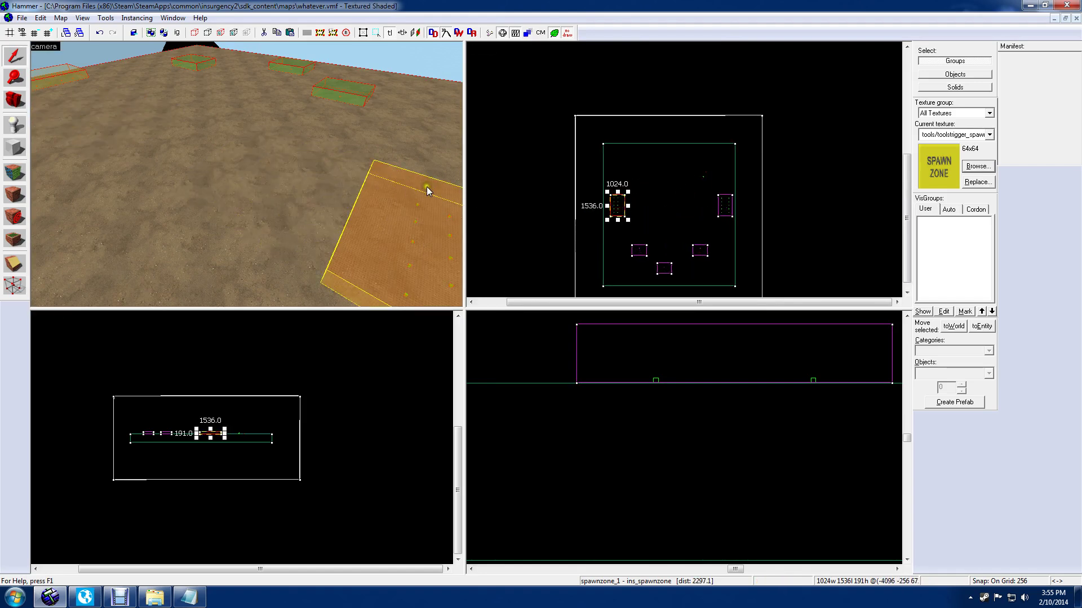
{"action": "left_click", "coordinate": [339, 156]}
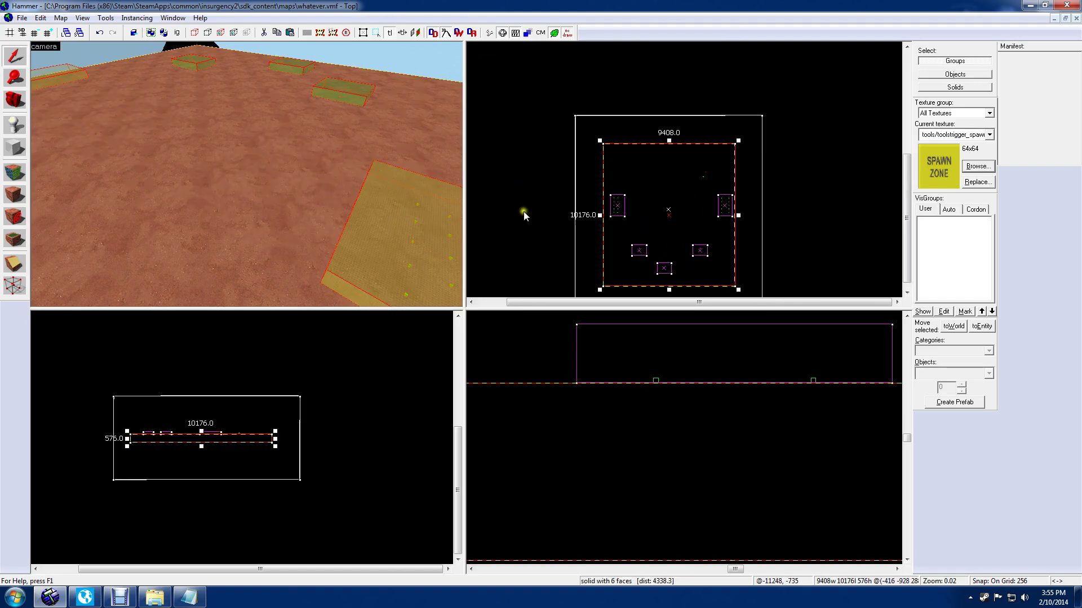
{"action": "left_click", "coordinate": [807, 148]}
- Compile the map with BSP, VIS and RAD all set to Normal, without running the game after compiling
{"action": "left_click_drag", "start_coordinate": [296, 164], "coordinate": [248, 174]}
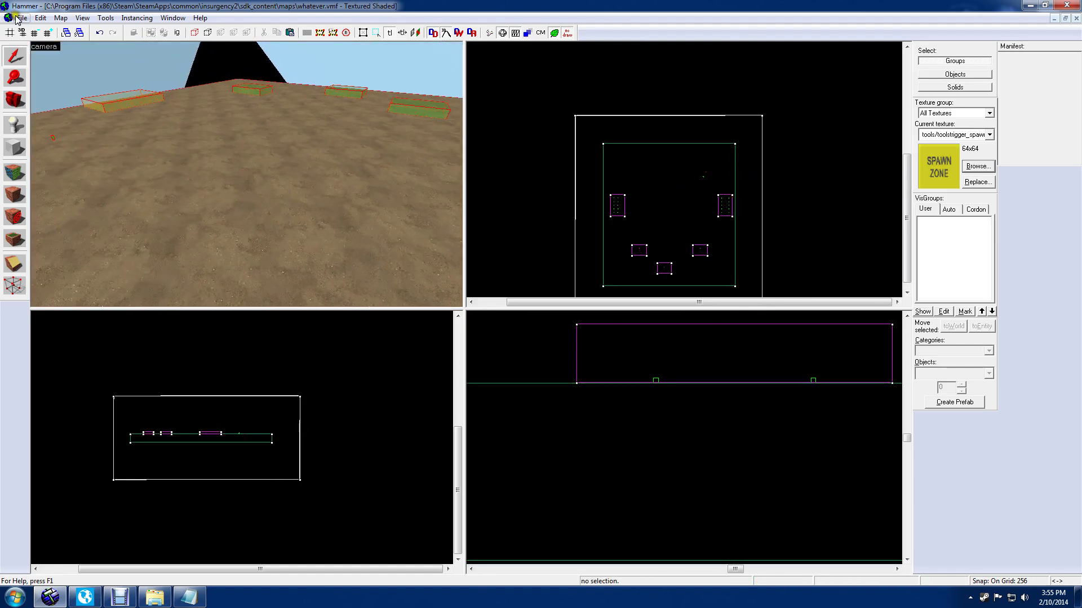
{"action": "left_click", "coordinate": [22, 17]}
{"action": "left_click", "coordinate": [85, 157]}
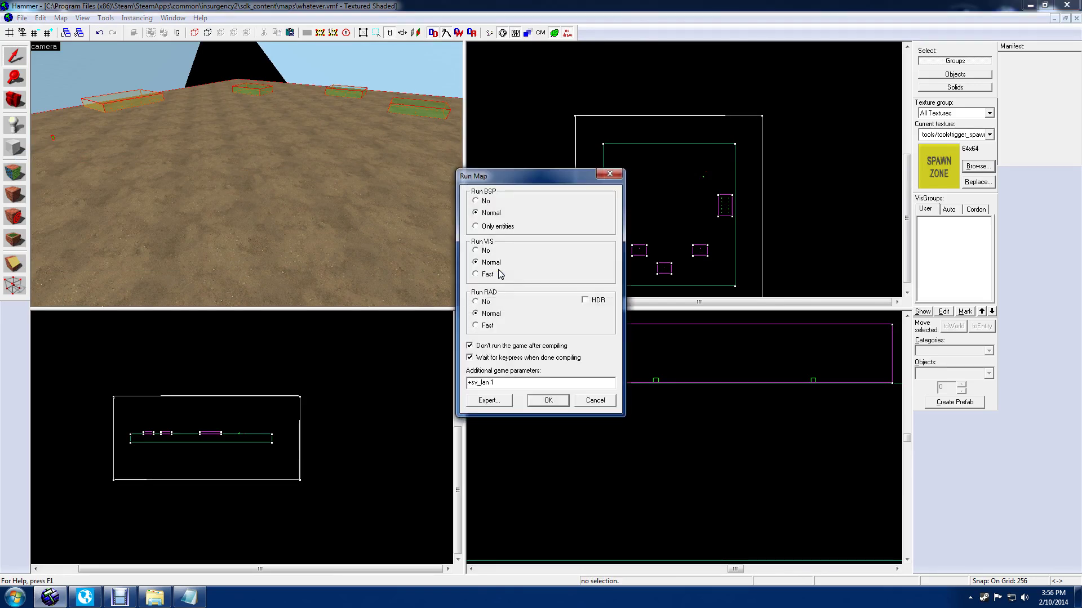
{"action": "left_click", "coordinate": [546, 400]}
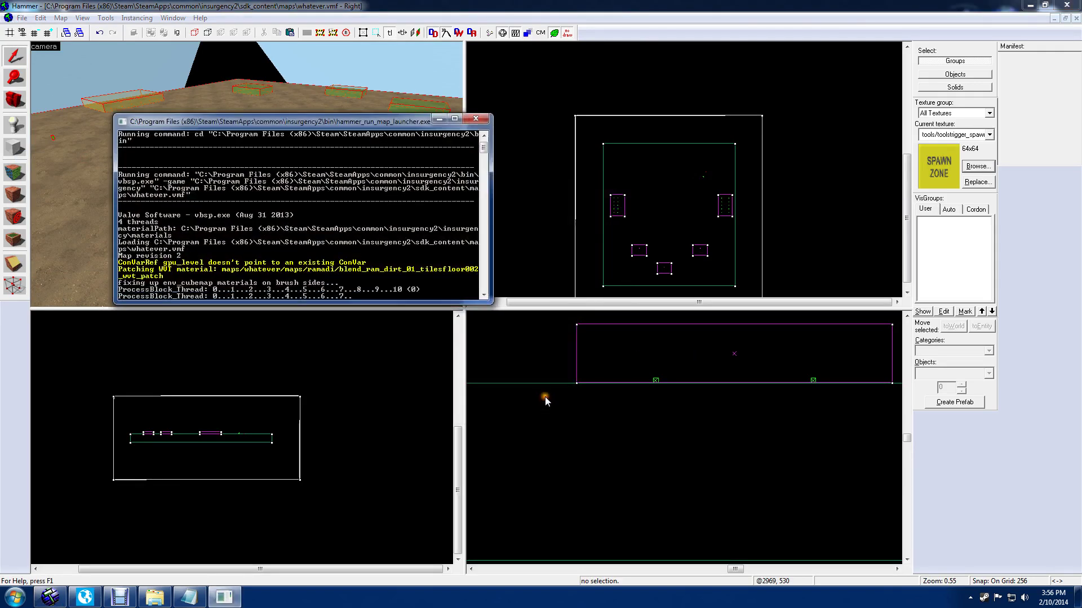
- Switch to the whatever text file in Notepad, save it and close it
{"action": "left_click", "coordinate": [190, 596]}
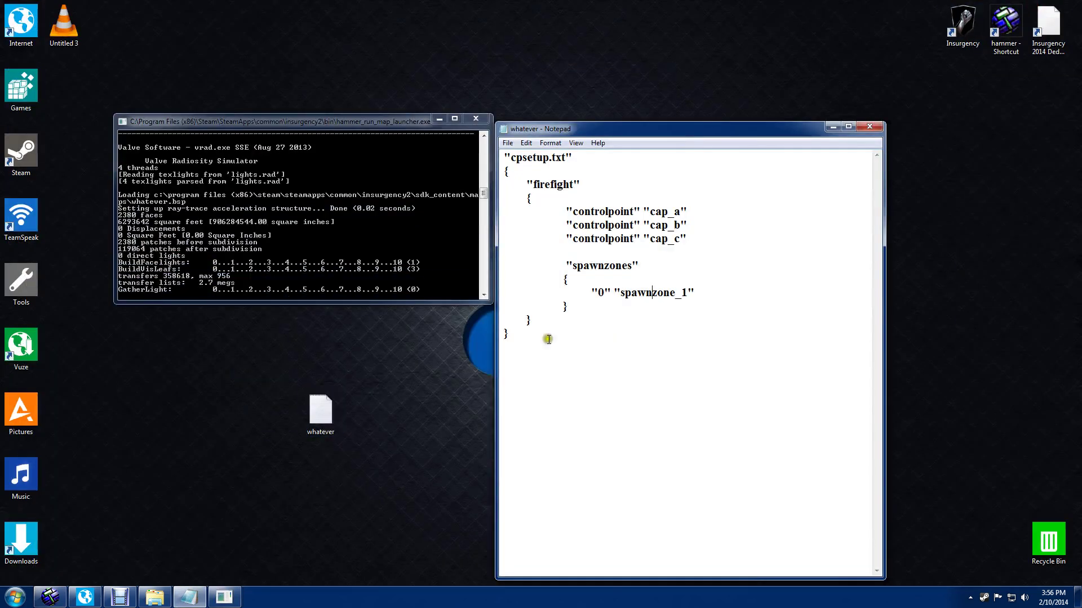
{"action": "left_click_drag", "start_coordinate": [546, 348], "coordinate": [507, 154]}
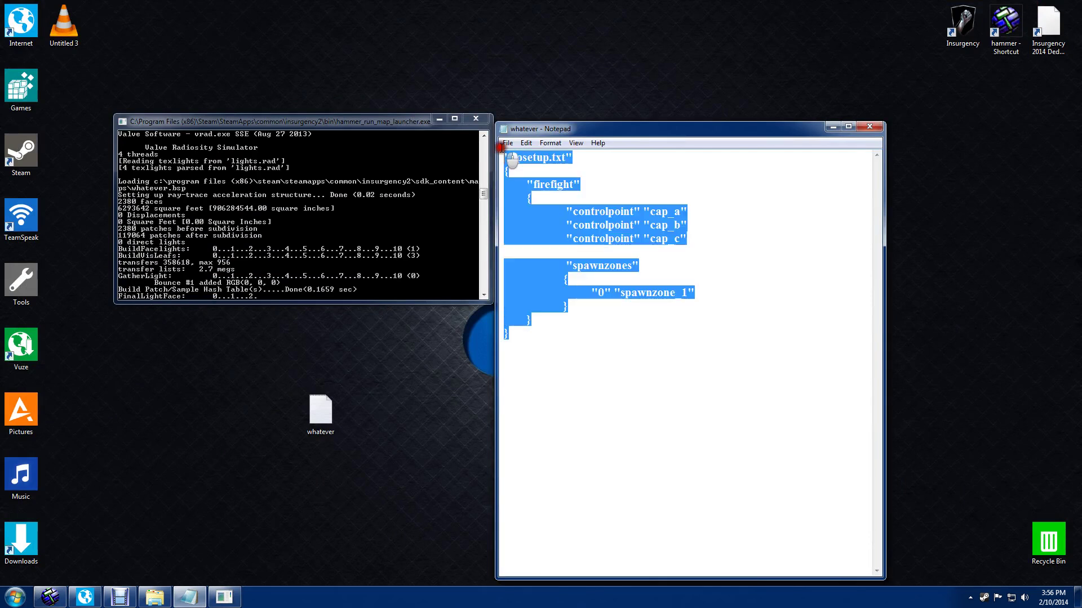
{"action": "left_click", "coordinate": [555, 333]}
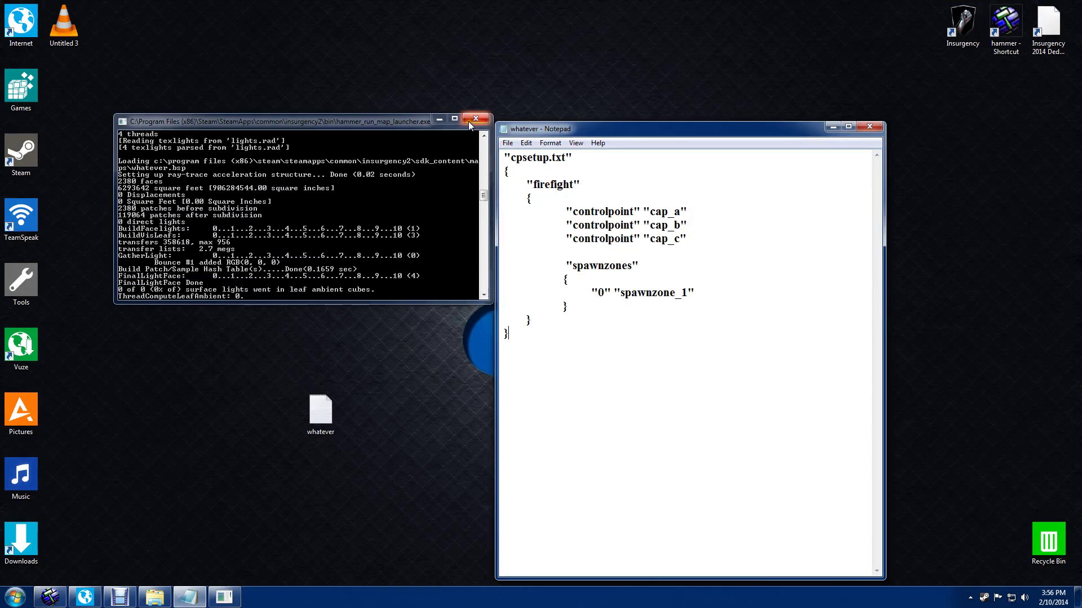
{"action": "left_click", "coordinate": [507, 143]}
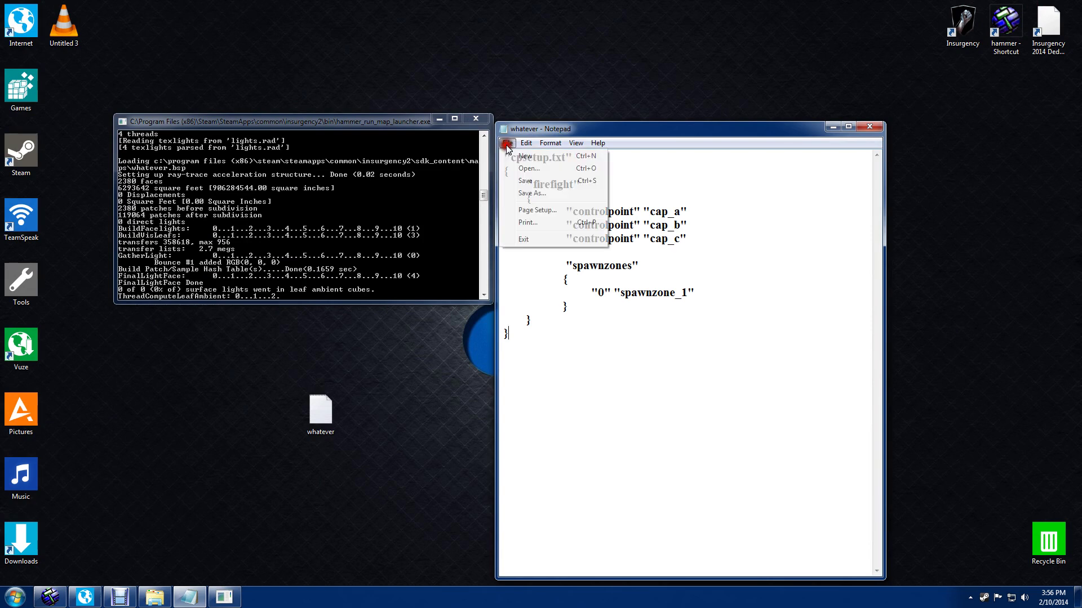
{"action": "left_click", "coordinate": [529, 174]}
{"action": "left_click", "coordinate": [881, 130]}
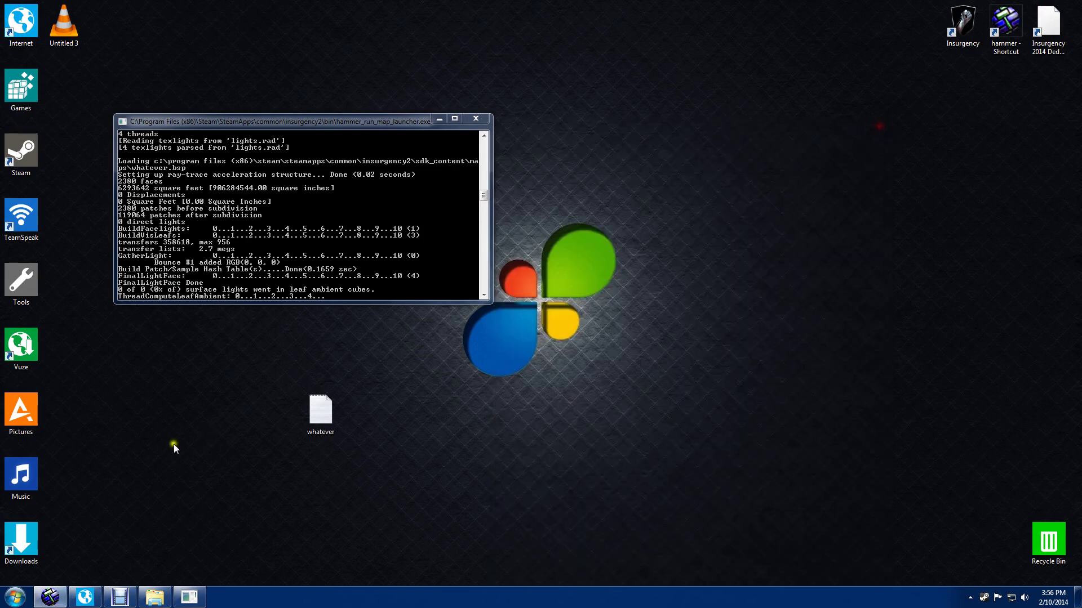
- Open the Steam folder inside Program Files (x86) on the C: drive in Windows Explorer
{"action": "left_click", "coordinate": [5, 602]}
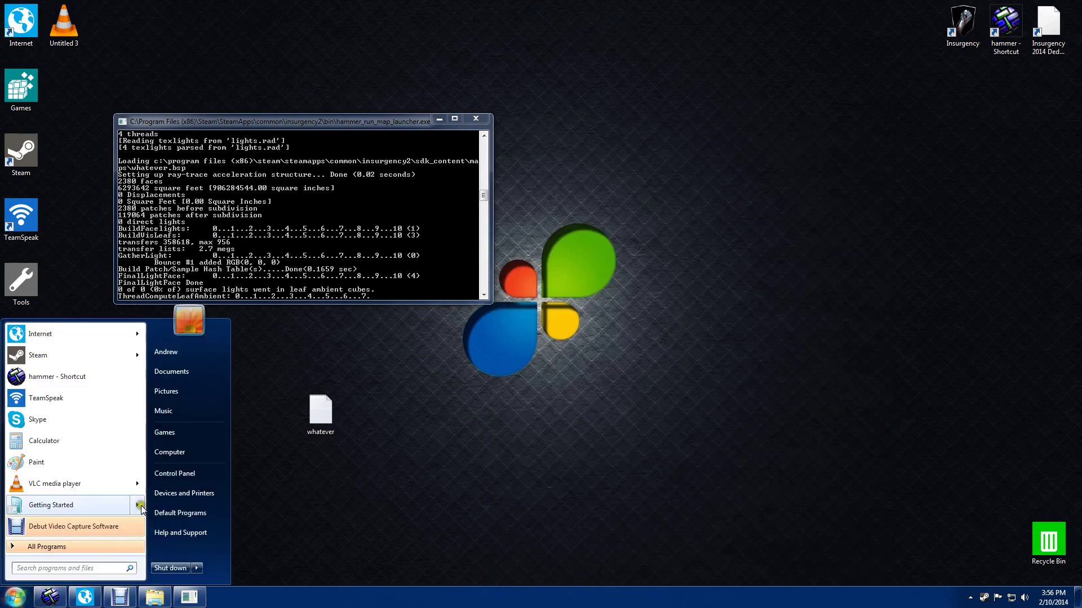
{"action": "left_click", "coordinate": [175, 452]}
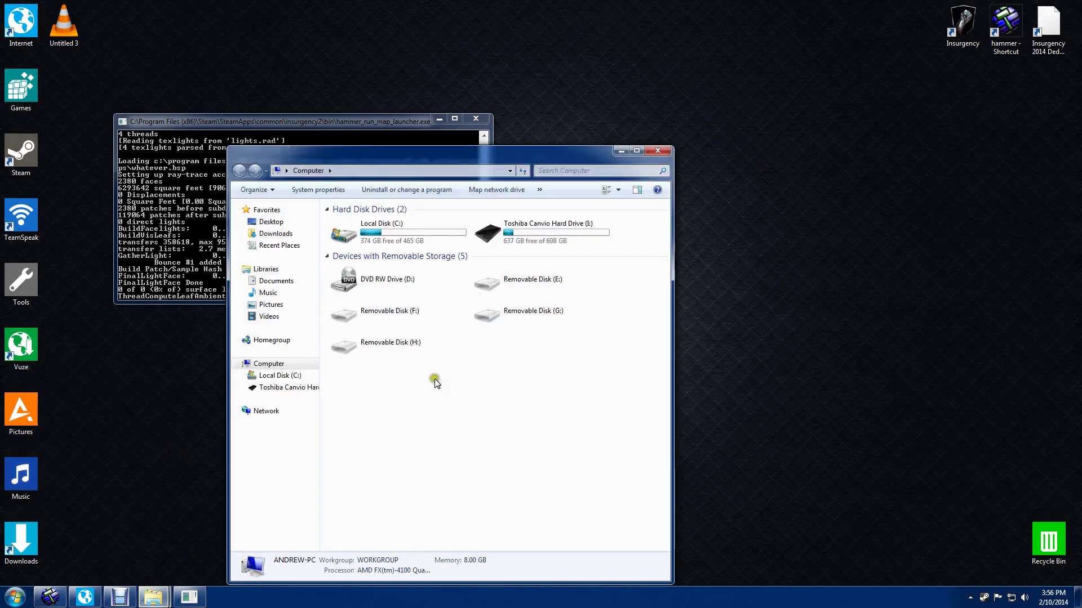
{"action": "left_click", "coordinate": [282, 375]}
{"action": "double_click", "coordinate": [376, 297]}
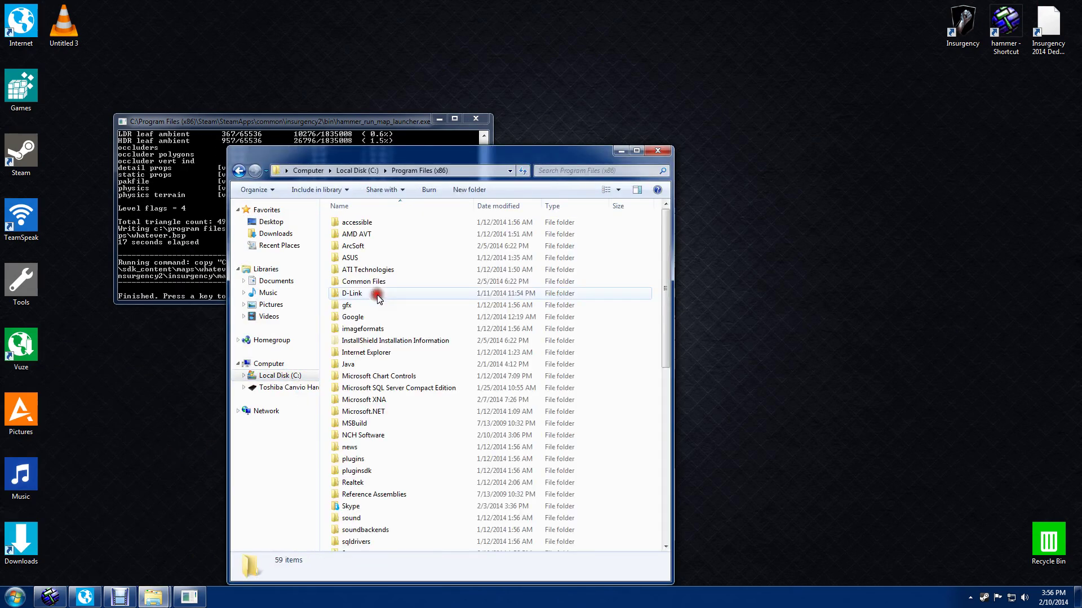
{"action": "left_click", "coordinate": [366, 526]}
{"action": "scroll", "coordinate": [368, 524], "scroll_direction": "down", "scroll_amount": 2}
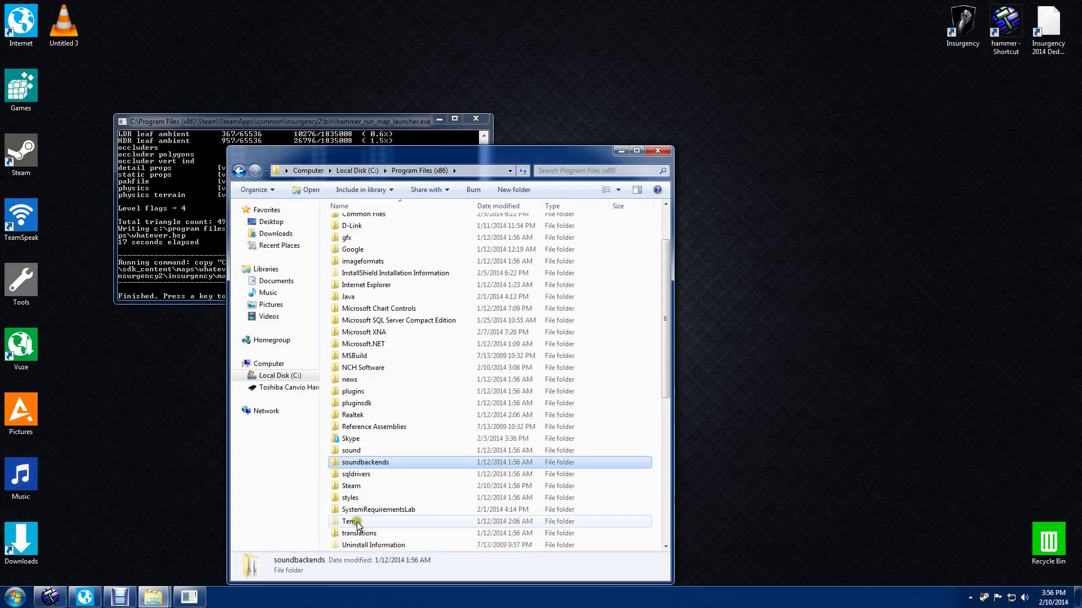
{"action": "double_click", "coordinate": [359, 487]}
- Open the SteamApps\common\insurgency2\insurgency\maps folder and locate the compiled whatever.bsp
{"action": "double_click", "coordinate": [359, 435]}
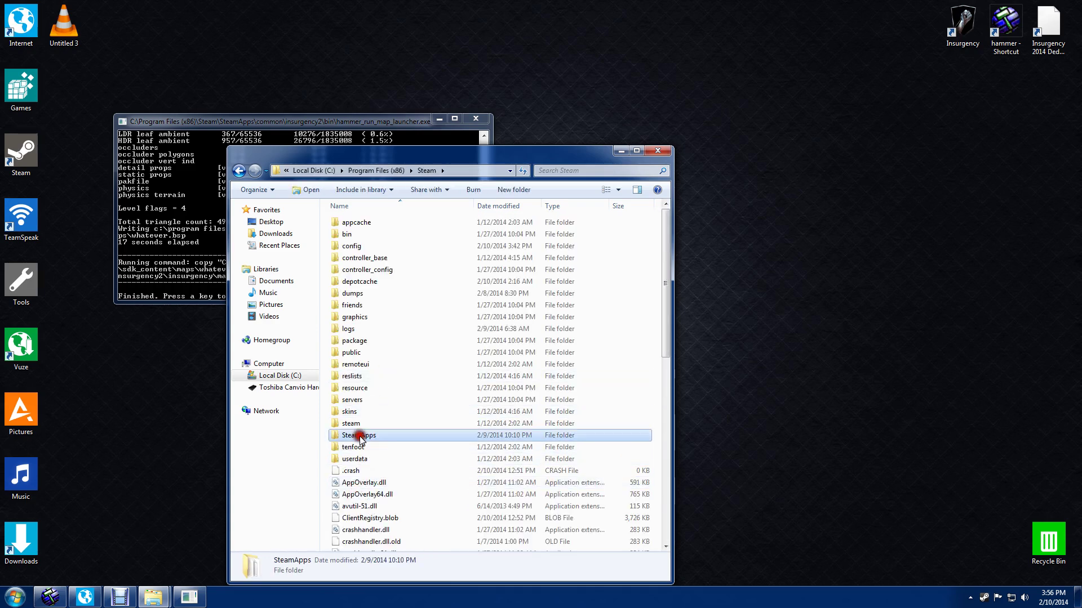
{"action": "double_click", "coordinate": [361, 222]}
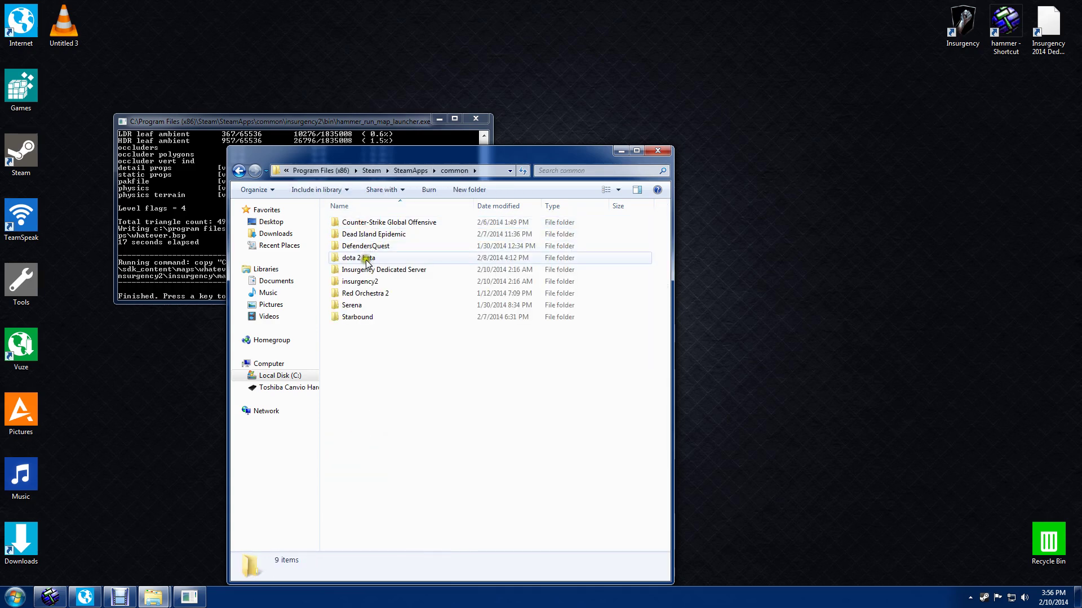
{"action": "double_click", "coordinate": [360, 281]}
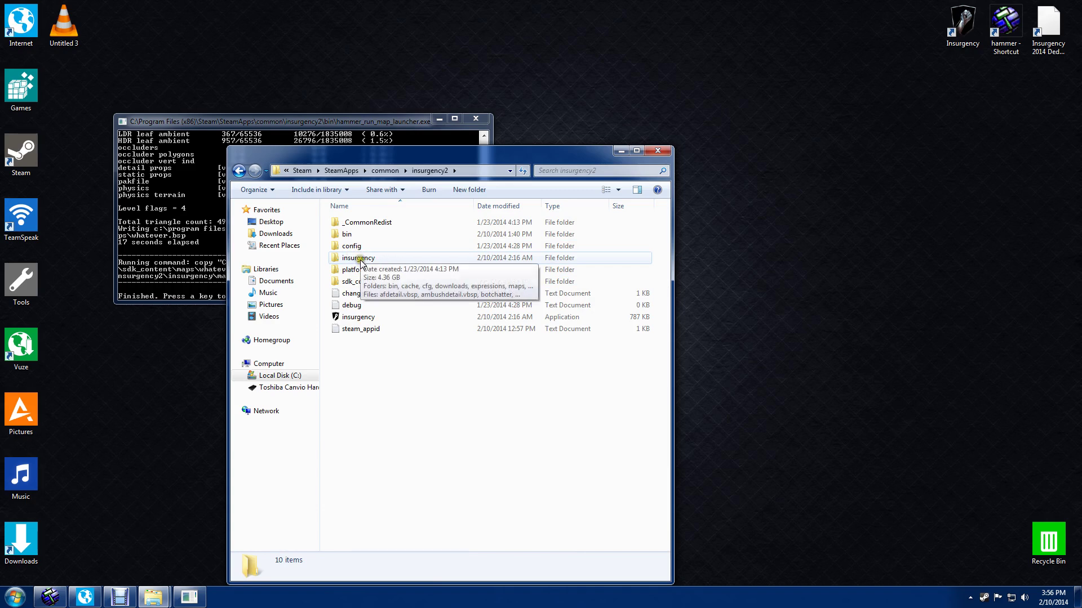
{"action": "double_click", "coordinate": [359, 258]}
{"action": "double_click", "coordinate": [356, 281]}
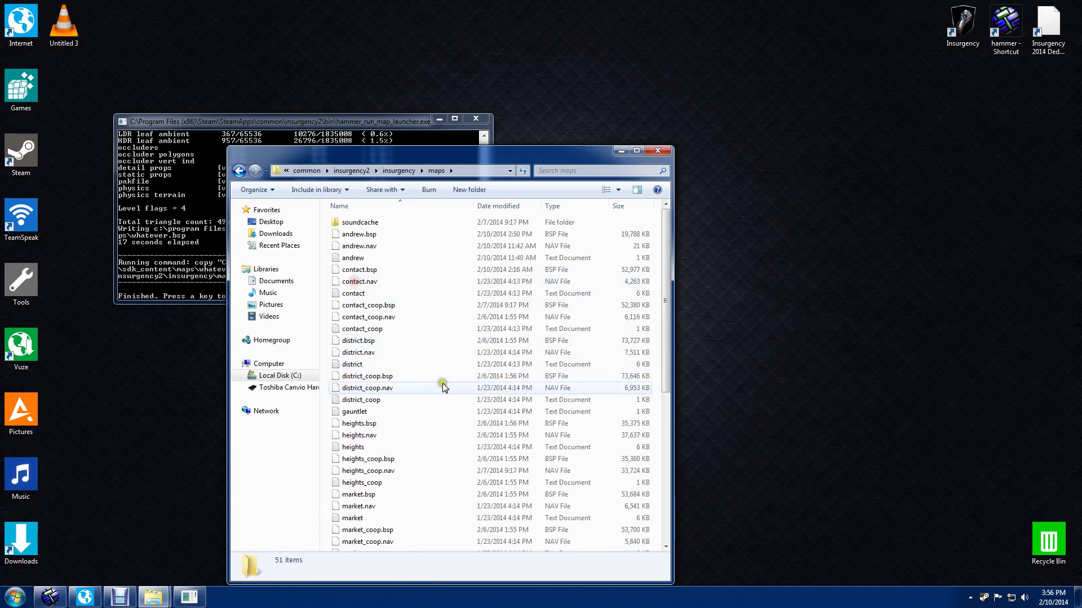
{"action": "scroll", "coordinate": [442, 383], "scroll_direction": "down", "scroll_amount": 7}
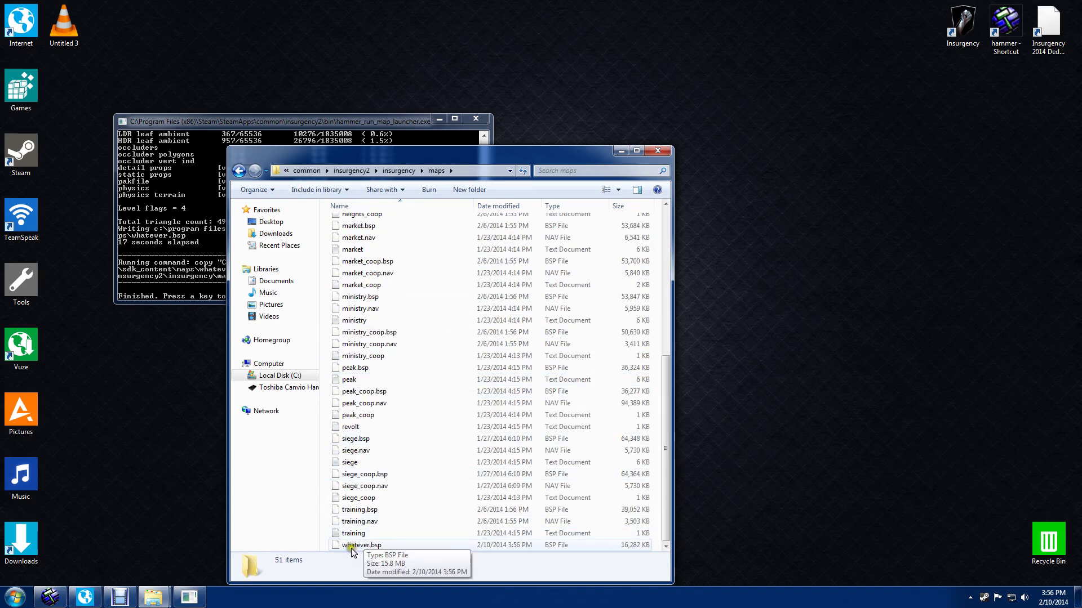
- Close the finished compile window and move the whatever text file from the desktop into the maps folder
{"action": "left_click_drag", "start_coordinate": [454, 162], "coordinate": [821, 109]}
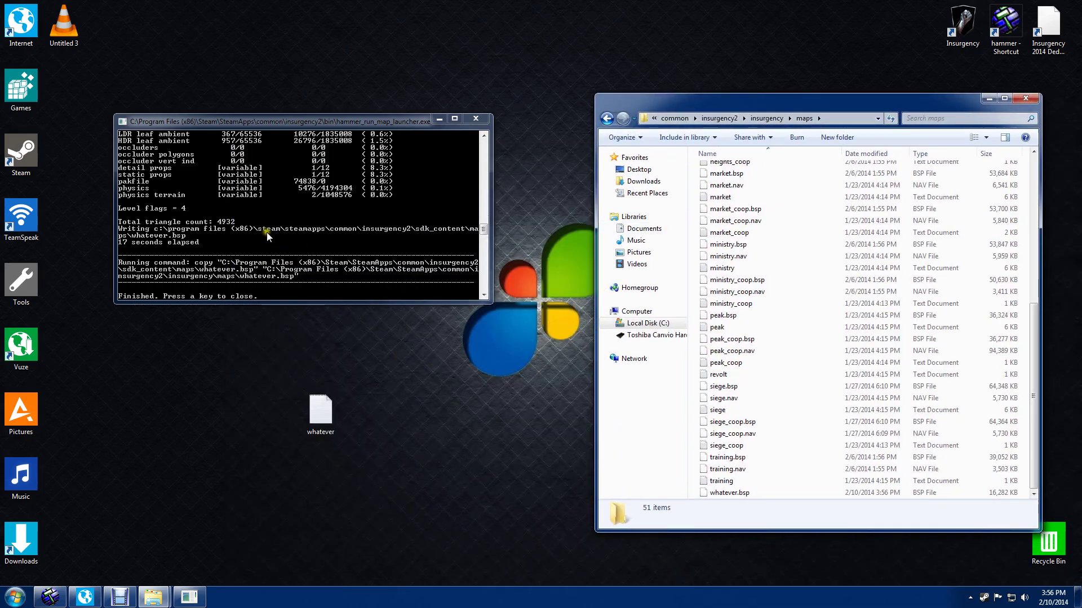
{"action": "left_click", "coordinate": [284, 231]}
{"action": "key", "text": "Return"}
{"action": "left_click_drag", "start_coordinate": [320, 410], "coordinate": [691, 406]}
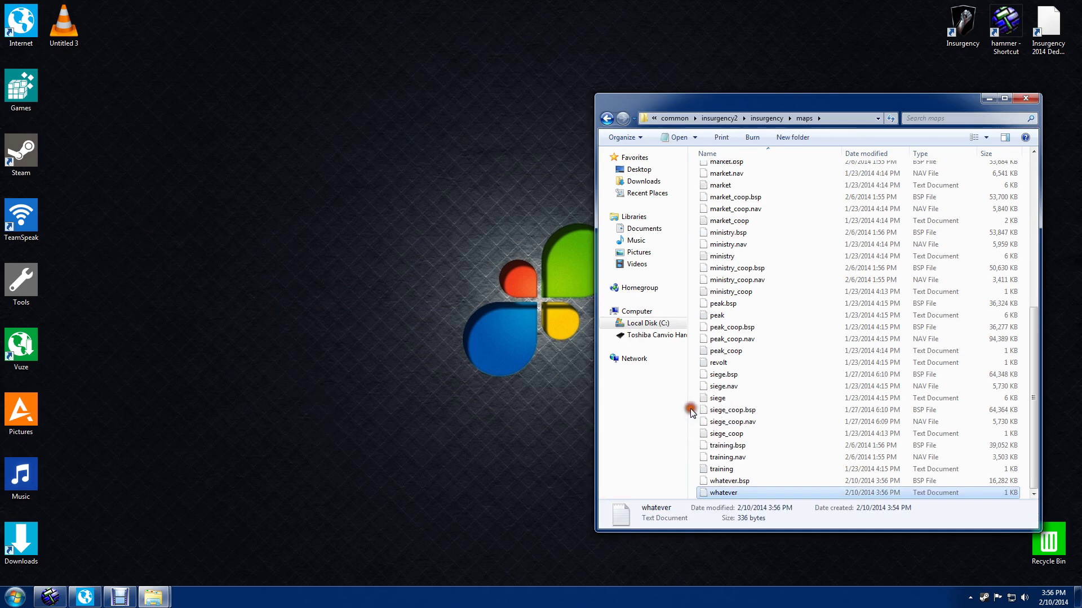
- Compare the file names of the compiled whatever.bsp map and the whatever text file
{"action": "left_click", "coordinate": [738, 480]}
{"action": "left_click", "coordinate": [733, 493]}
{"action": "left_click", "coordinate": [738, 479]}
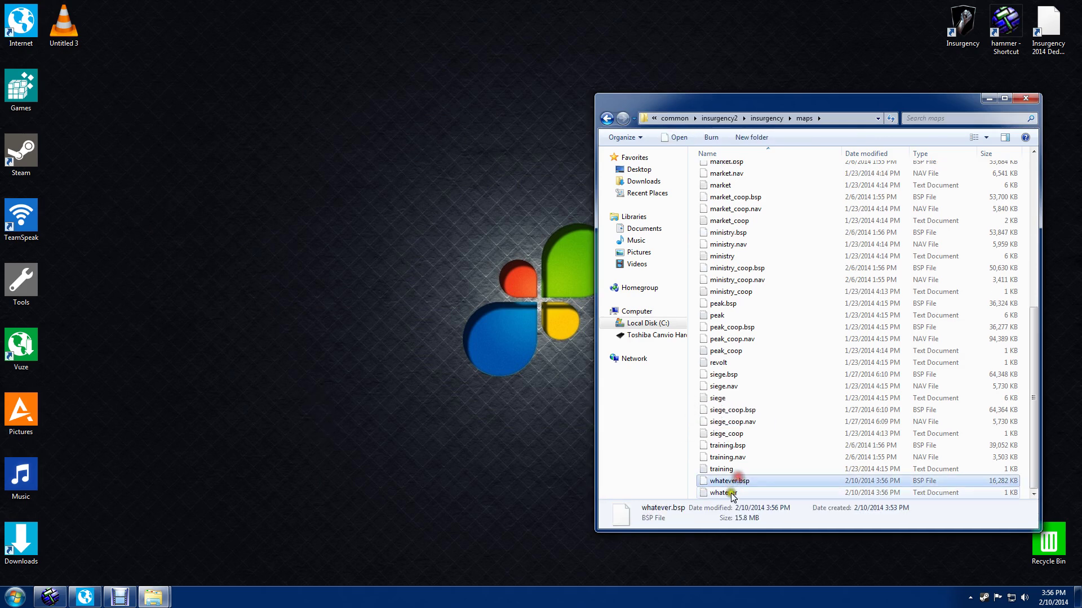
{"action": "left_click", "coordinate": [732, 494]}
{"action": "left_click", "coordinate": [732, 480]}
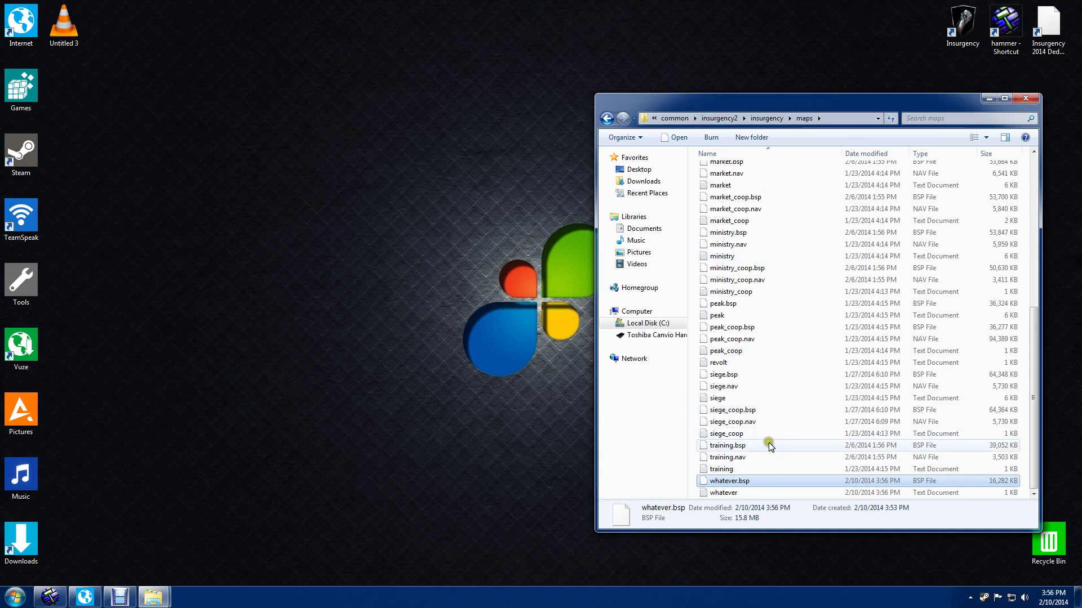
- Open the whatever text file from the maps folder, review its cpsetup contents and close it
{"action": "double_click", "coordinate": [724, 493]}
{"action": "left_click_drag", "start_coordinate": [569, 341], "coordinate": [495, 150]}
{"action": "left_click", "coordinate": [618, 332]}
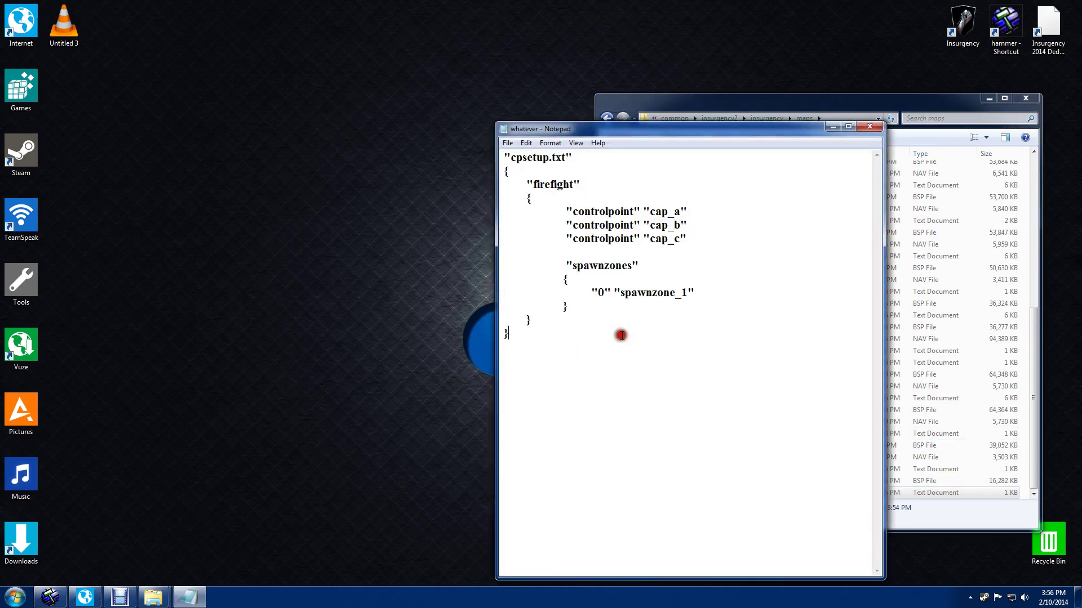
{"action": "left_click", "coordinate": [867, 128]}
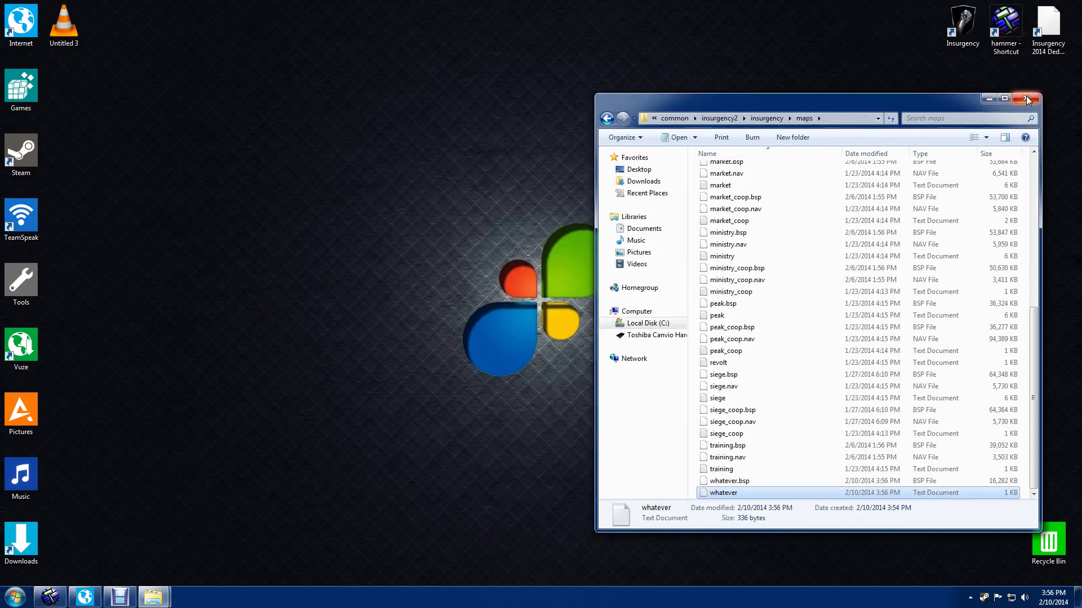
- Launch Insurgency and start a local Firefight game on the Siege map
{"action": "left_click", "coordinate": [951, 36]}
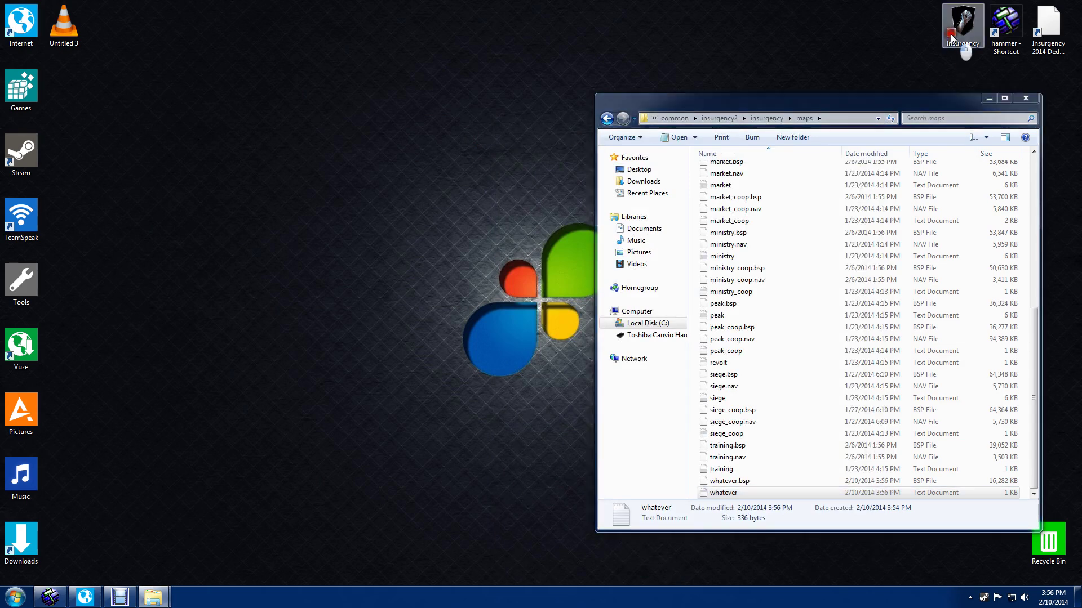
{"action": "double_click", "coordinate": [951, 36]}
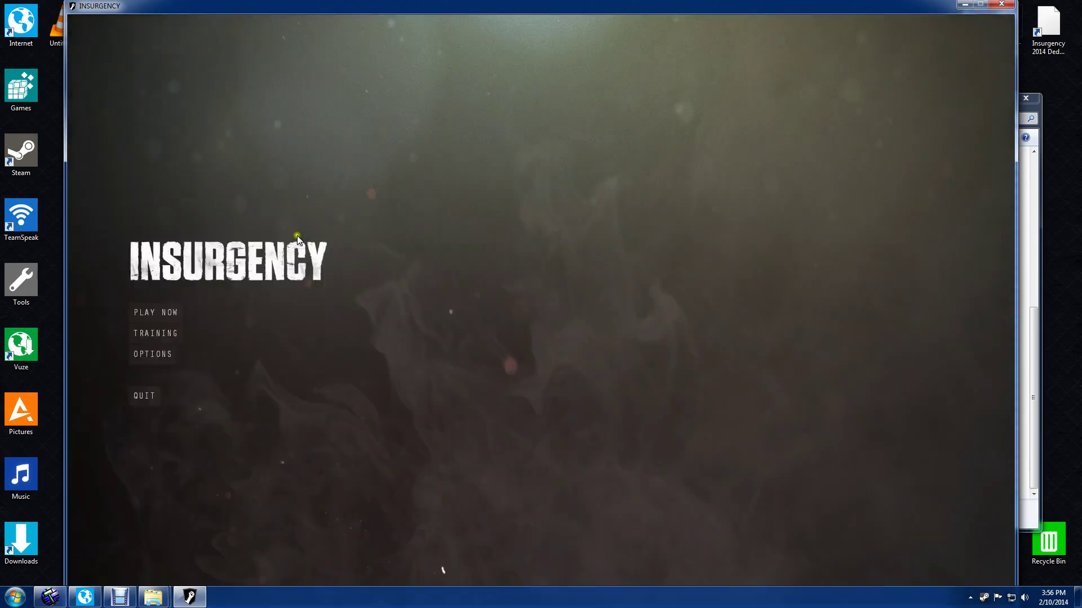
{"action": "left_click", "coordinate": [154, 310]}
{"action": "left_click", "coordinate": [157, 356]}
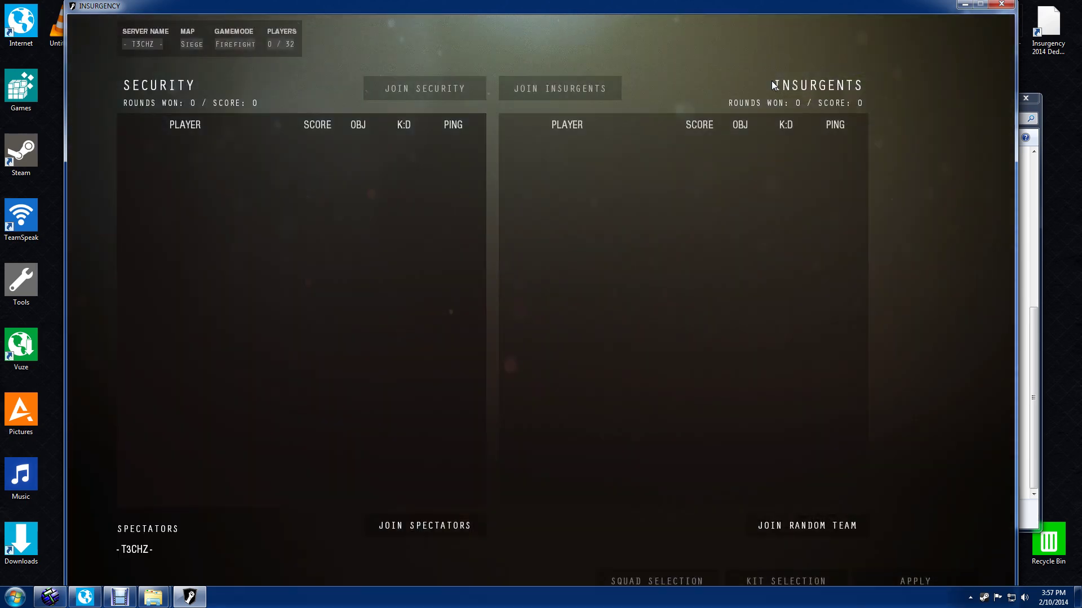
- Load the compiled map from the developer console with the command changelevel whatever
{"action": "type", "text": "ch"}
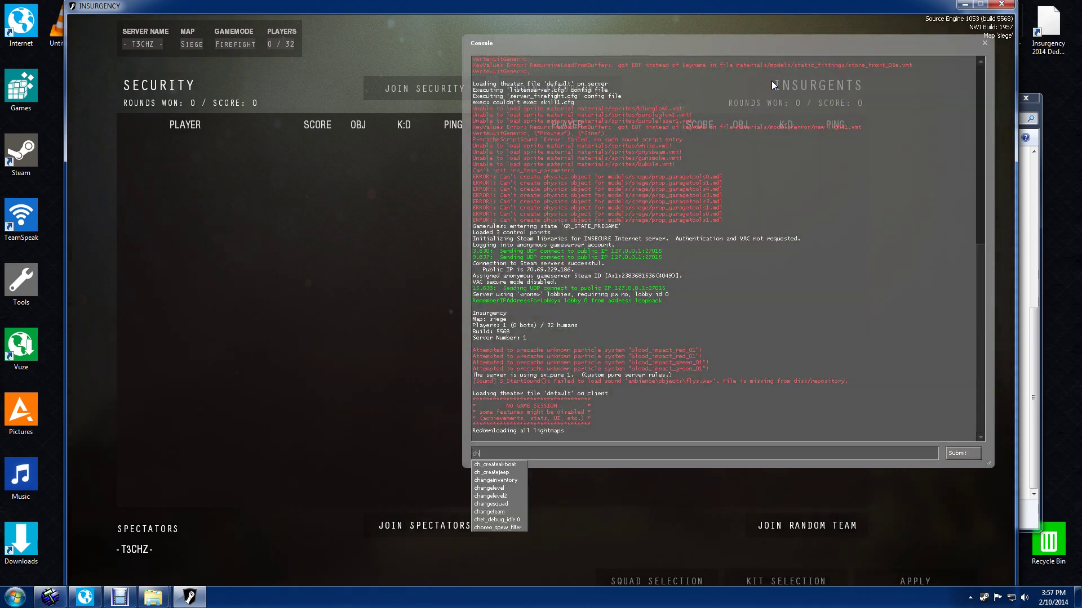
{"action": "type", "text": "angelevel whatever"}
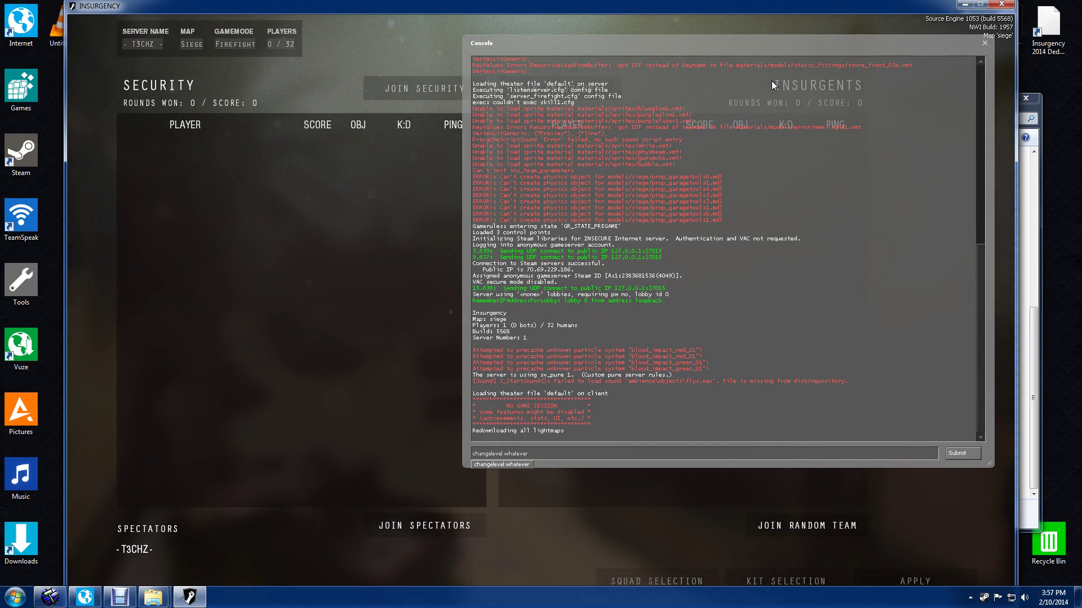
{"action": "key", "text": "Return"}
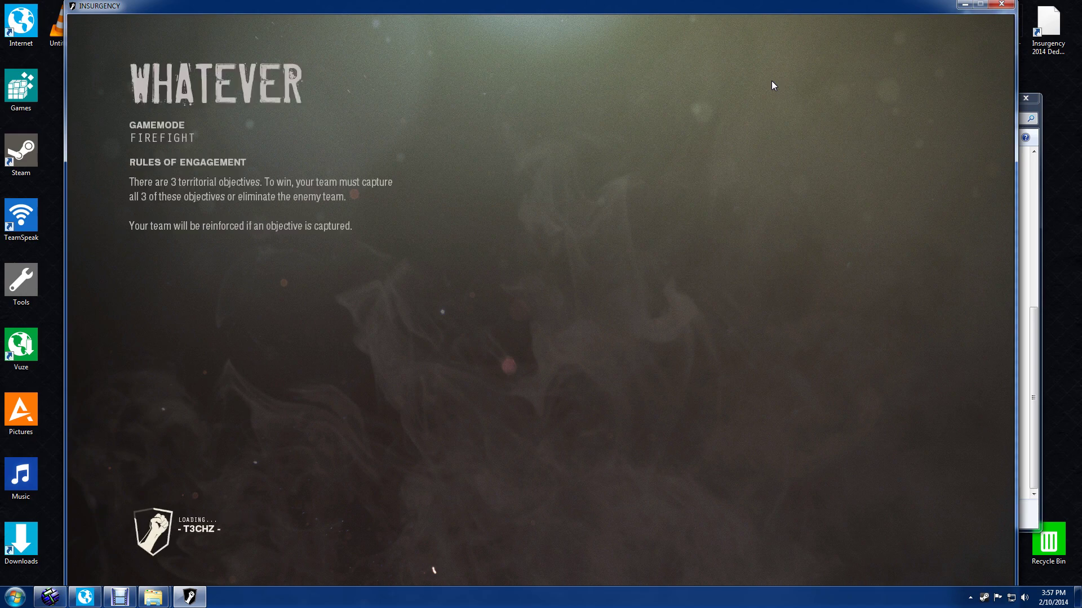
{"action": "left_click", "coordinate": [766, 73]}
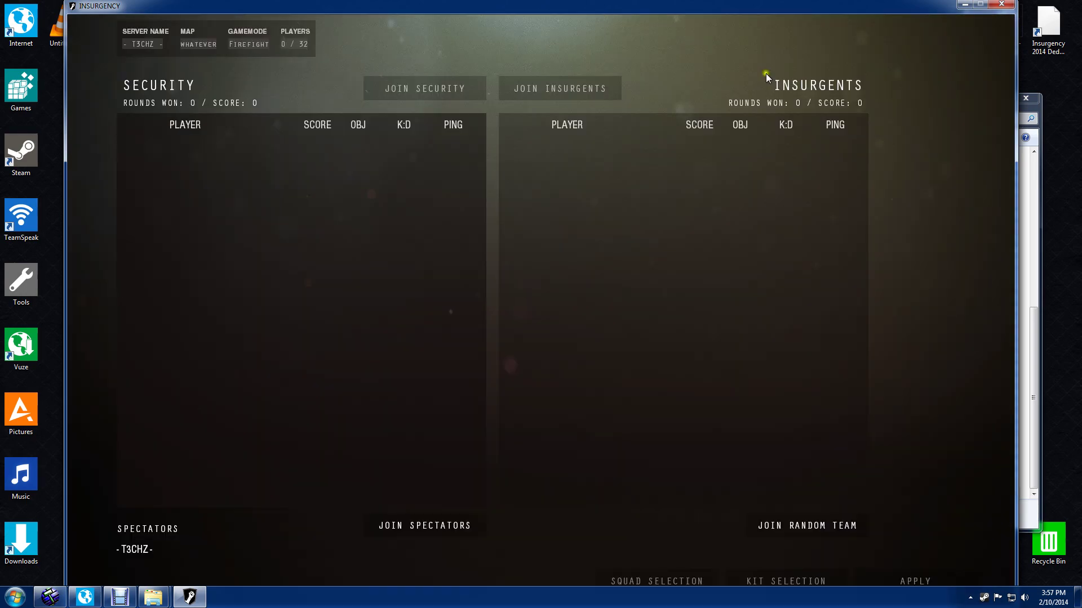
- Join a random team on the whatever map, choose a Rifleman slot in the Assault Squad and apply it
{"action": "left_click", "coordinate": [814, 525]}
{"action": "left_click", "coordinate": [871, 142]}
{"action": "left_click", "coordinate": [906, 569]}
{"action": "left_click", "coordinate": [820, 524]}
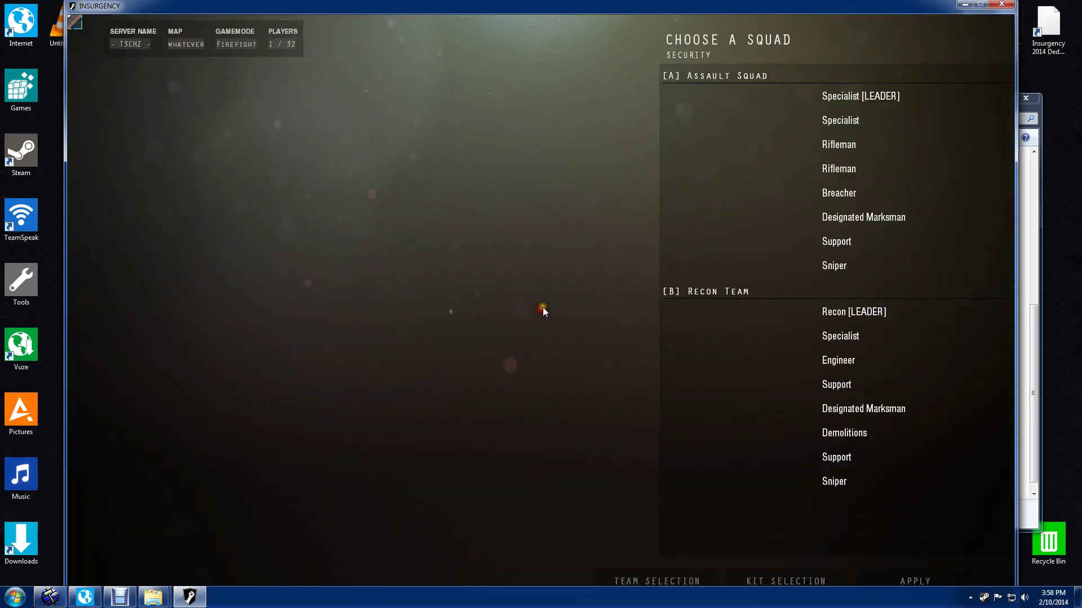
{"action": "left_click", "coordinate": [913, 155]}
{"action": "left_click", "coordinate": [902, 575]}
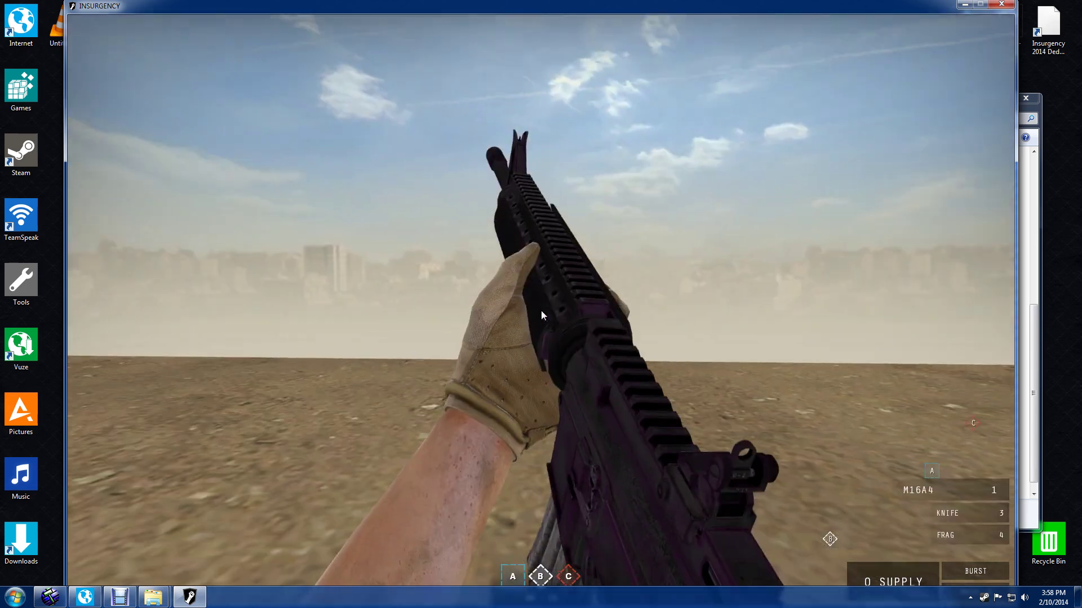
- Move around the spawn area of the whatever map and check the spawned bots and objective markers A, B and C
{"action": "left_click", "coordinate": [541, 311]}
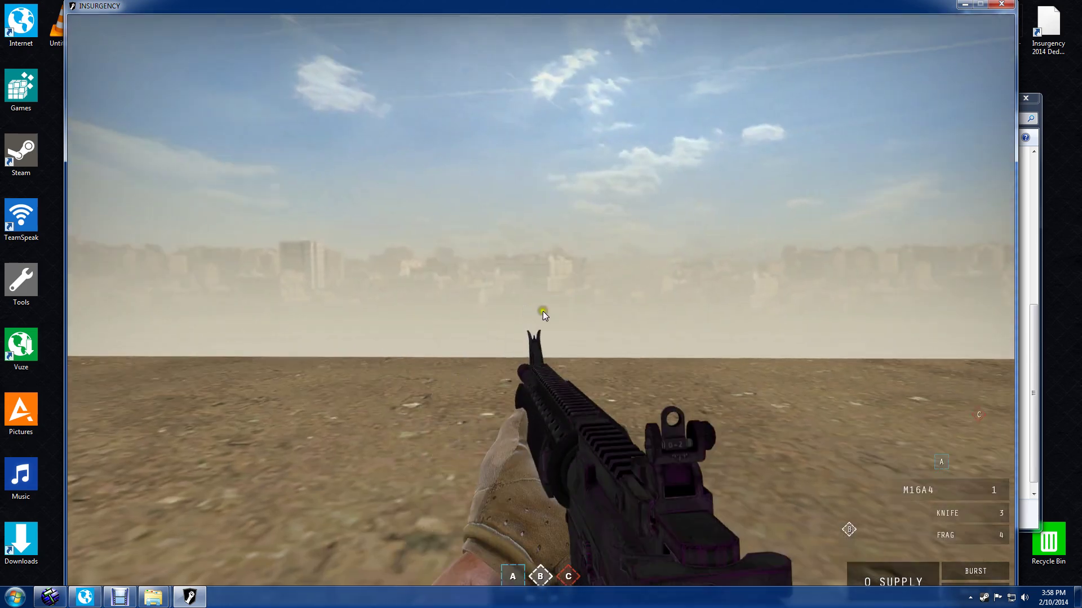
{"action": "key", "text": "shift+w"}
{"action": "left_click", "coordinate": [541, 311]}
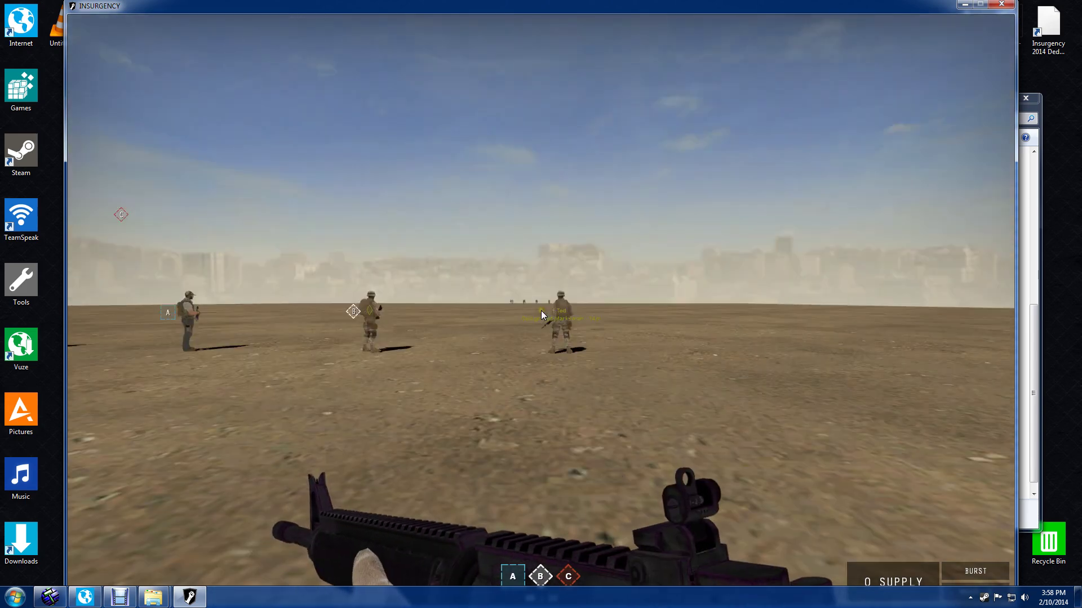
{"action": "left_click", "coordinate": [540, 310]}
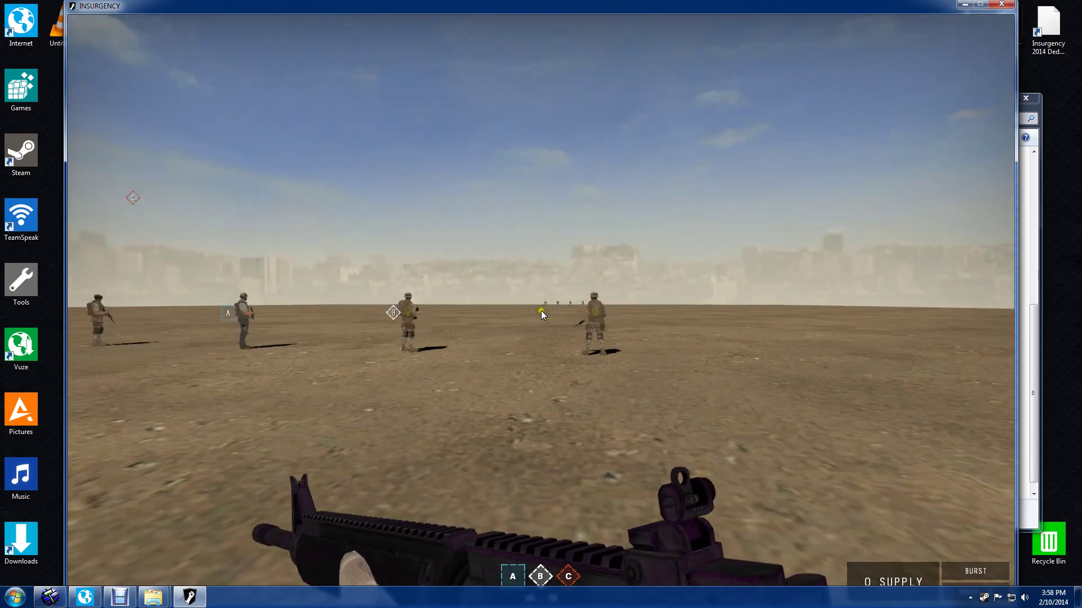
{"action": "left_click", "coordinate": [541, 310]}
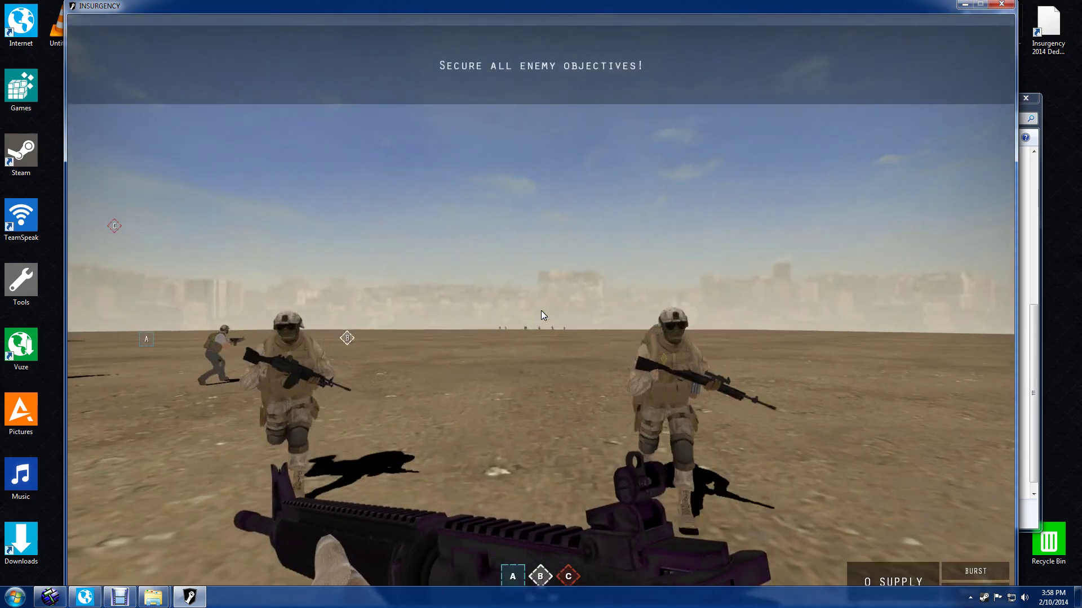
- Test combat on the map by aiming and firing the M16A4 at the bots, with and without the sights
{"action": "right_click", "coordinate": [541, 315]}
{"action": "left_click", "coordinate": [542, 314]}
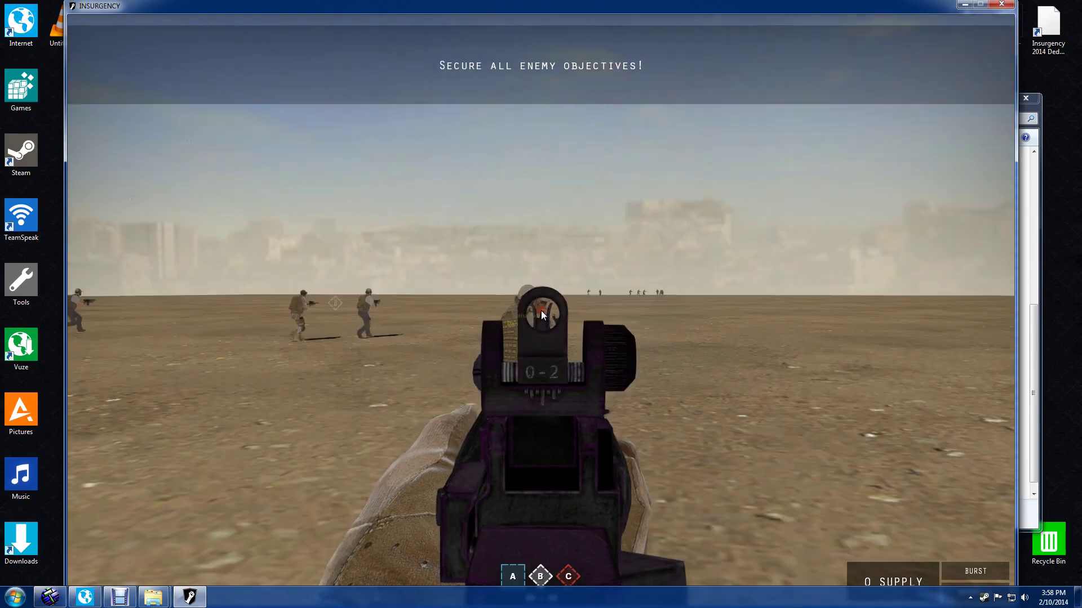
{"action": "left_click", "coordinate": [542, 315]}
{"action": "right_click", "coordinate": [540, 311]}
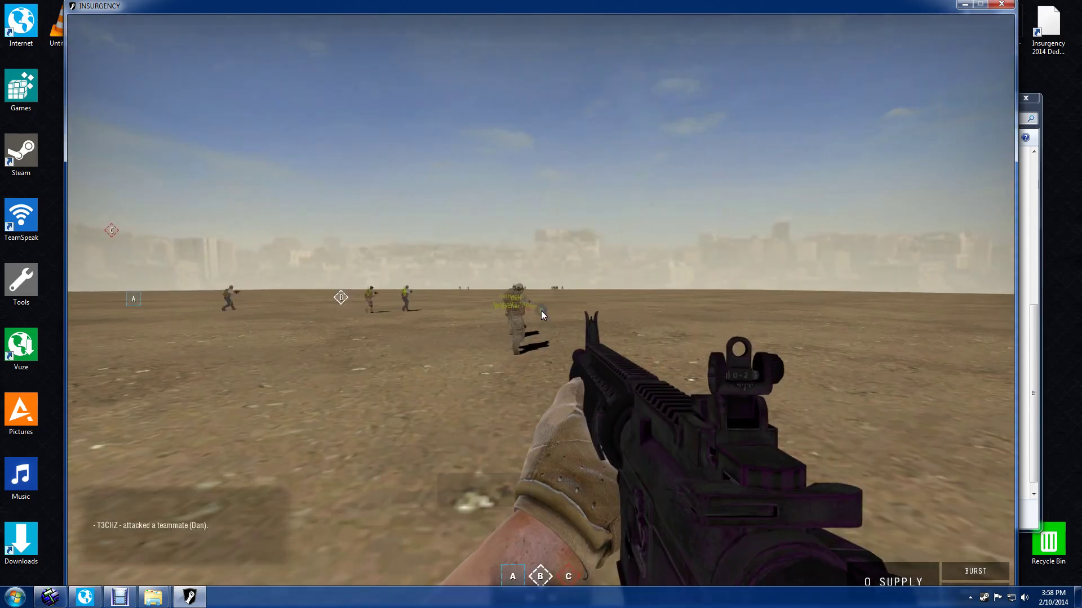
{"action": "left_click", "coordinate": [540, 311]}
{"action": "left_click", "coordinate": [541, 310]}
{"action": "left_click", "coordinate": [541, 310]}
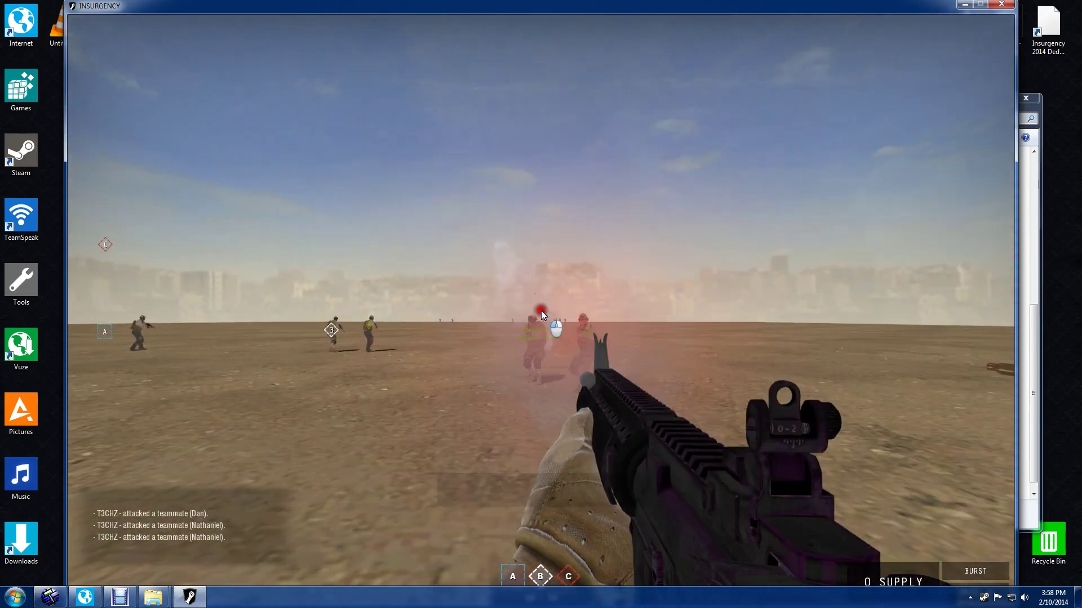
{"action": "left_click", "coordinate": [540, 310]}
{"action": "left_click", "coordinate": [541, 310]}
{"action": "left_click", "coordinate": [541, 311]}
- Switch to the knife and test melee attacks on a nearby teammate bot
{"action": "key", "text": "1"}
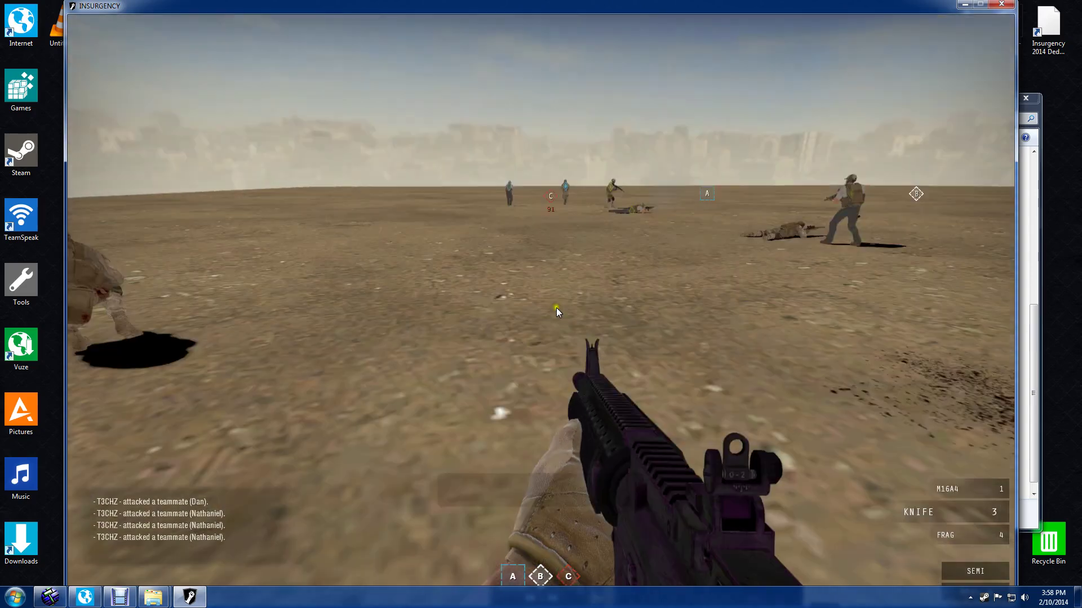
{"action": "key", "text": "3"}
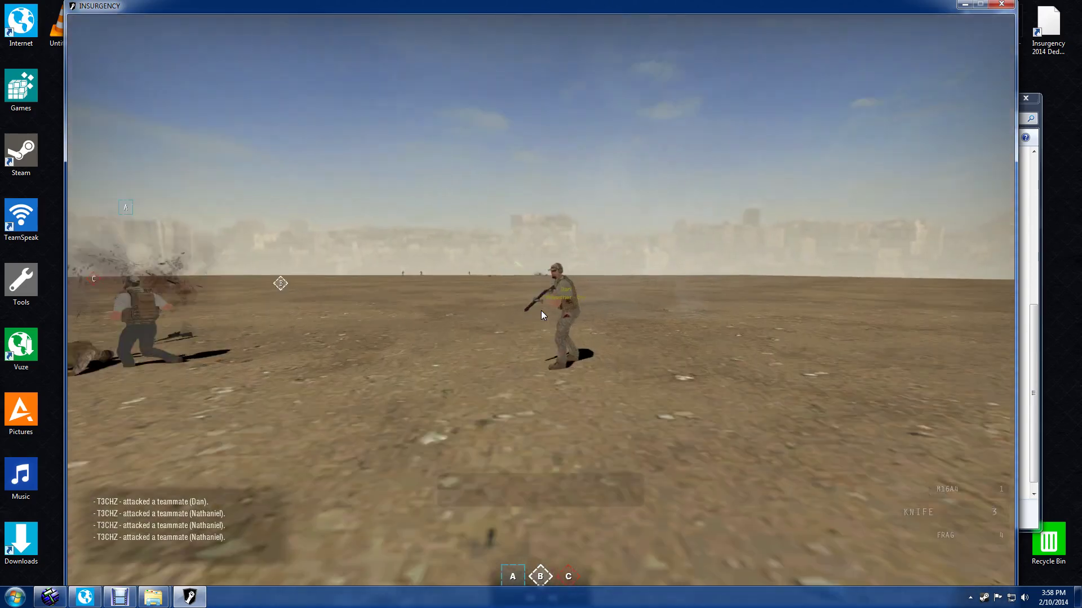
{"action": "left_click", "coordinate": [541, 310]}
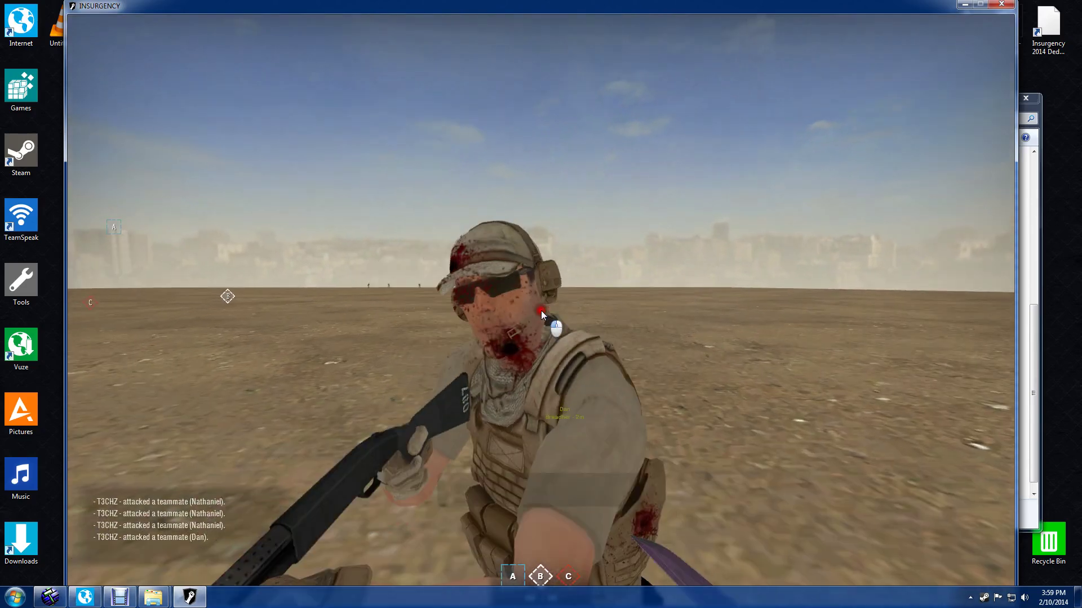
{"action": "left_click", "coordinate": [541, 310]}
{"action": "left_click", "coordinate": [541, 310]}
{"action": "left_click", "coordinate": [541, 309]}
{"action": "left_click", "coordinate": [541, 310]}
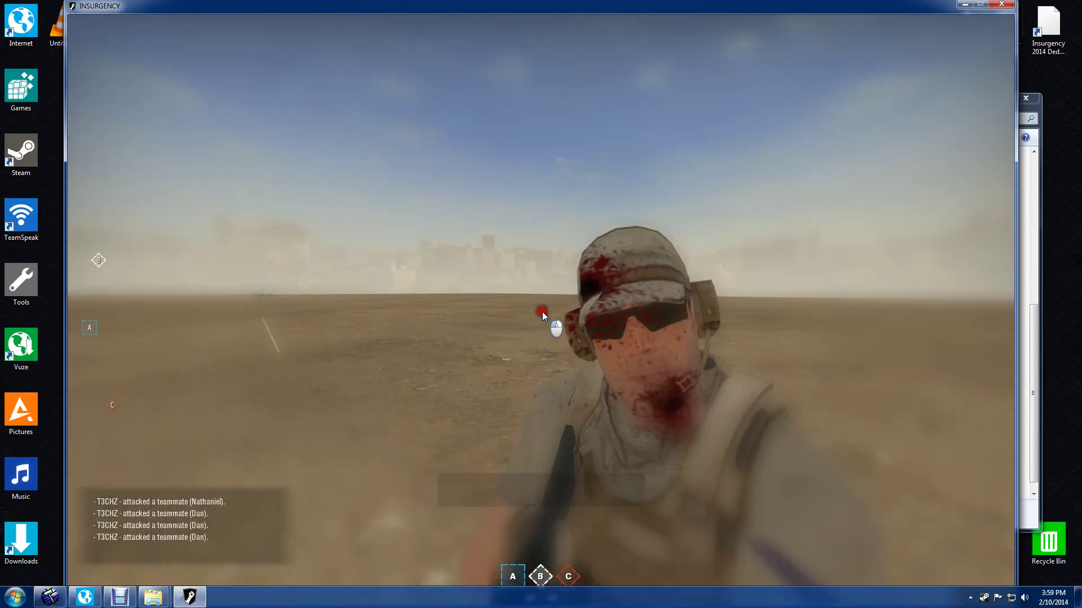
{"action": "left_click", "coordinate": [541, 310]}
{"action": "left_click", "coordinate": [541, 310]}
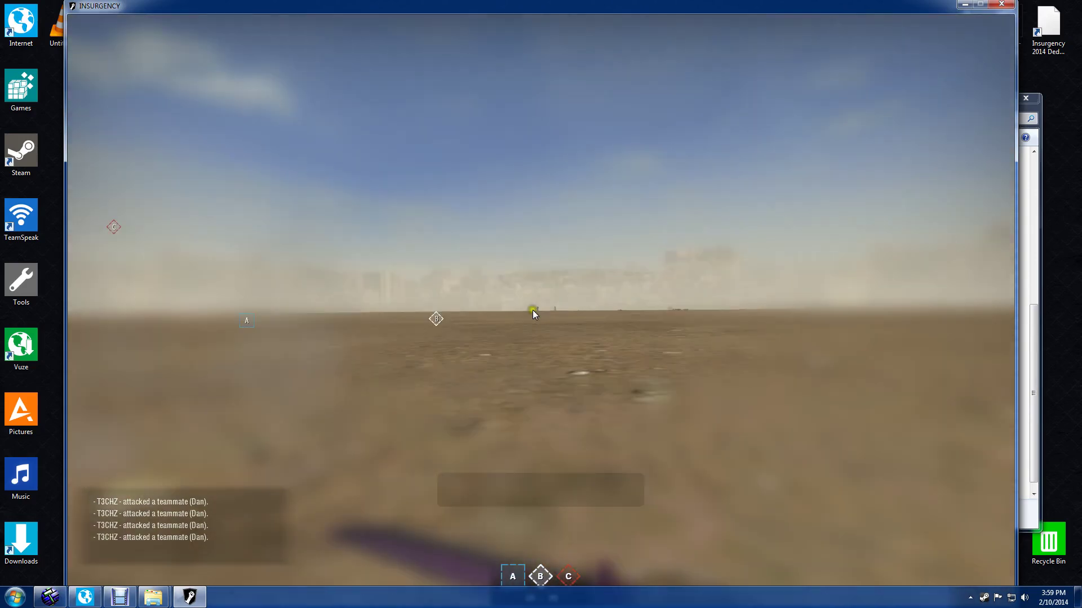
- Switch back to the rifle, end the play test and exit to the game's main menu
{"action": "key", "text": "1"}
{"action": "key", "text": "Escape"}
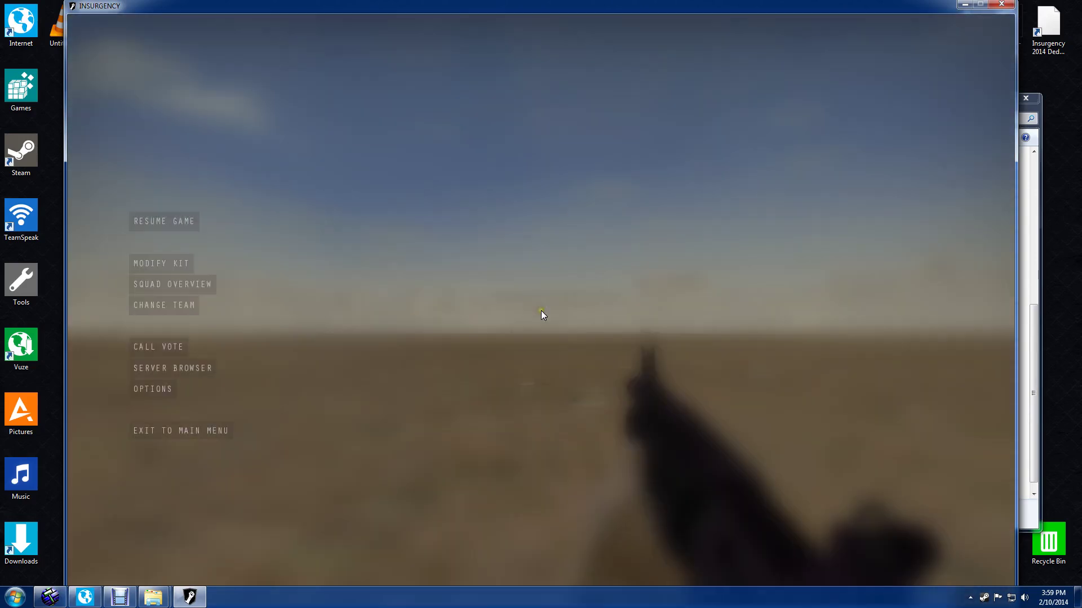
{"action": "left_click", "coordinate": [187, 430]}
{"action": "left_click", "coordinate": [505, 370]}
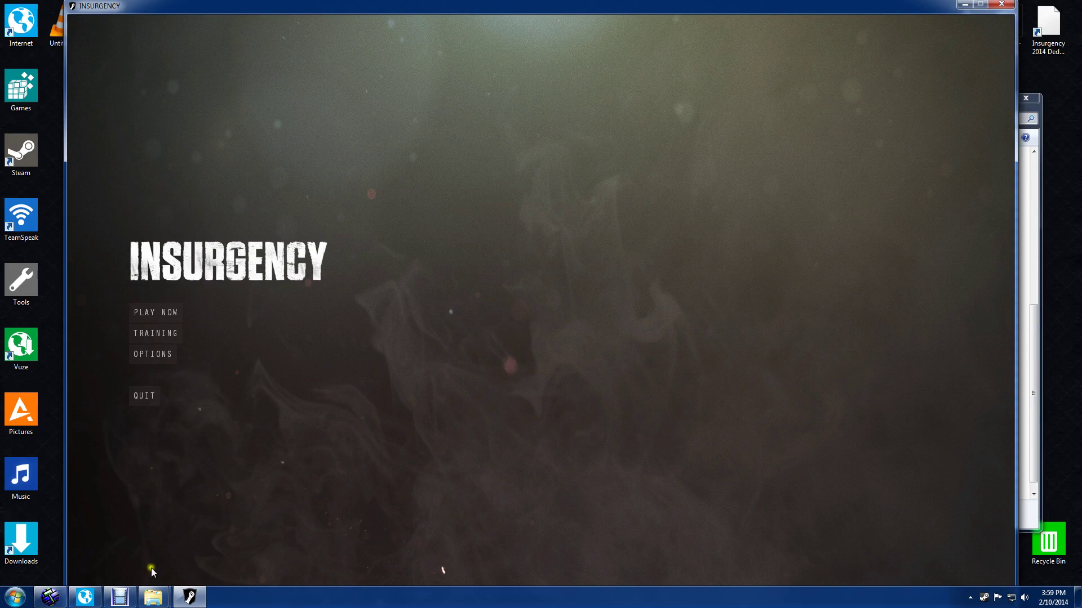
{"action": "left_click", "coordinate": [119, 598]}
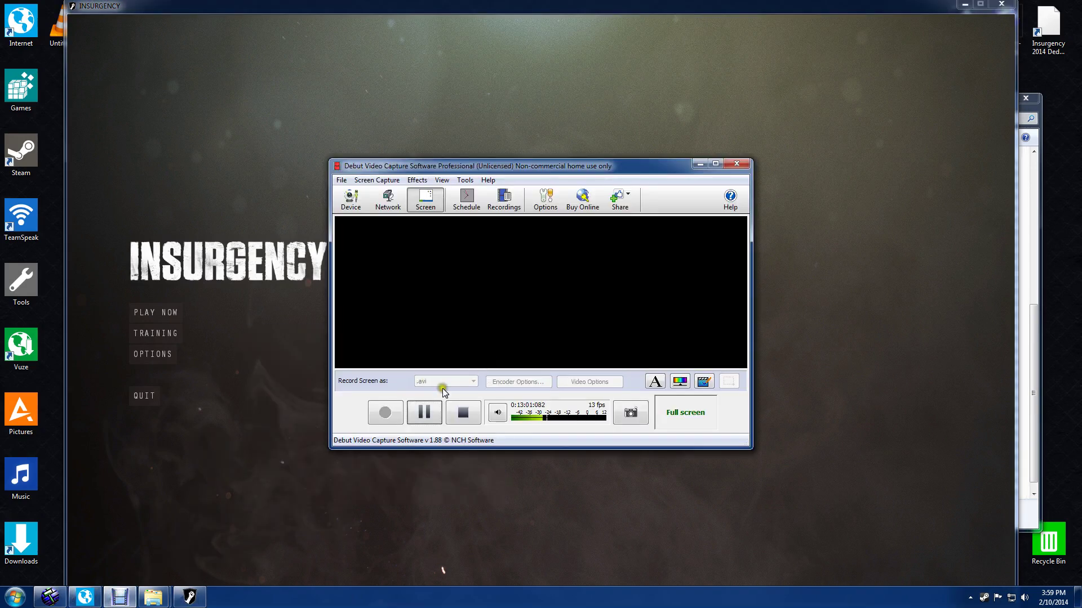